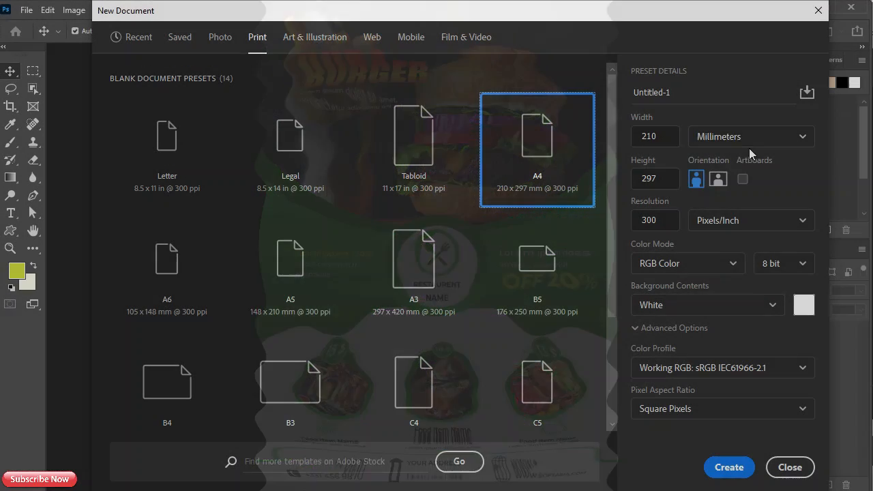
Create a 21 by 29 cm CMYK document at 300 pixels/inch named "Professional Flyer Design".
left_click(715, 208)
left_click(656, 179)
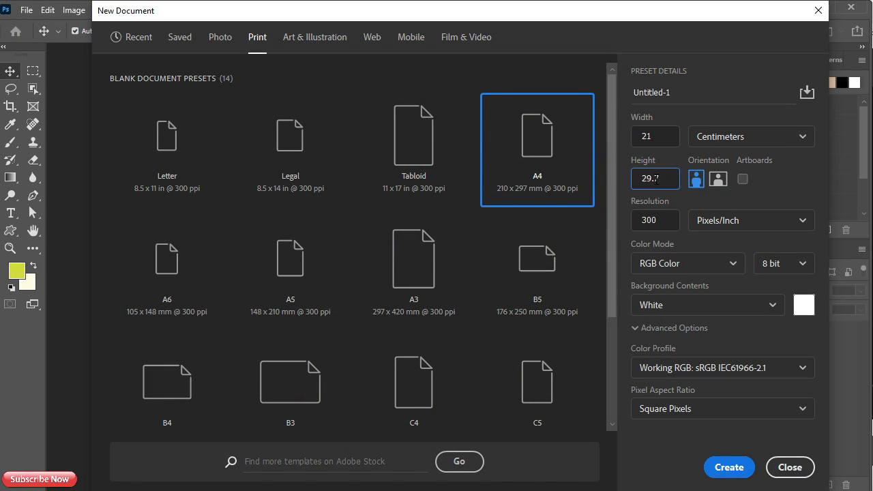
left_click(675, 92)
key("ctrl+a")
type("Professional Flyer")
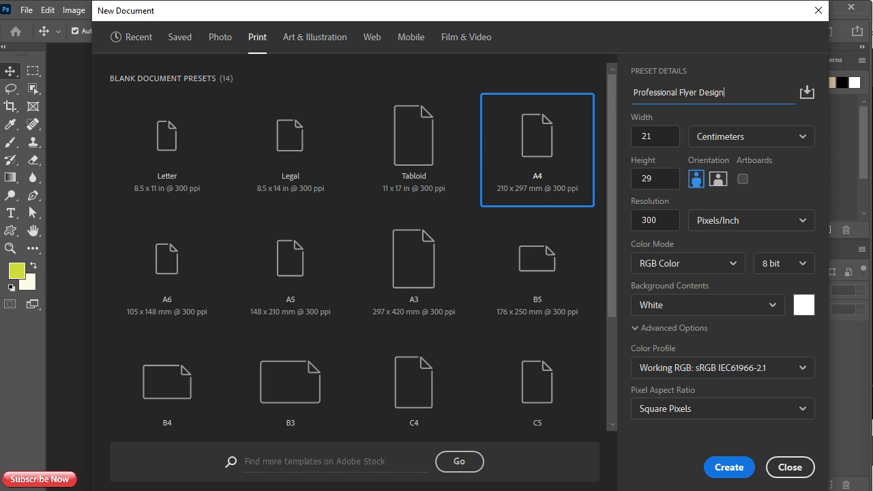
left_click(676, 270)
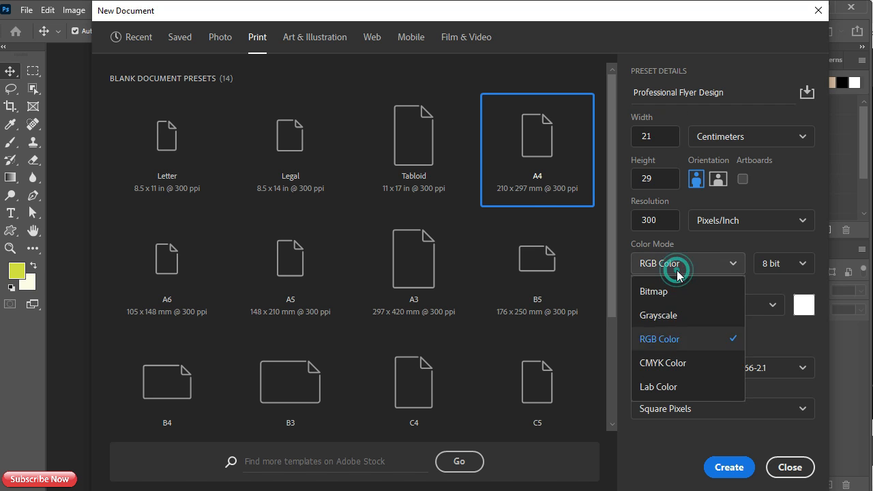
left_click(655, 360)
left_click(720, 470)
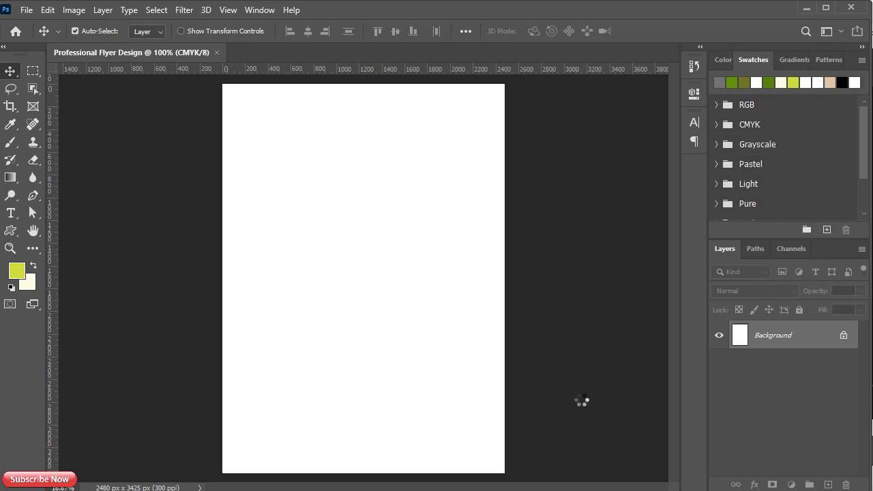
Place guides along all four edges of the page.
left_click_drag(54, 141, 226, 165)
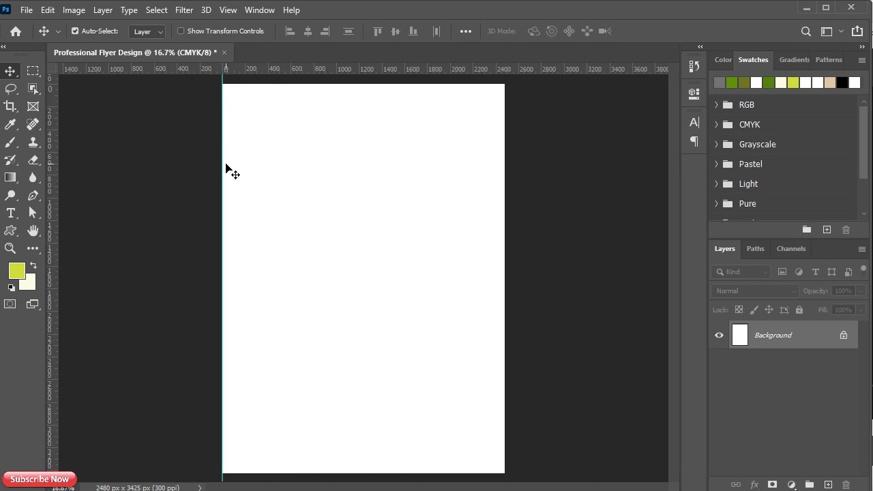
left_click_drag(302, 75, 302, 84)
left_click_drag(55, 172, 505, 169)
left_click_drag(429, 76, 425, 473)
Enlarge the canvas to 21.25 cm wide and 29.25 cm high.
left_click(73, 10)
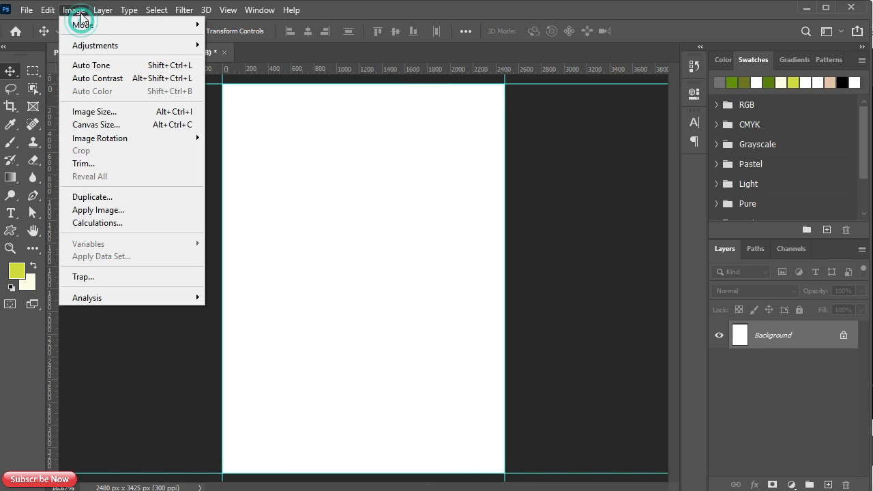
left_click(126, 120)
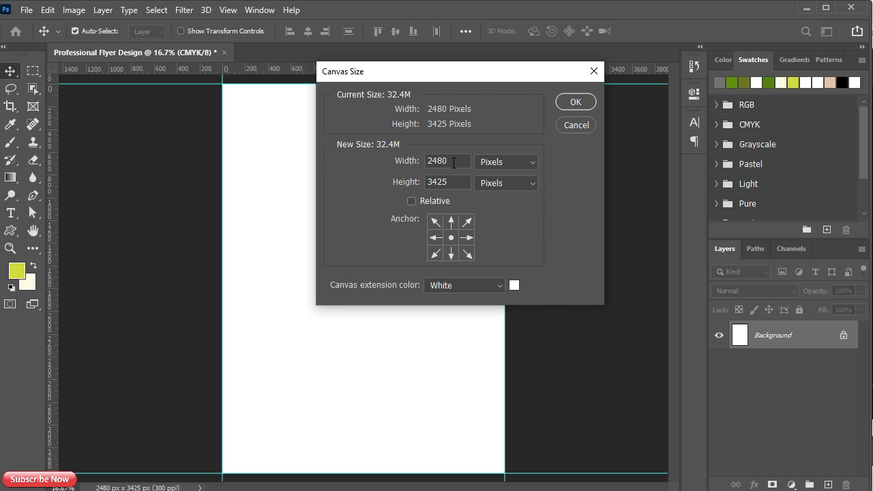
left_click(489, 165)
left_click(494, 209)
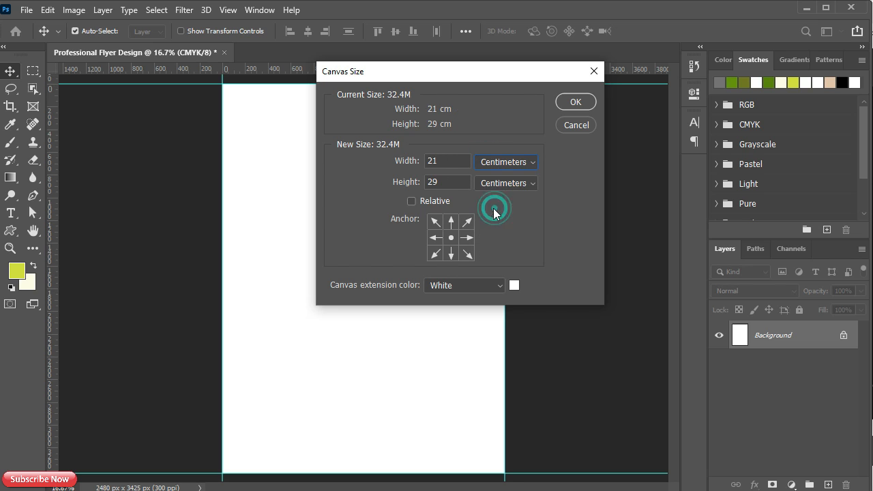
left_click(449, 161)
type(".25")
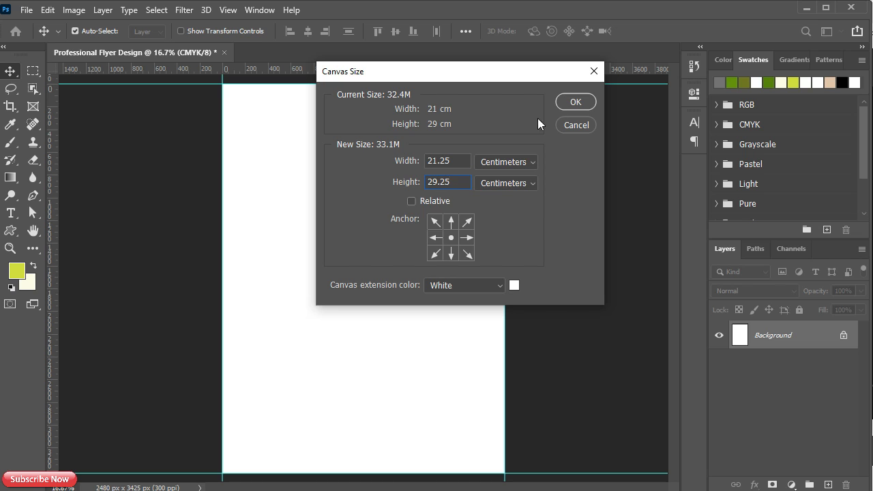
left_click(572, 101)
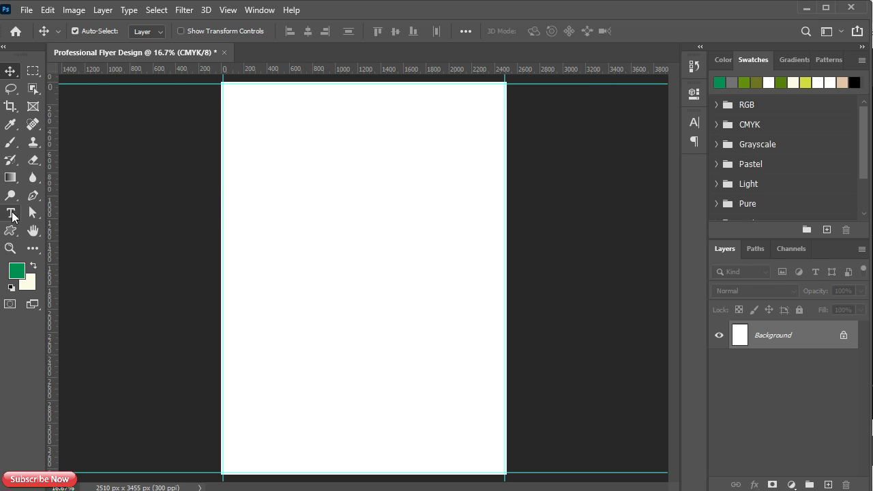
Create a green ellipse shape 2756 px wide and 1972 px high.
right_click(12, 232)
left_click(35, 231)
right_click(13, 232)
left_click(67, 256)
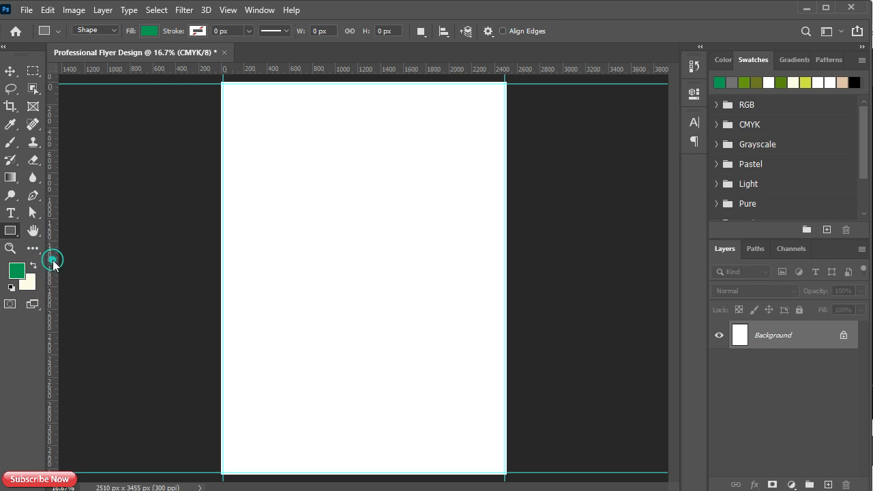
left_click(359, 213)
type("2756")
left_click(533, 145)
type("197")
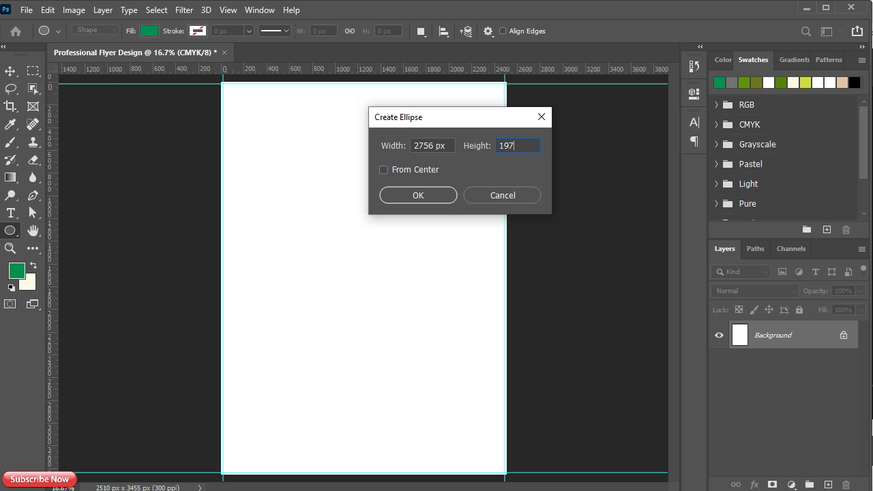
left_click(440, 198)
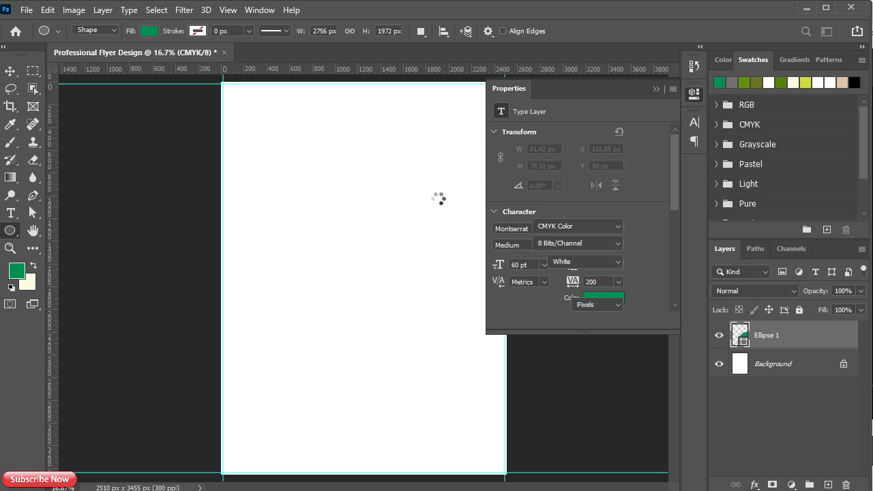
Move the green ellipse up and left so it covers the upper part of the page.
left_click(655, 89)
key("v")
left_click_drag(391, 305, 273, 195)
key("ctrl+0")
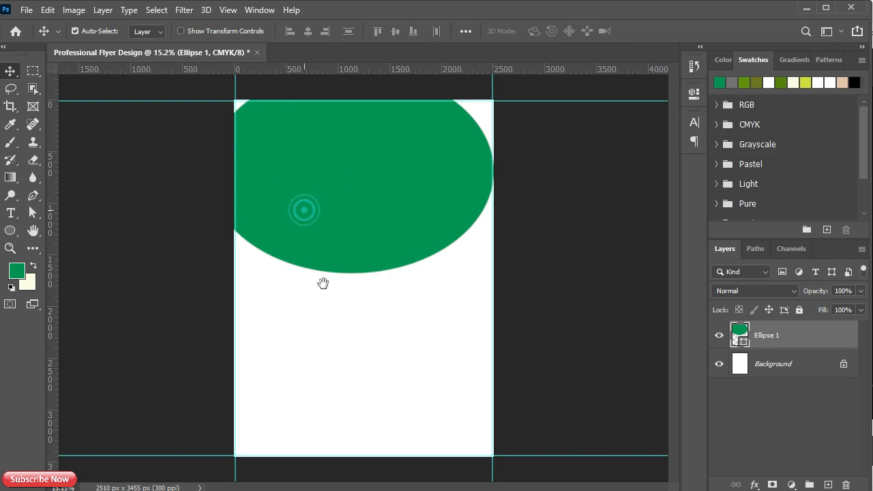
Enlarge the ellipse to about 3039 by 2588 px and center it across the page's upper edge as a curved header.
key("ctrl+t")
left_click_drag(351, 272, 351, 297)
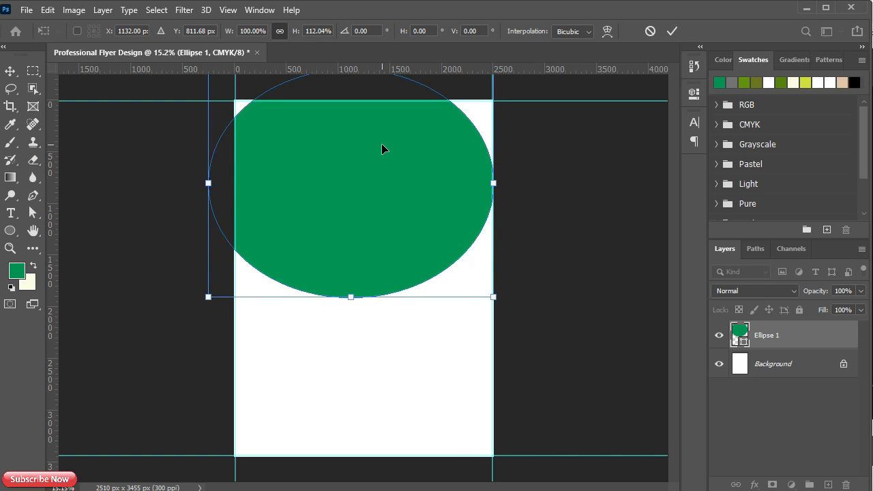
key("ctrl+0")
key("ctrl+minus")
left_click_drag(356, 102, 355, 75)
left_click_drag(350, 195, 359, 175)
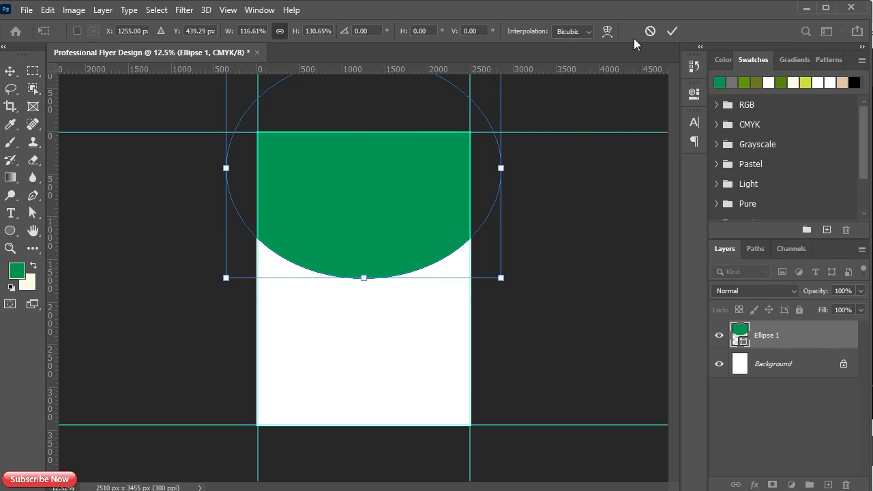
left_click(672, 31)
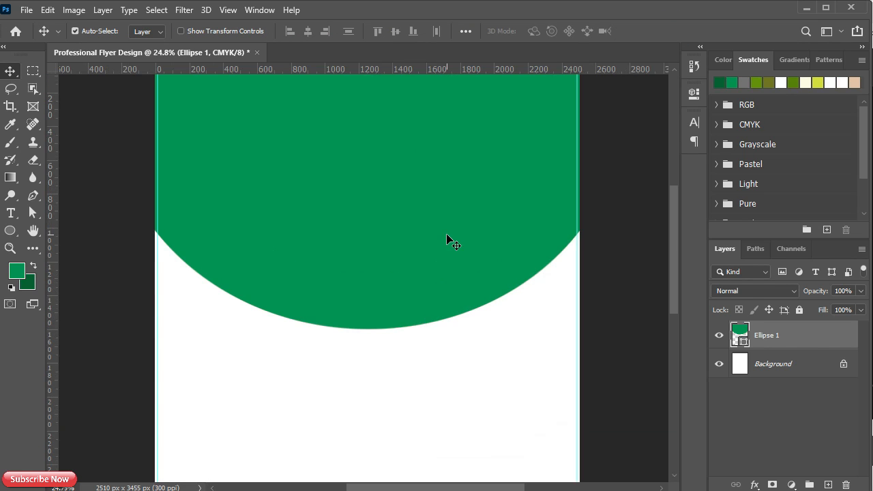
Duplicate the ellipse layer and select the original Ellipse 1 beneath the copy.
key("ctrl+j")
left_click(769, 362)
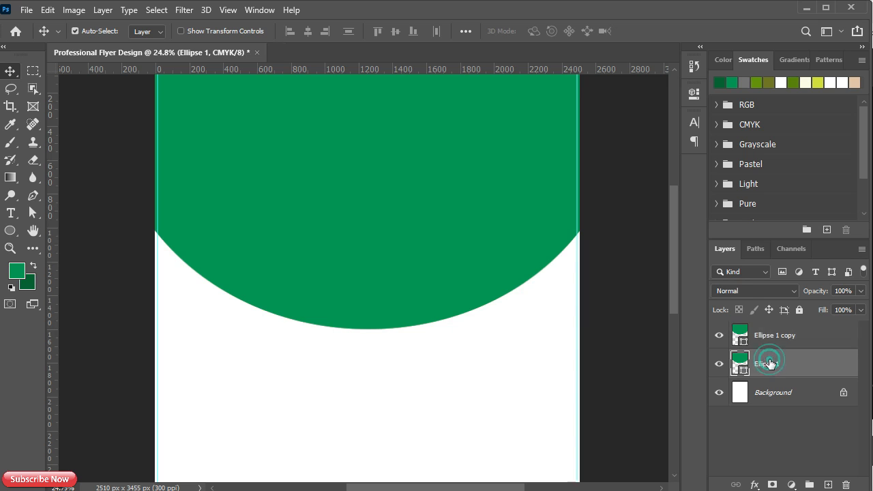
key("ctrl+t")
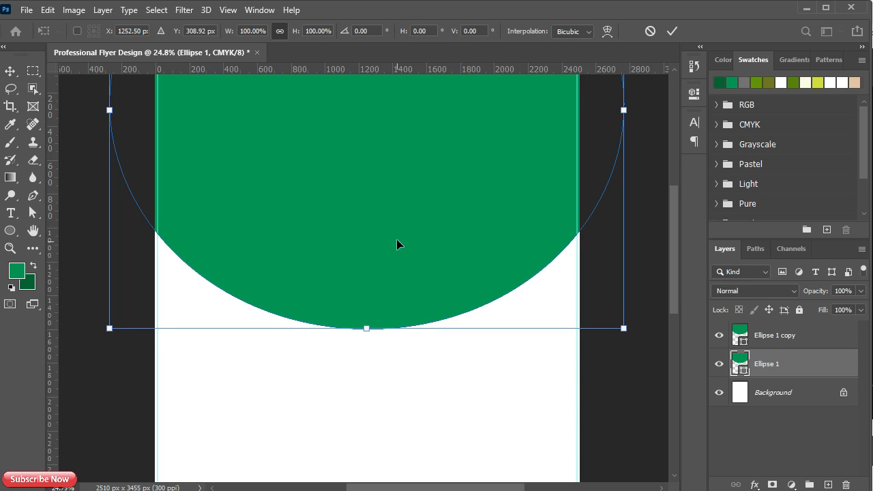
left_click_drag(396, 218, 396, 239)
double_click(741, 362)
left_click(25, 284)
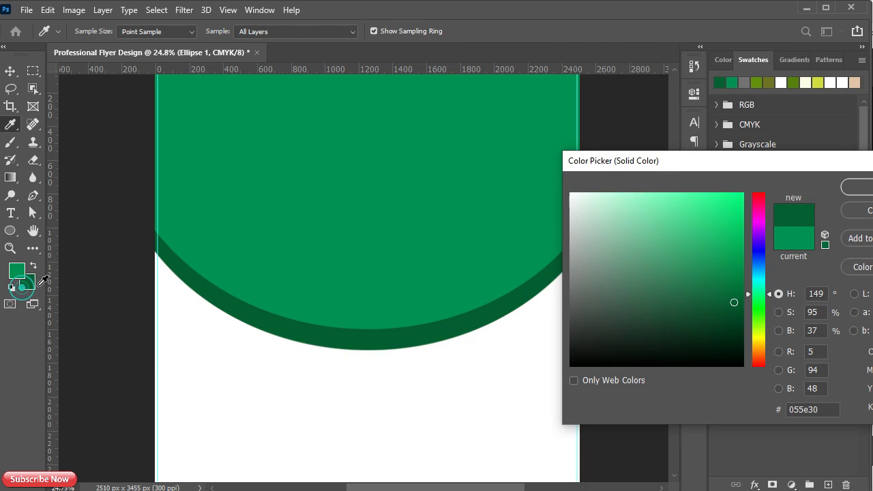
left_click(852, 189)
key("ctrl+z")
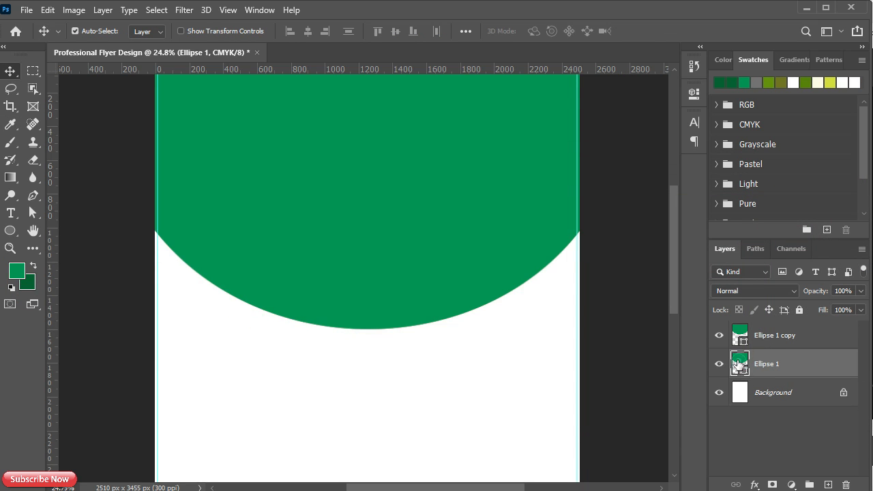
Recolor the lower Ellipse 1 with the dark green background color (#055e30).
double_click(739, 363)
left_click(25, 284)
left_click(853, 188)
Nudge the dark green ellipse down about 36 px so a thin rim shows below the lighter ellipse.
key("ctrl+t")
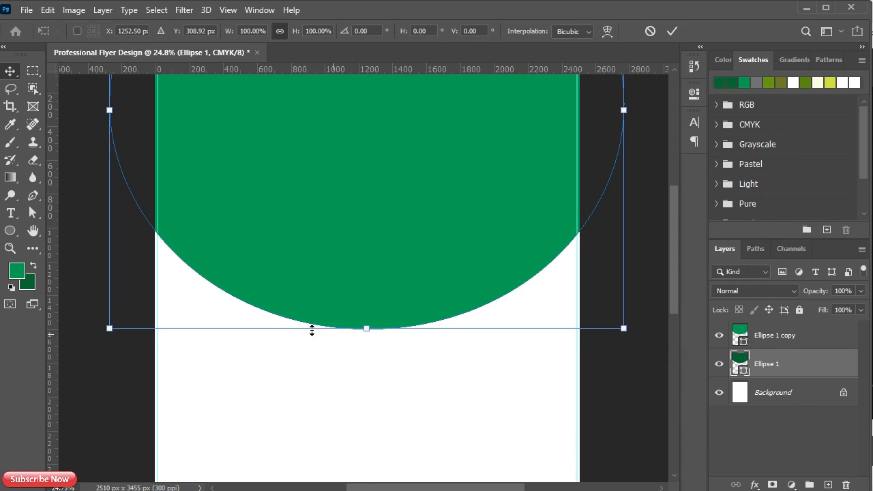
key("Down")
key("Down")
key("Down")
key("Down")
key("Down")
key("Down")
key("Down")
key("Down")
key("Down")
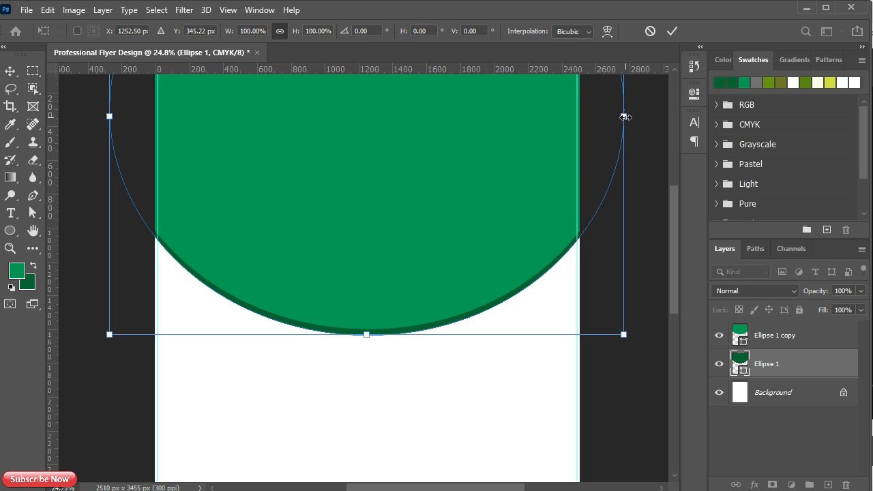
Widen the dark green ellipse on both sides to about 3385 px, keeping its height.
left_click_drag(624, 116, 646, 125)
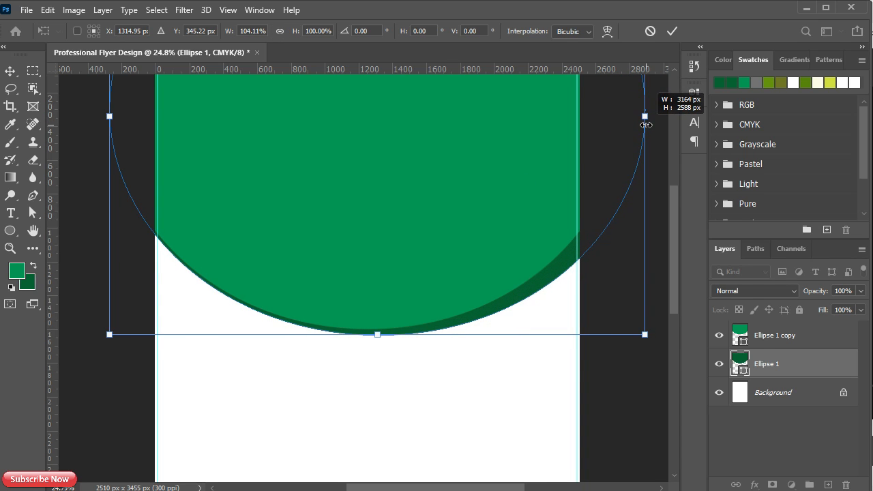
left_click_drag(110, 119, 79, 124)
left_click_drag(645, 115, 644, 113)
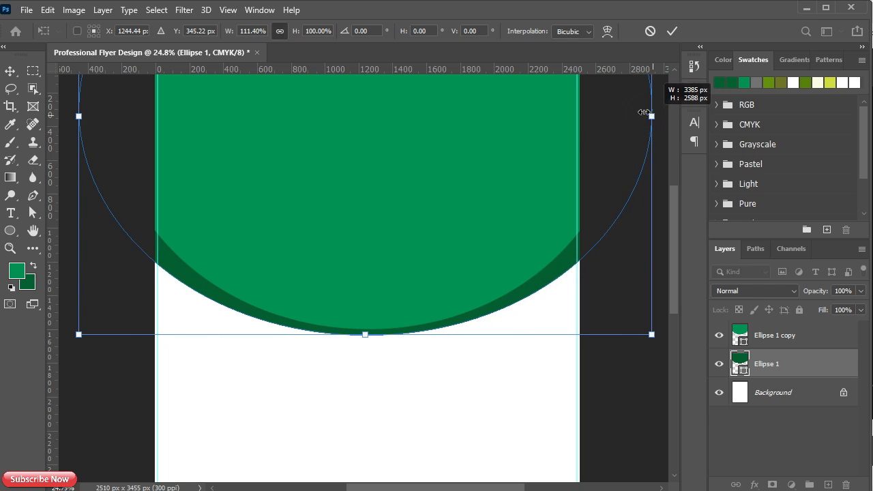
left_click(672, 31)
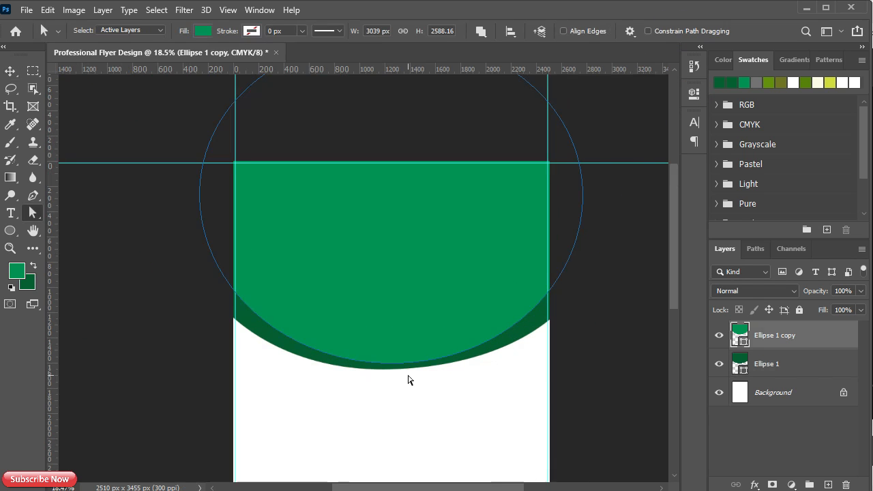
Add two horizontal guides across the white area below the ellipses.
left_click(10, 71)
left_click_drag(284, 331, 289, 220)
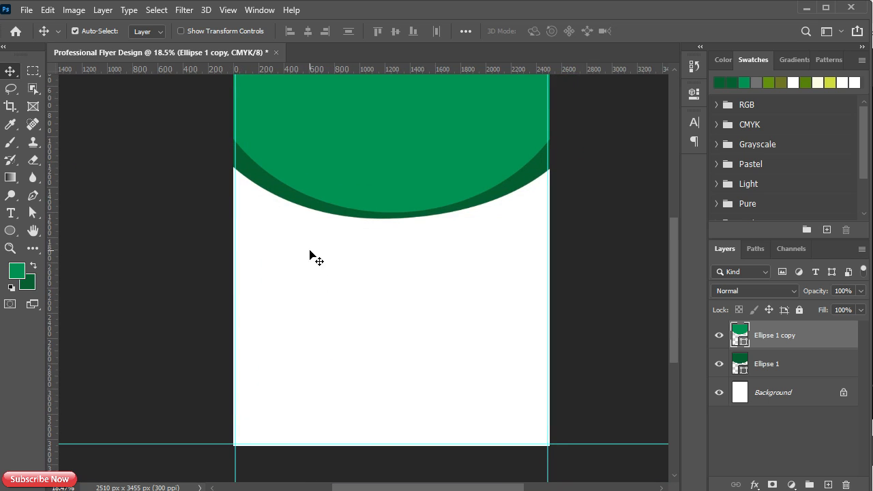
left_click_drag(332, 69, 341, 298)
left_click_drag(335, 264, 335, 259)
scroll(220, 298, "up", 2)
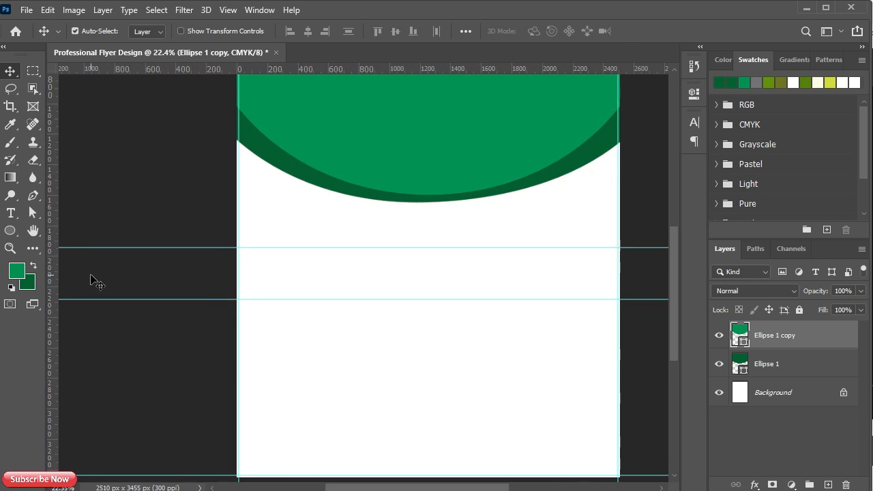
Draw a wavy shape edge with the Pen tool from the lower guide near the page's left edge up to the ellipse's bottom center.
key("p")
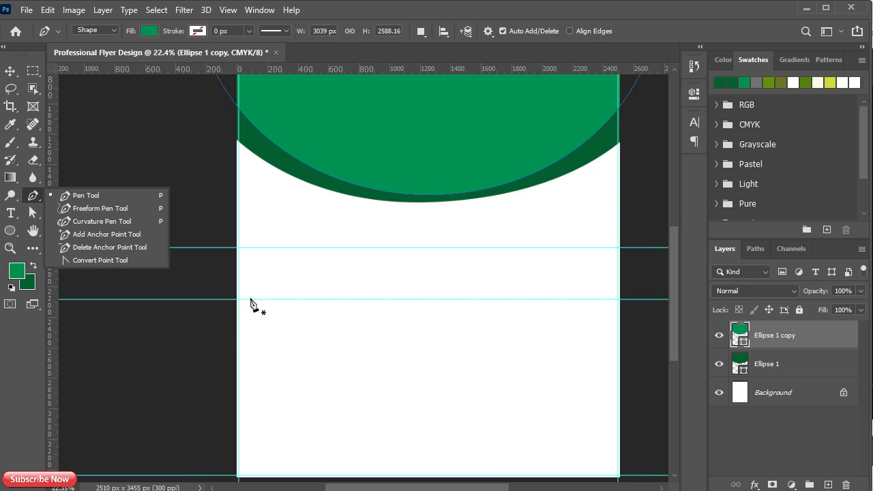
left_click(250, 298)
left_click_drag(309, 267, 383, 288)
left_click_drag(404, 258, 415, 256)
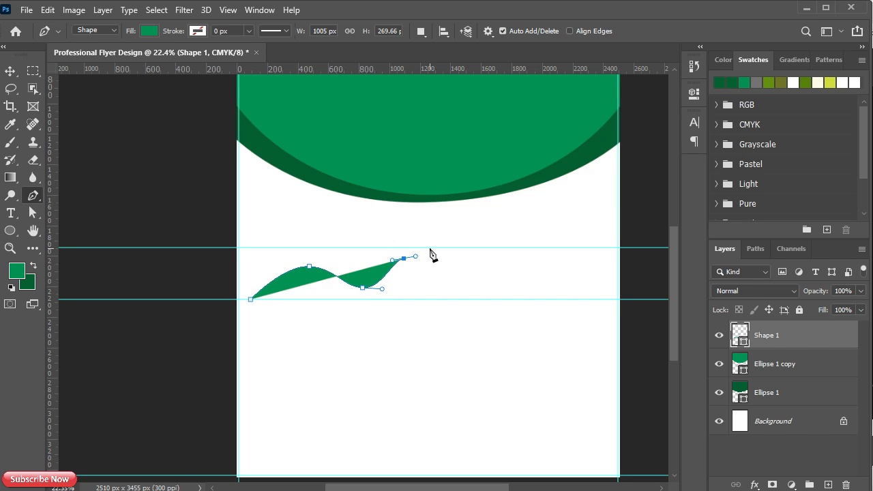
left_click(438, 248)
key("ctrl+z")
left_click_drag(435, 248, 443, 238)
left_click(426, 184)
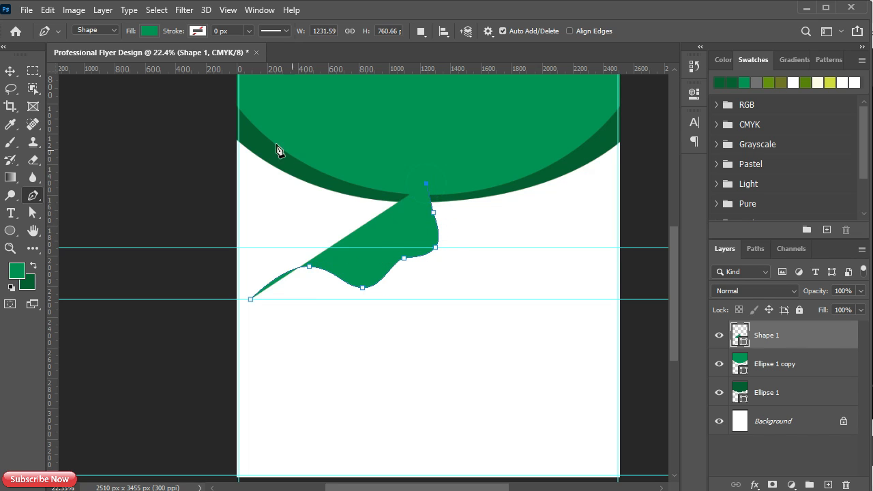
Close the wavy shape over the ellipse and beyond the page's left edge, about 1741 by 1515 px overall.
left_click(265, 110)
left_click(194, 107)
left_click(215, 211)
left_click(203, 289)
left_click(251, 299)
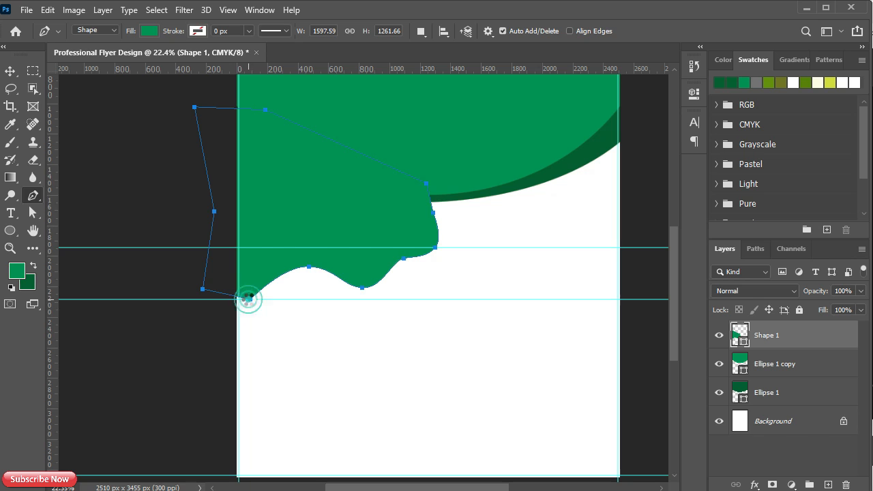
left_click(173, 338)
left_click(251, 299)
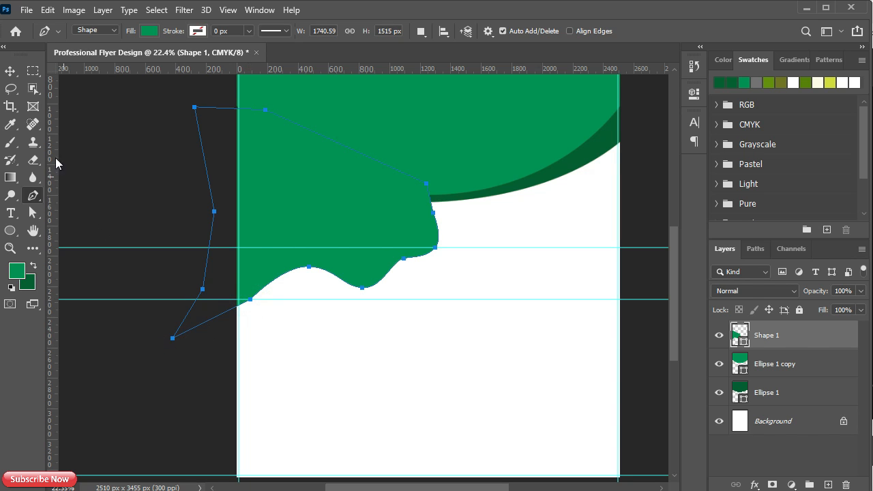
Extend the wavy shape further down below the ellipses and remove the two horizontal guides.
left_click(10, 72)
left_click(297, 195)
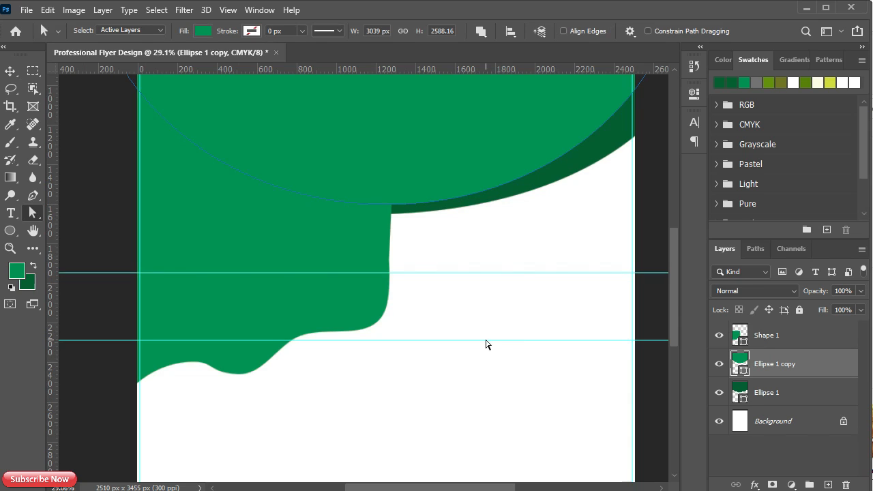
key("v")
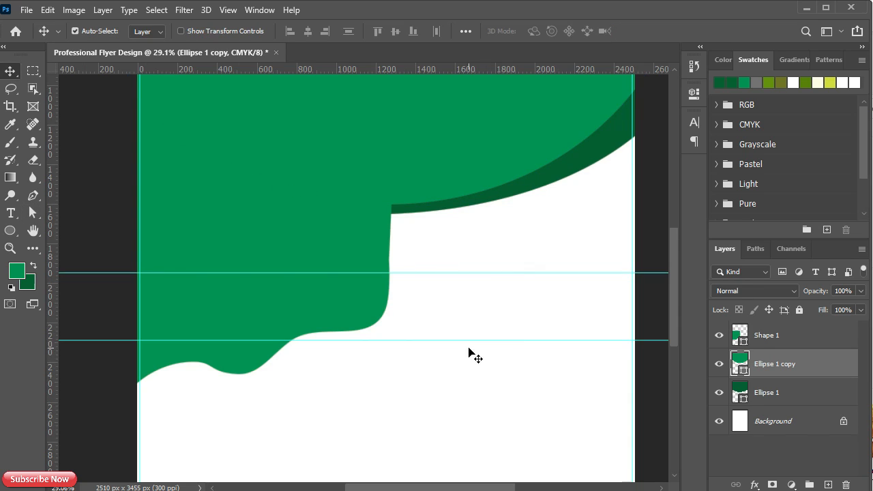
left_click(466, 340)
left_click(427, 273)
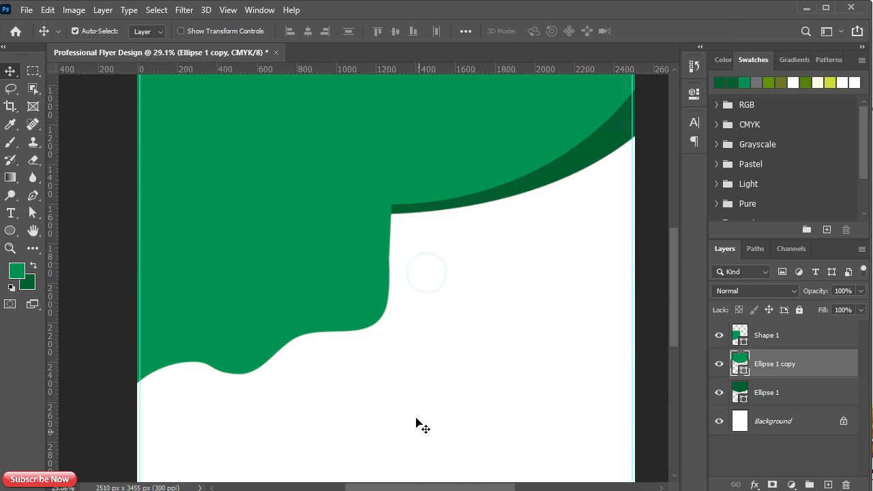
Duplicate the wavy shape, flip the copy horizontally and place it on the page's right half to mirror the original.
left_click(369, 280)
left_click_drag(355, 277, 530, 272)
right_click(530, 272)
left_click(507, 262)
key("ctrl+t")
right_click(507, 262)
left_click(560, 242)
left_click_drag(386, 266, 531, 276)
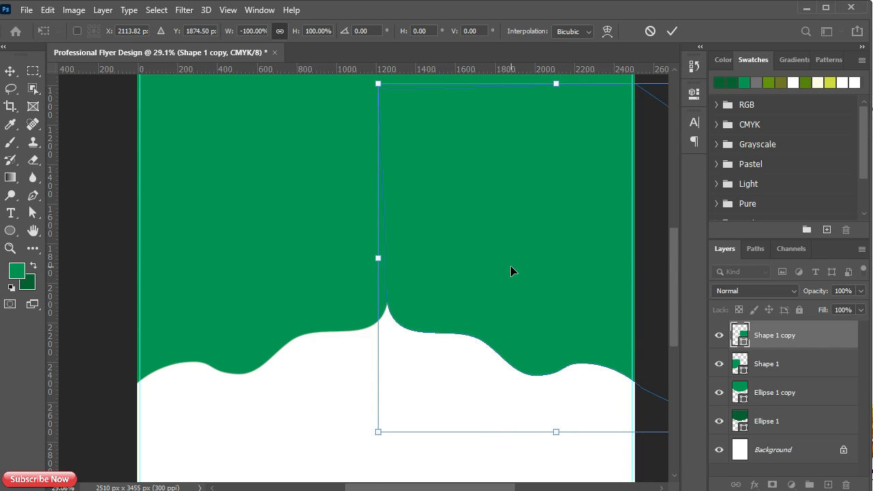
key("Return")
Merge the two wavy shape halves into one layer and combine their paths into a single shape component.
left_click(753, 369, "shift")
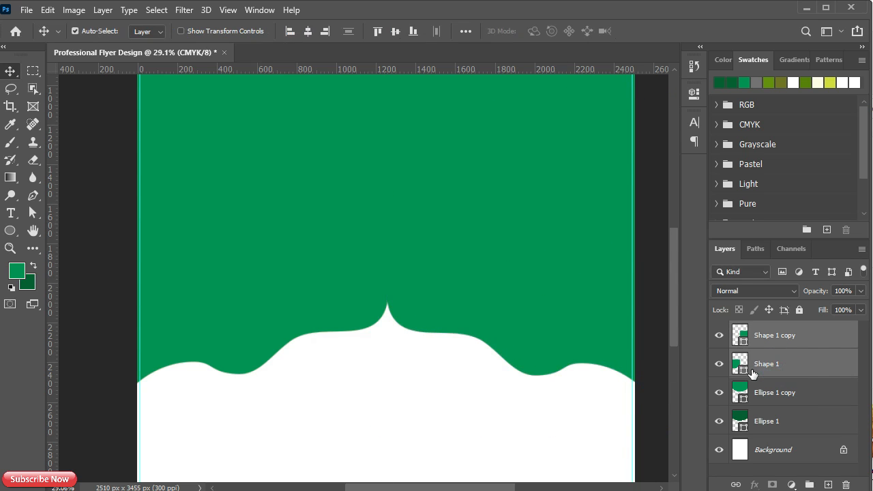
key("ctrl+e")
left_click(10, 231)
left_click(420, 31)
left_click(462, 121)
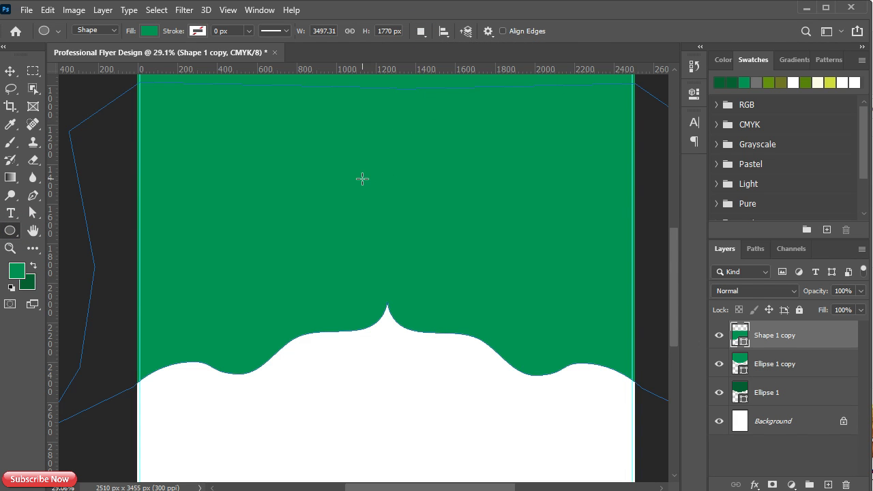
Move the merged wavy shape beneath both ellipses in the layer stack.
key("v")
left_click_drag(361, 178, 379, 211)
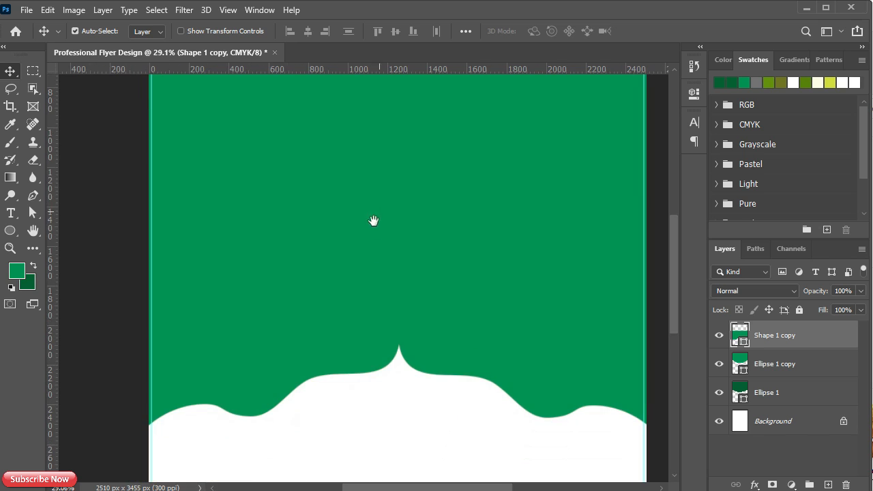
left_click_drag(827, 354, 814, 414)
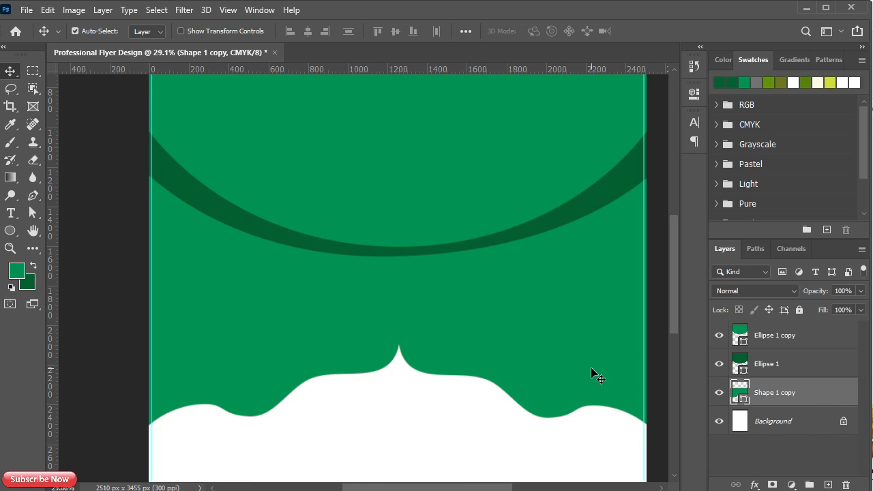
Duplicate the wavy shape, recolor the lower copy dark green and nudge it down to form a thin dark edge.
key("ctrl+j")
double_click(741, 422)
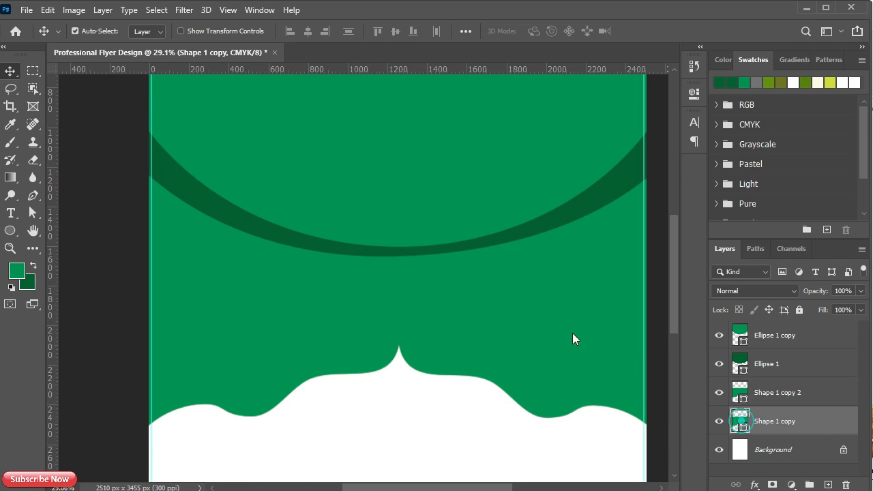
key("Return")
key("Down")
key("Down")
key("Down")
key("Down")
key("Down")
key("Down")
key("Down")
key("Down")
key("Down")
key("Down")
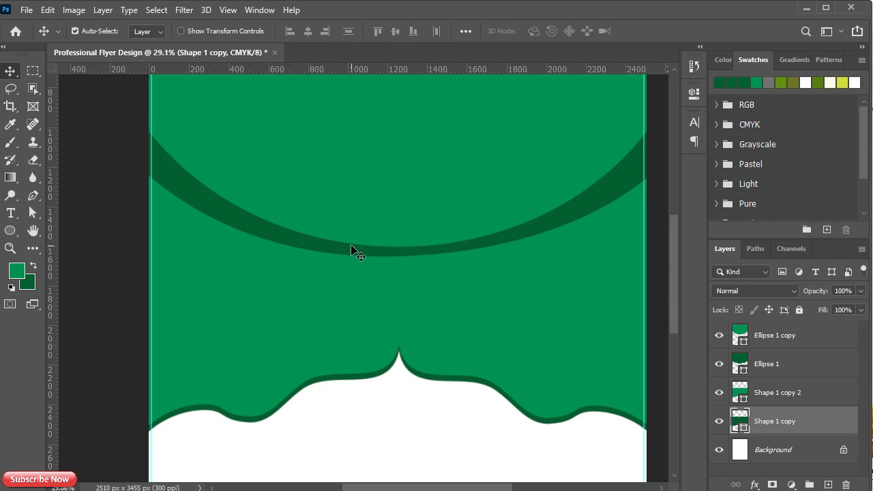
mouse_move(353, 338)
left_mouse_down()
mouse_move(353, 223)
mouse_move(367, 275)
left_mouse_up()
key("Down")
key("Up")
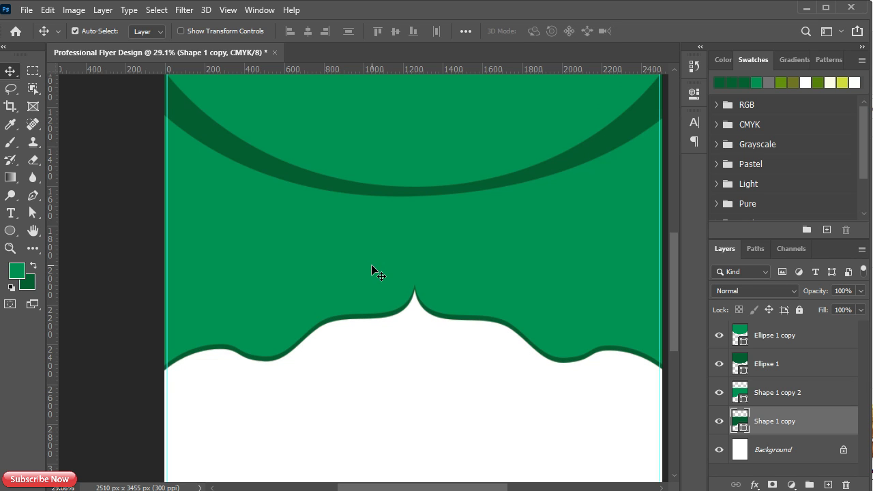
Unlock the Background layer and add a reversed linear green Gradient Overlay to the upper wavy shape.
left_click(843, 449)
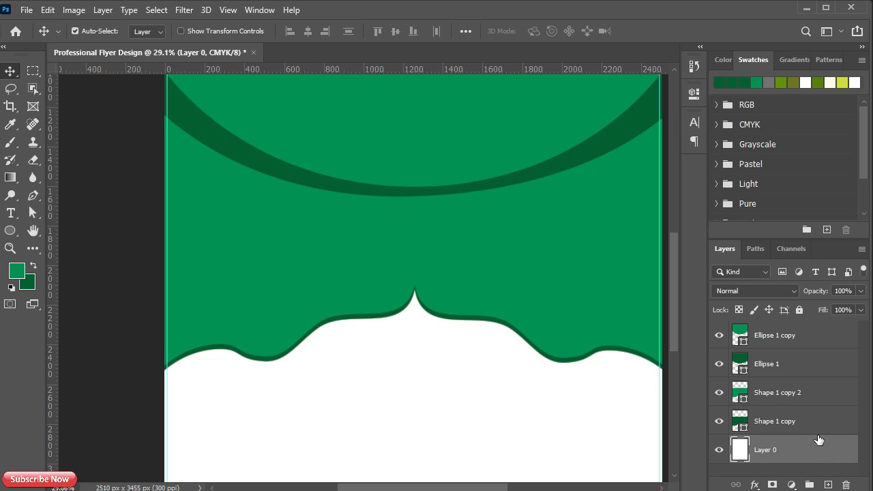
left_click(732, 403)
double_click(841, 393)
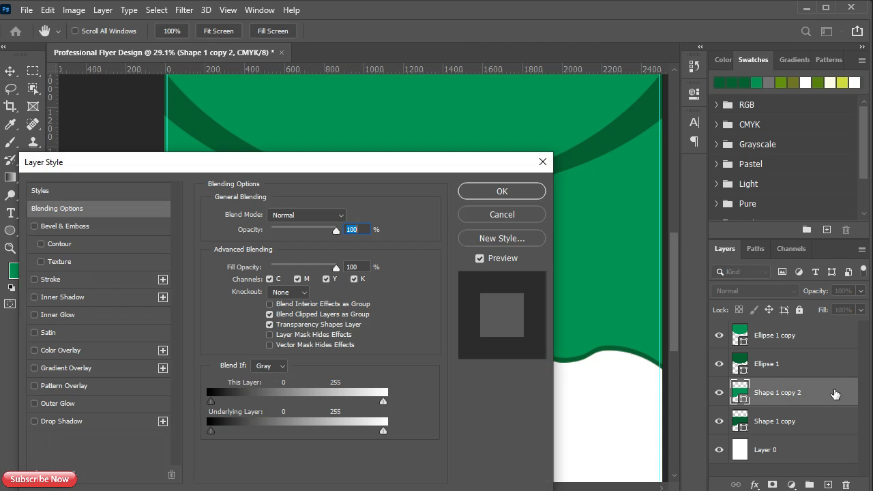
left_click_drag(261, 169, 570, 157)
left_click(371, 355)
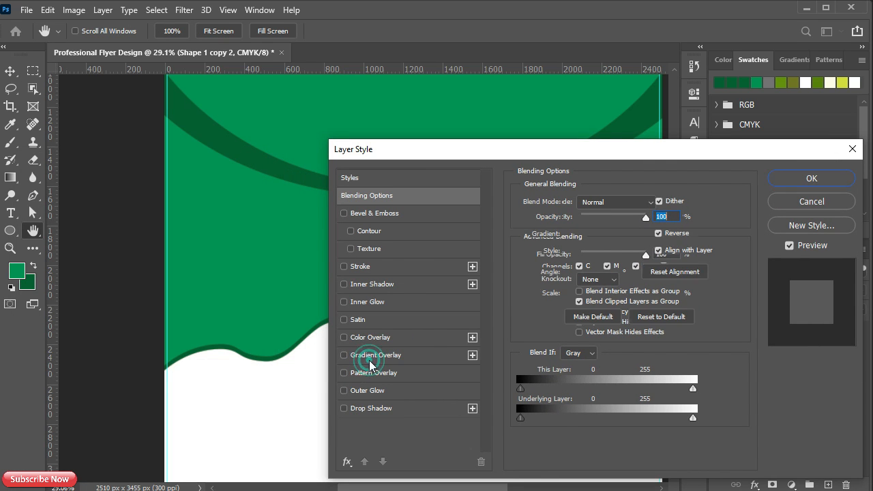
left_click(643, 233)
left_click(550, 281)
left_click_drag(574, 159, 469, 349)
left_click(492, 443)
left_click(485, 445)
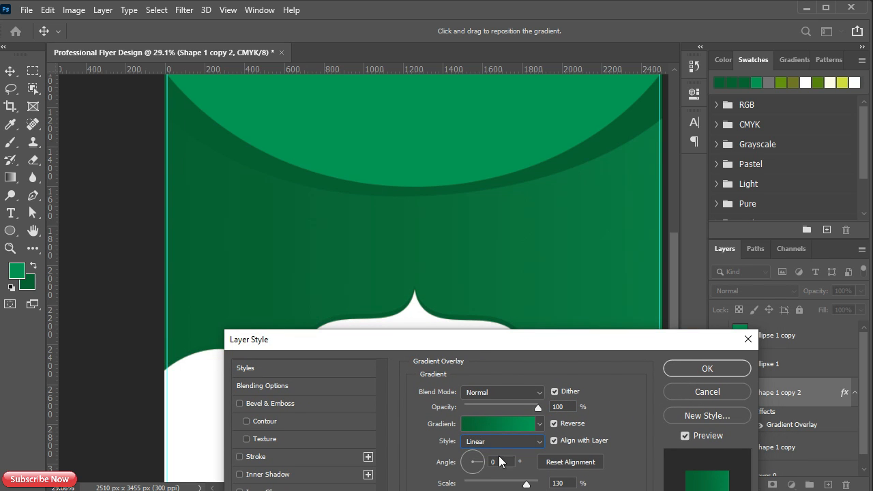
Set the wavy shape's gradient angle to 90° and scale to 100%, and apply the layer style.
type("90")
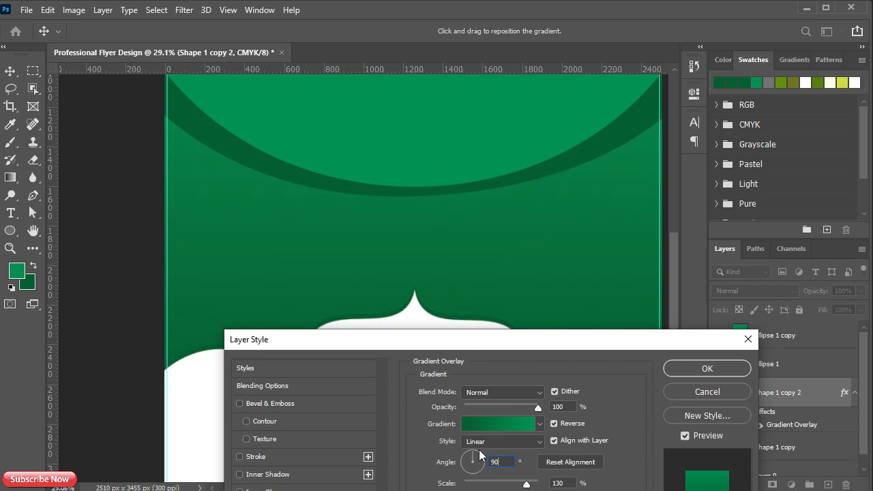
mouse_move(525, 348)
left_mouse_down()
mouse_move(523, 332)
mouse_move(524, 343)
left_mouse_up()
left_click_drag(567, 478, 548, 478)
type("100")
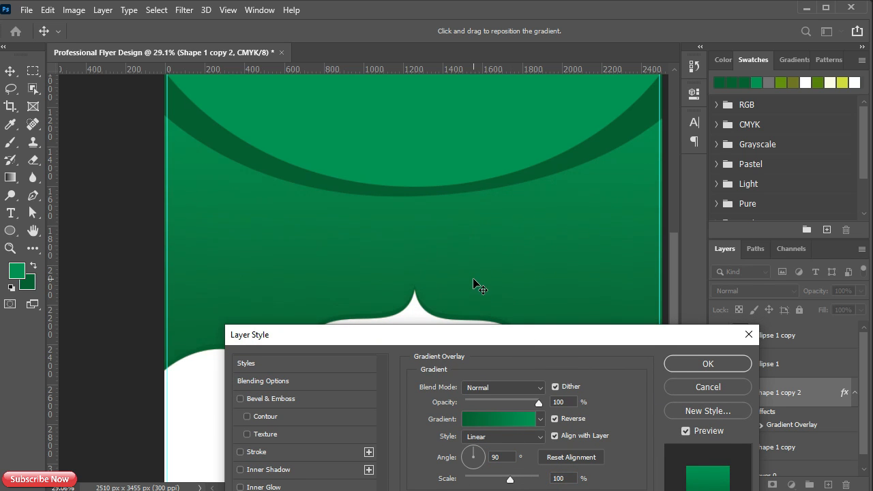
left_click(682, 363)
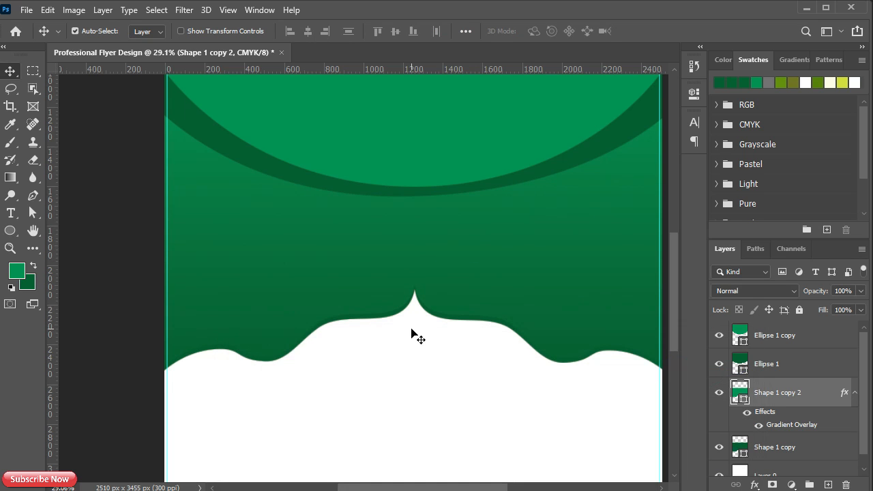
Group the dark green ellipse, both wavy shapes and the white base layer, and name the group "bg".
left_click(765, 364)
left_click(778, 462, "shift")
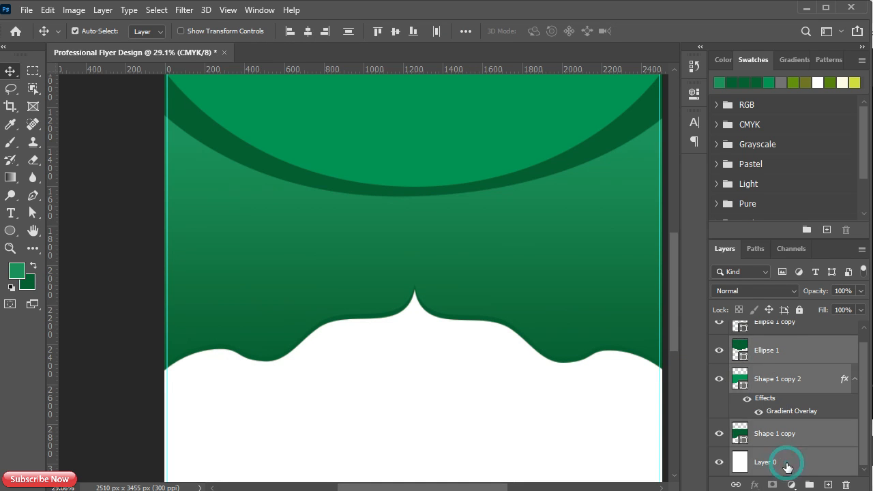
key("ctrl+g")
double_click(770, 358)
type("bg")
key("Return")
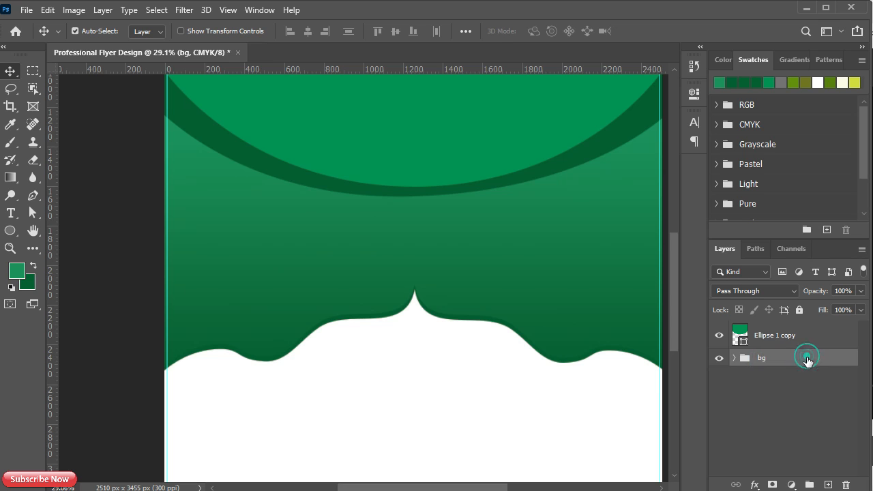
Bring the burger and fries photo into the flyer above the light green ellipse and convert it to a smart object.
left_click(791, 335)
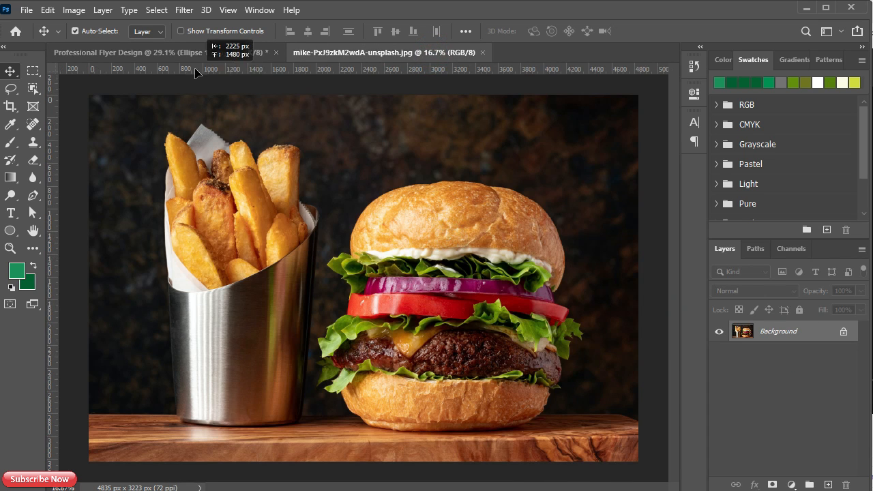
left_click(196, 53)
key("ctrl+v")
right_click(812, 337)
left_click(655, 192)
Scale the burger photo to 47% and position it over the flyer's upper green area.
key("ctrl+t")
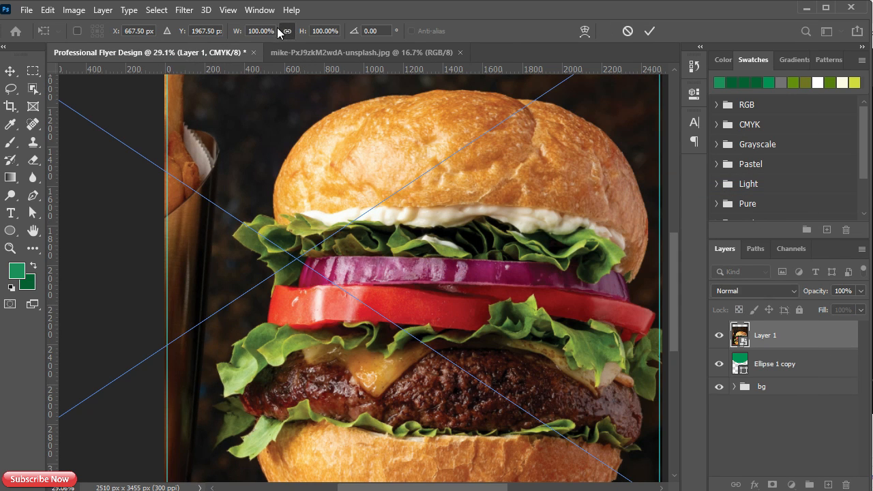
type("47")
key("Return")
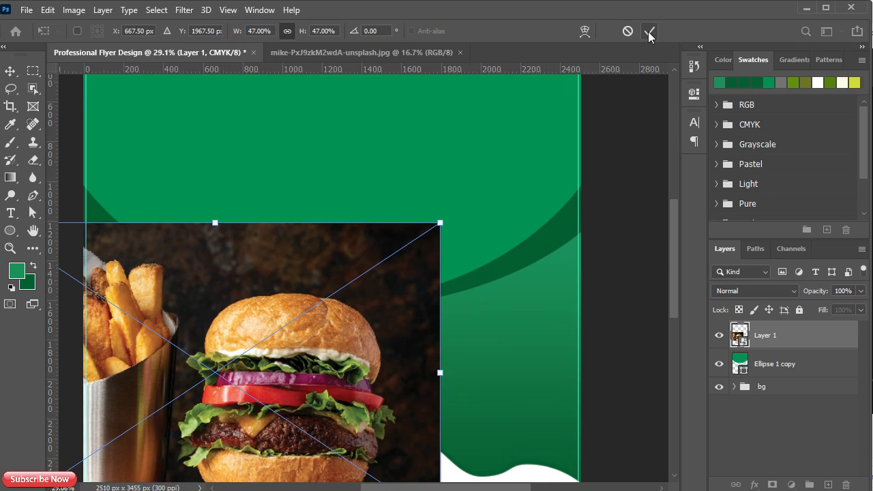
left_click(649, 31)
left_click_drag(283, 309, 382, 97)
scroll(402, 382, "up", 2)
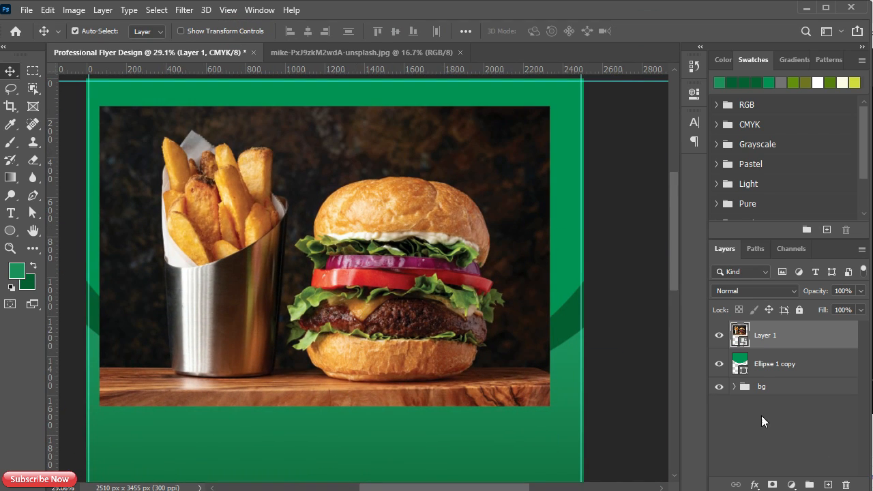
Clip the burger photo to the light green ellipse and enlarge it to about 55.62% so it fills the header.
left_click(763, 349, "alt")
key("ctrl+t")
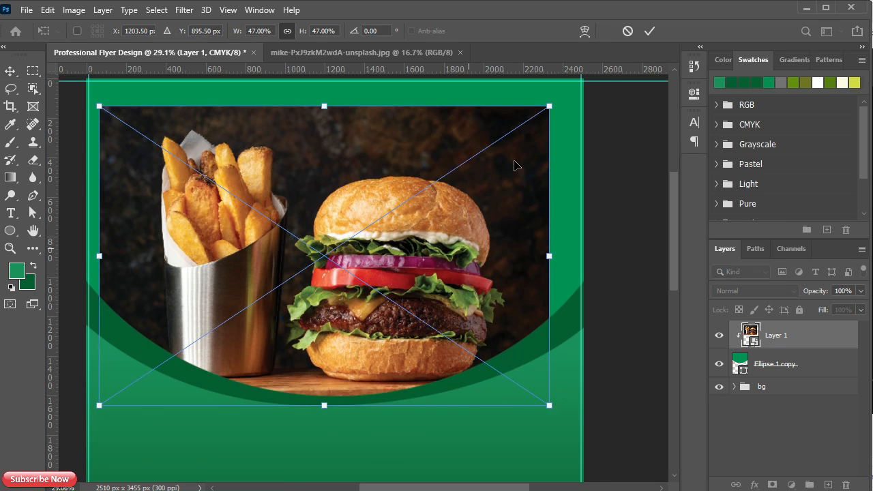
left_click_drag(550, 102, 632, 51)
scroll(632, 51, "up", 2)
left_click_drag(474, 204, 454, 205)
left_click_drag(496, 292, 494, 292)
left_click(650, 31)
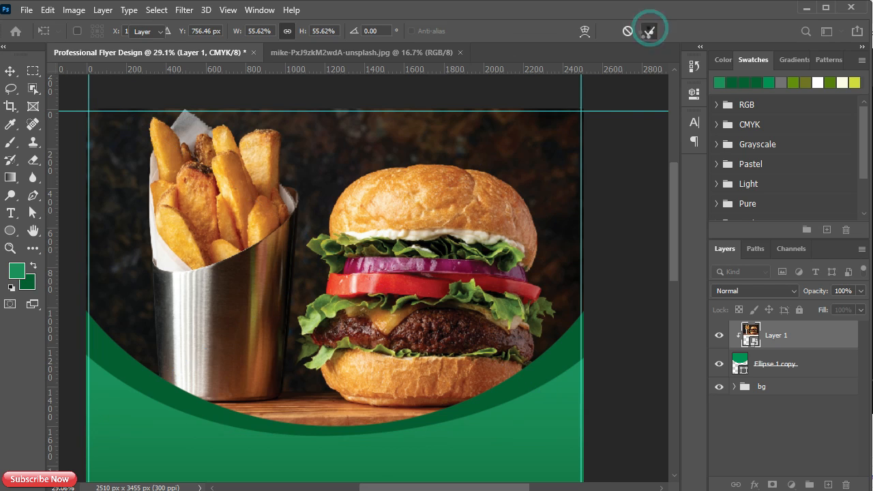
Group the clipped photo with its ellipse and name the group "image".
scroll(290, 320, "down", 10)
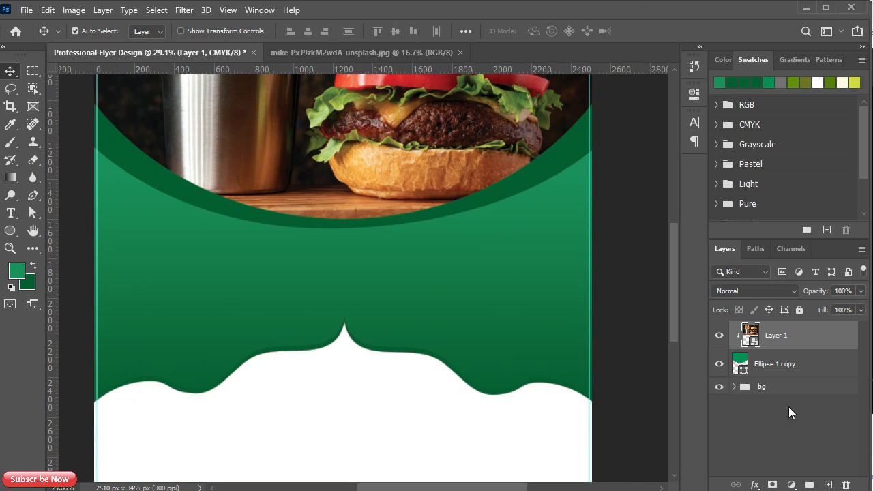
left_click(800, 373, "shift")
key("ctrl+g")
double_click(769, 330)
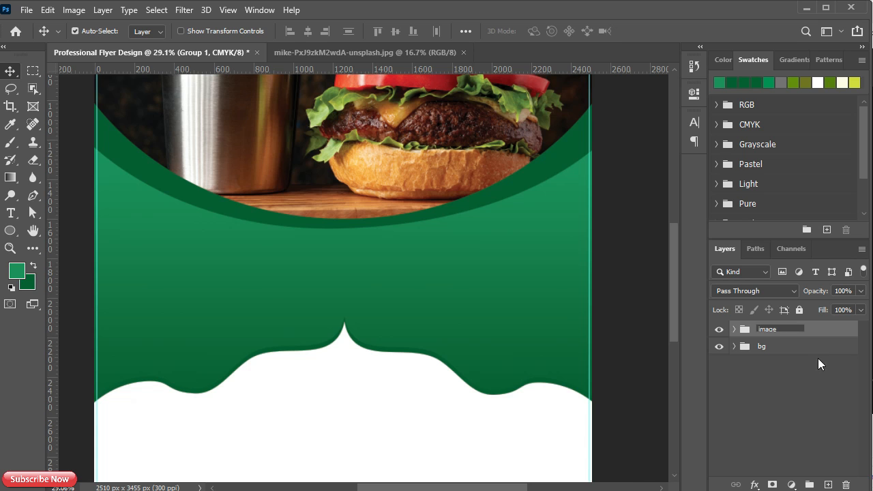
left_click(816, 335)
Draw a green circle about 636 px in diameter and place it over the central peak of the wavy edge.
scroll(180, 233, "up", 2)
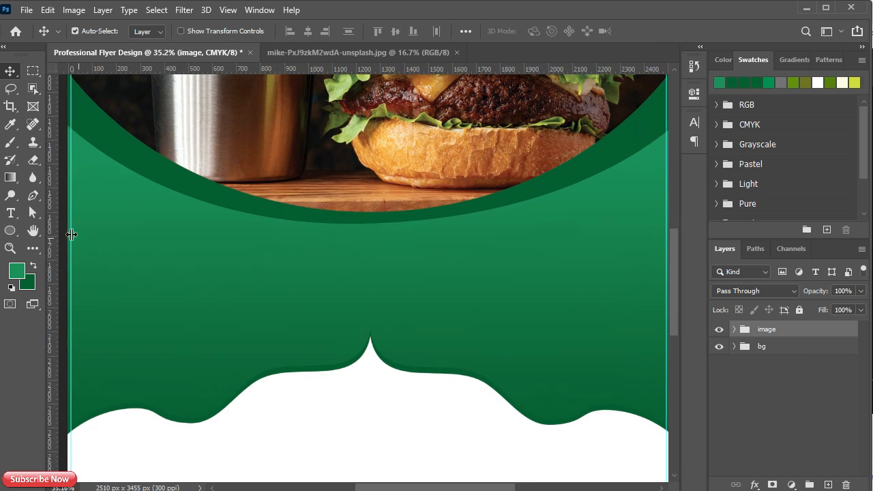
key("u")
mouse_move(306, 305)
left_mouse_down()
mouse_move(399, 386)
mouse_move(390, 378)
mouse_move(378, 399)
left_mouse_up()
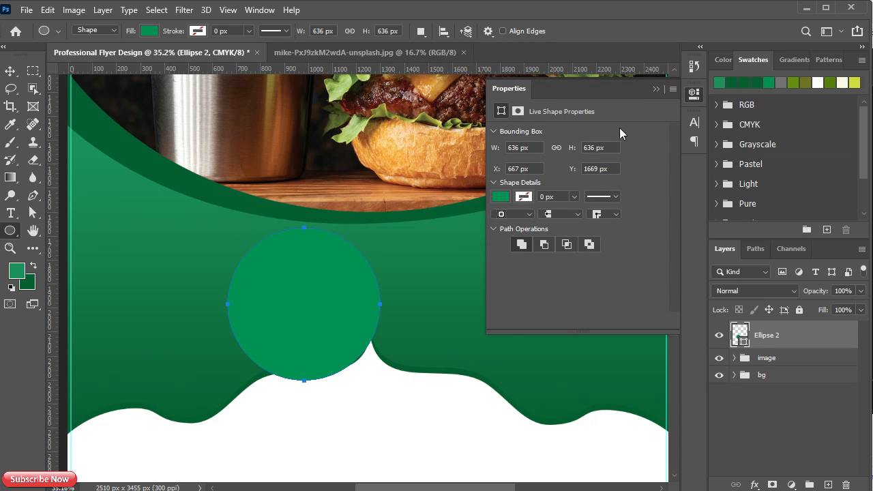
left_click(656, 89)
key("v")
left_click_drag(356, 333, 365, 354)
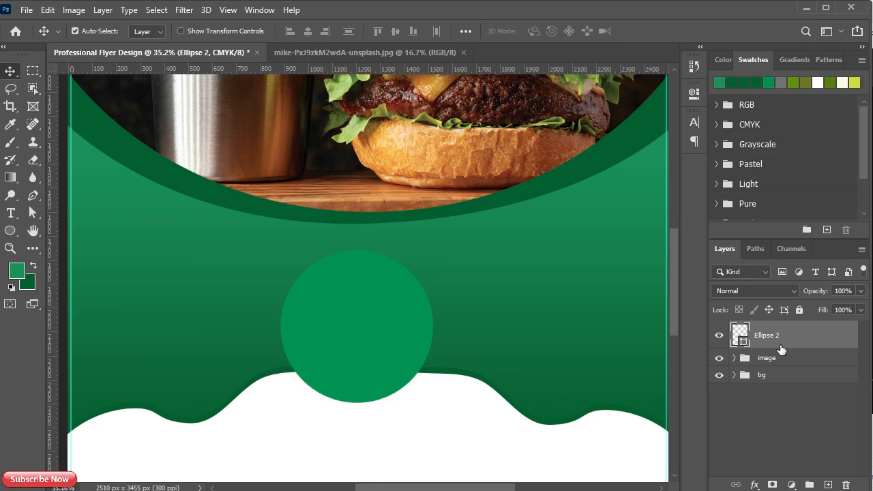
Apply a linear green Gradient Overlay to the circle, reversed so the dark green is at its upper edge.
double_click(818, 335)
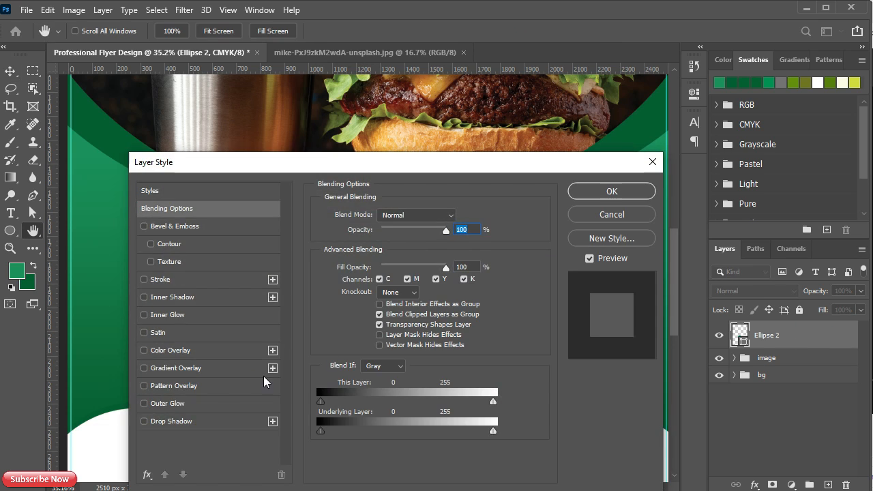
left_click(176, 419)
left_click_drag(235, 172, 637, 135)
left_click(544, 385)
left_click(559, 332)
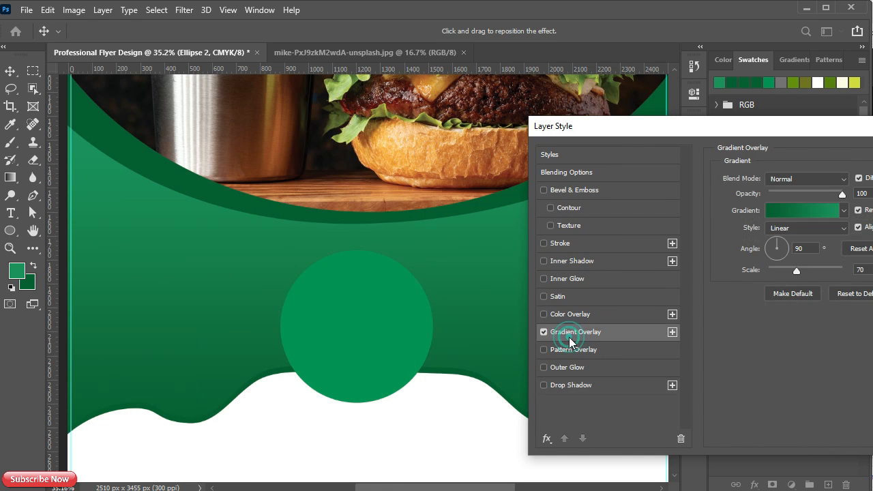
left_click(859, 210)
left_click_drag(294, 370, 379, 297)
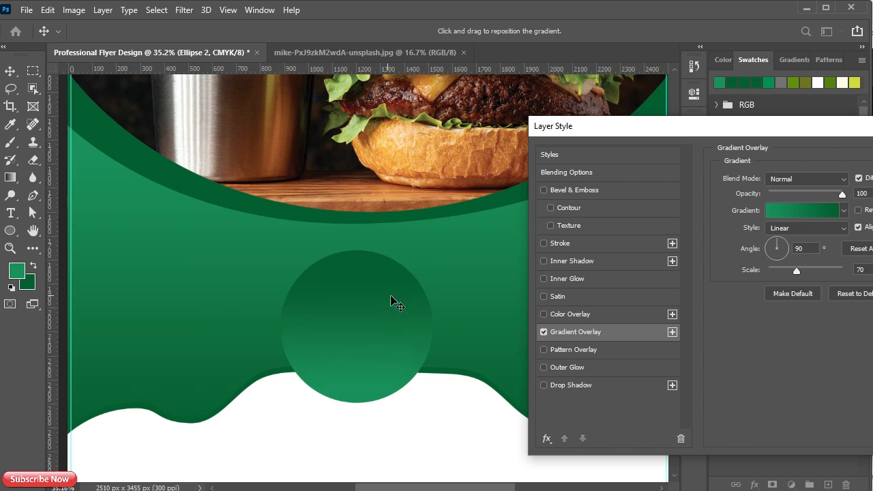
left_click_drag(785, 126, 607, 147)
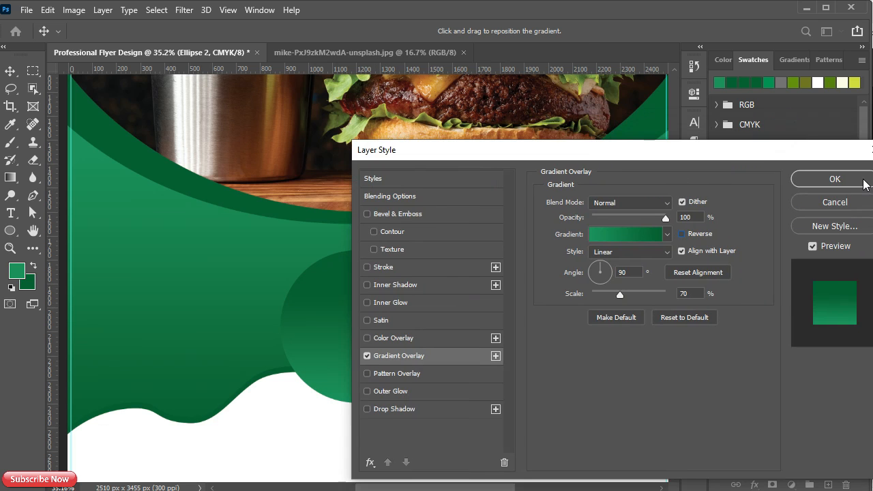
left_click(845, 184)
left_click(854, 336)
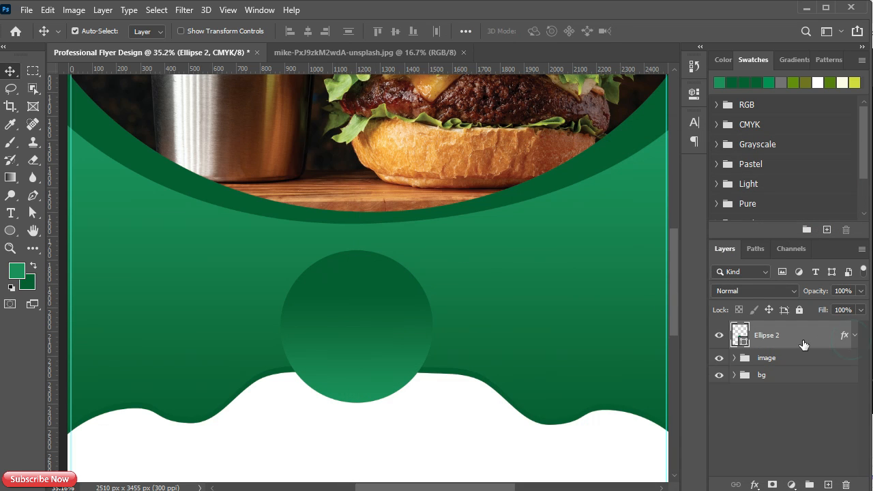
Duplicate the circle, clear the copy's layer style and fill it with white.
key("ctrl+j")
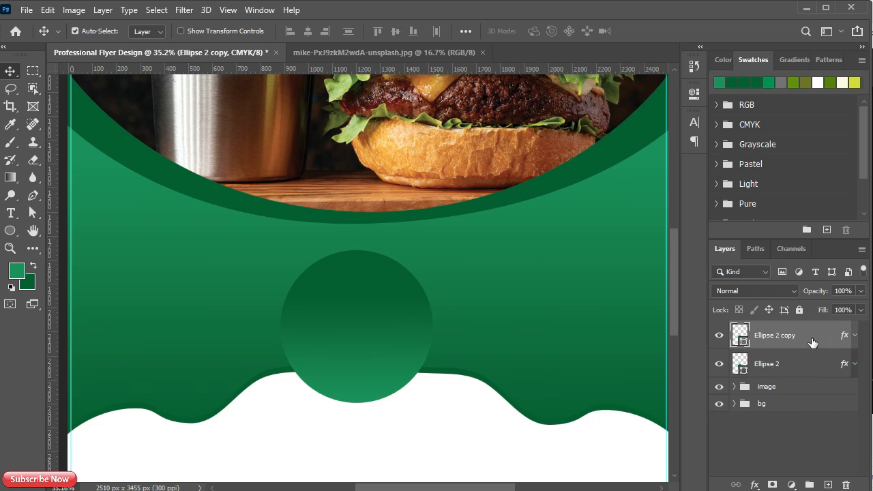
right_click(812, 339)
left_click(707, 337)
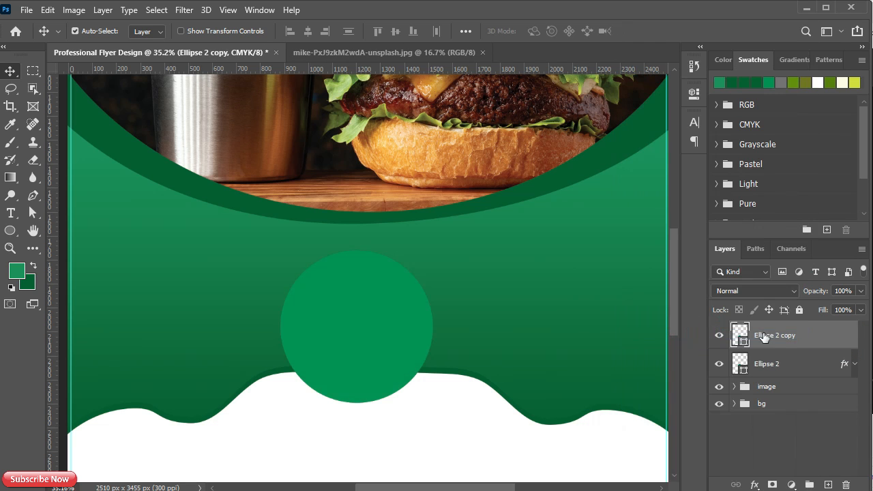
double_click(742, 332)
left_click(355, 432)
left_click(861, 188)
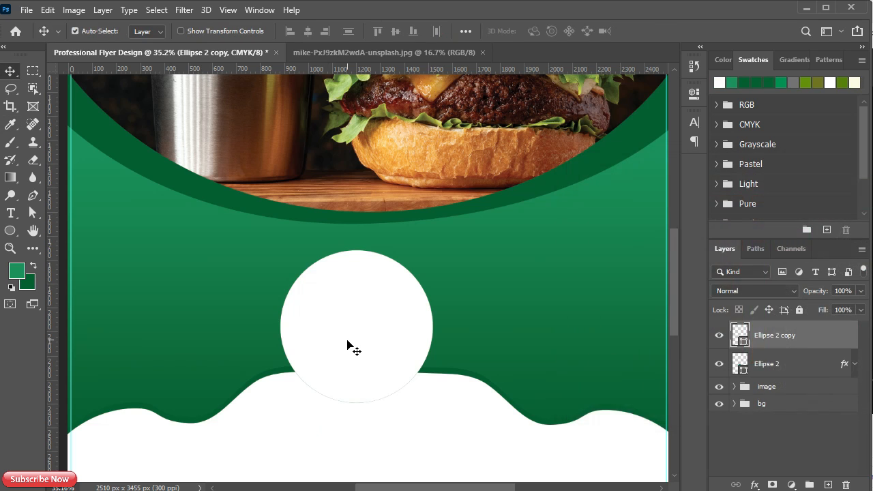
Scale down the white circle and centre it inside the gradient circle to leave a green ring.
key("ctrl+t")
left_click_drag(433, 251, 414, 270)
left_click(672, 31)
left_click(740, 363, "ctrl")
left_click(308, 30)
left_click(395, 30)
key("ctrl+d")
left_click_drag(312, 419, 315, 337)
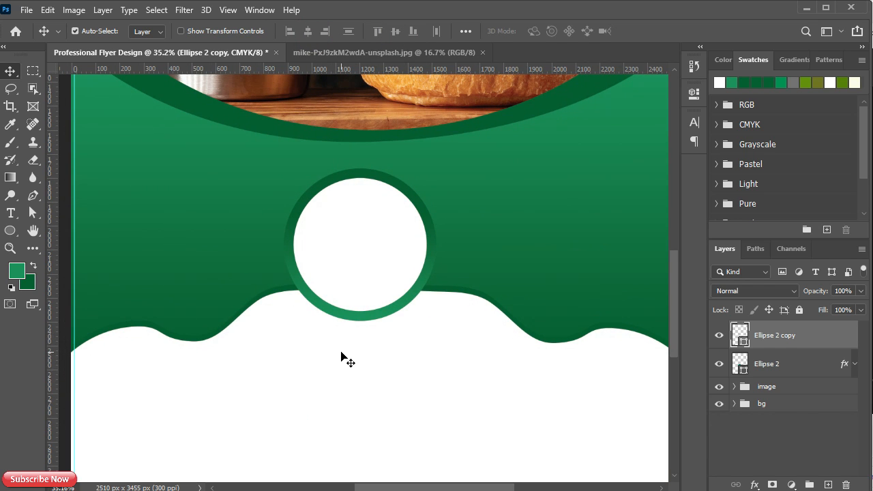
Draw a rectangle about 849 × 136 px on the white area below the badge and fill it with the lighter green.
right_click(11, 231)
left_click(69, 228)
left_click_drag(236, 382, 440, 415)
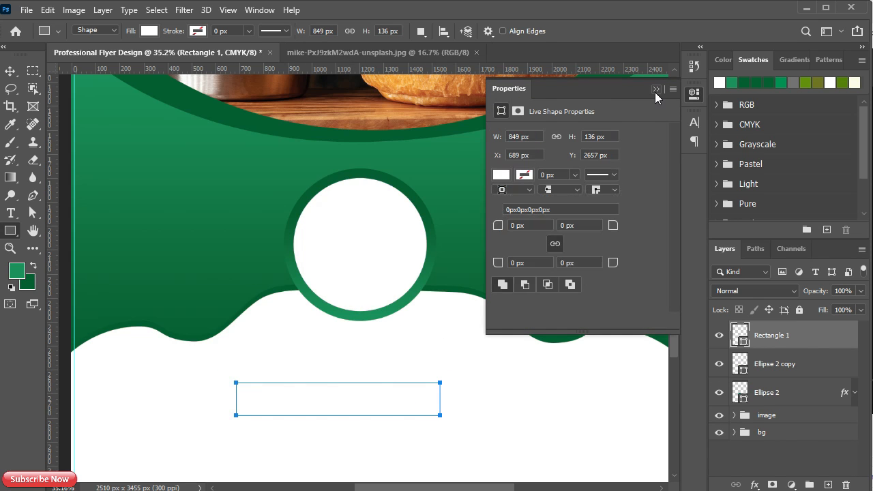
left_click(501, 175)
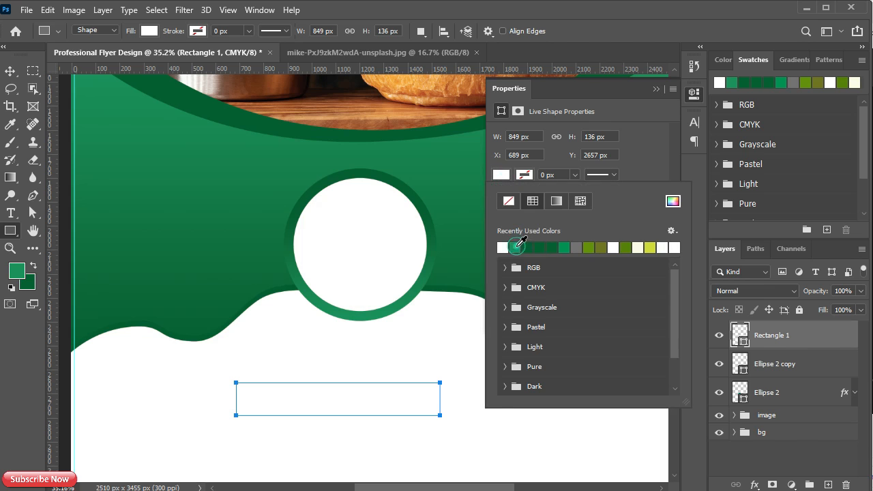
left_click(517, 247)
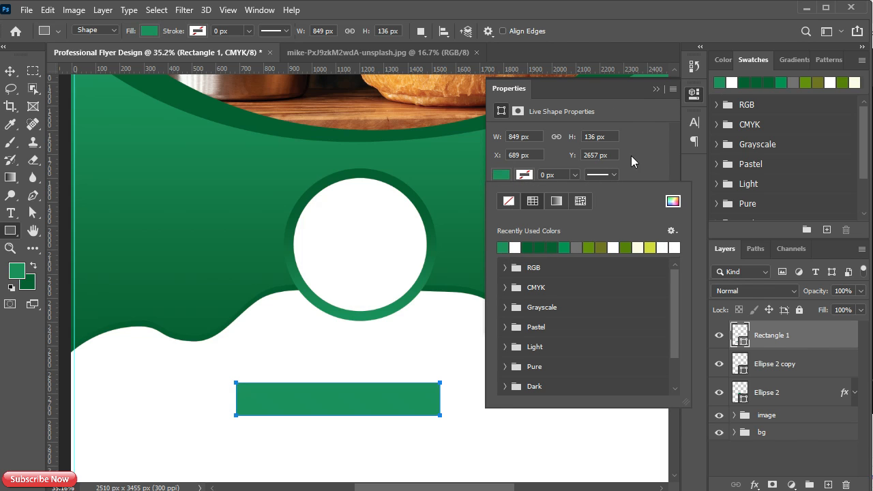
left_click(654, 89)
Fill the rectangle's outline on a new layer with a linear green-to-transparent gradient that fades out towards the left.
key("g")
left_click(739, 340, "ctrl")
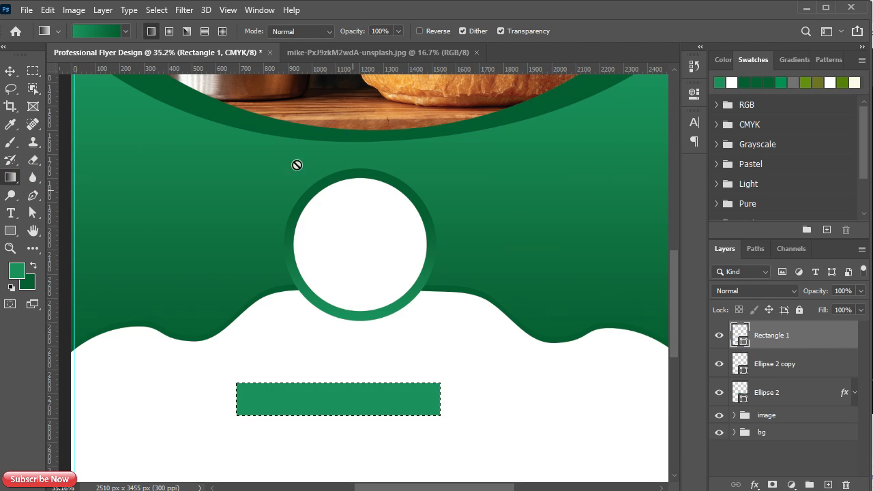
left_click(125, 31)
left_click(68, 77)
left_click_drag(441, 400, 268, 399)
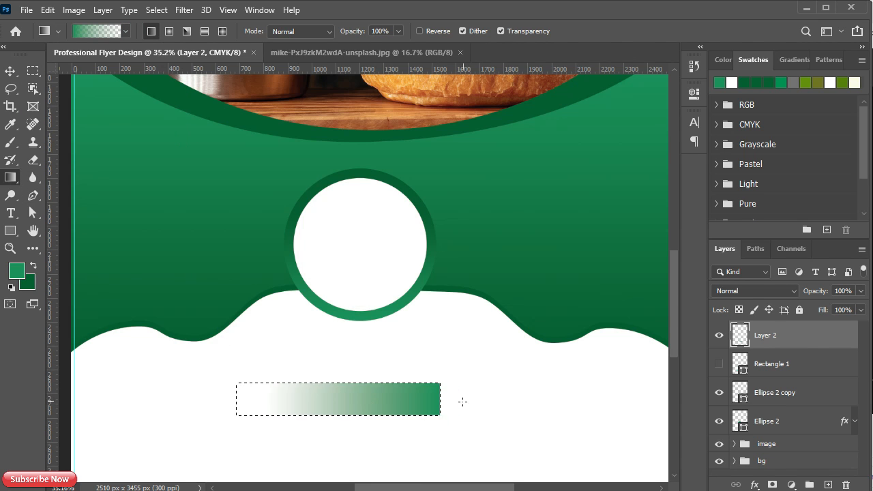
key("ctrl+z")
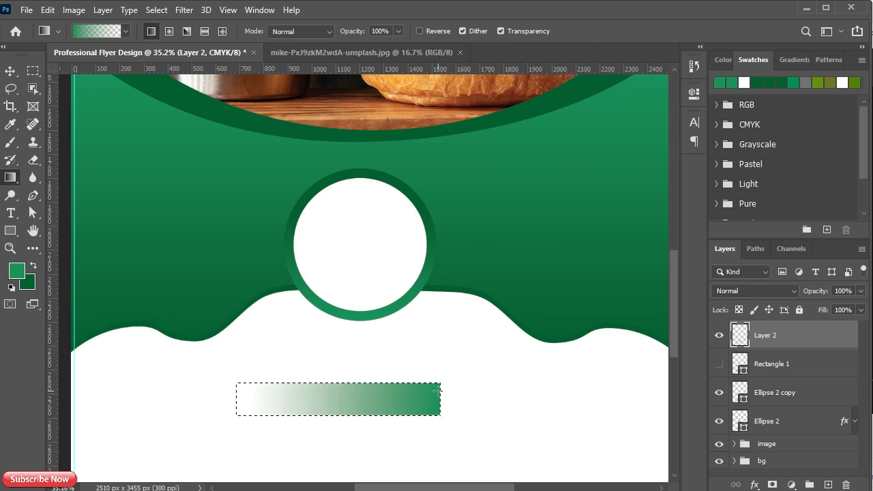
key("ctrl+z")
left_click_drag(438, 401, 252, 399)
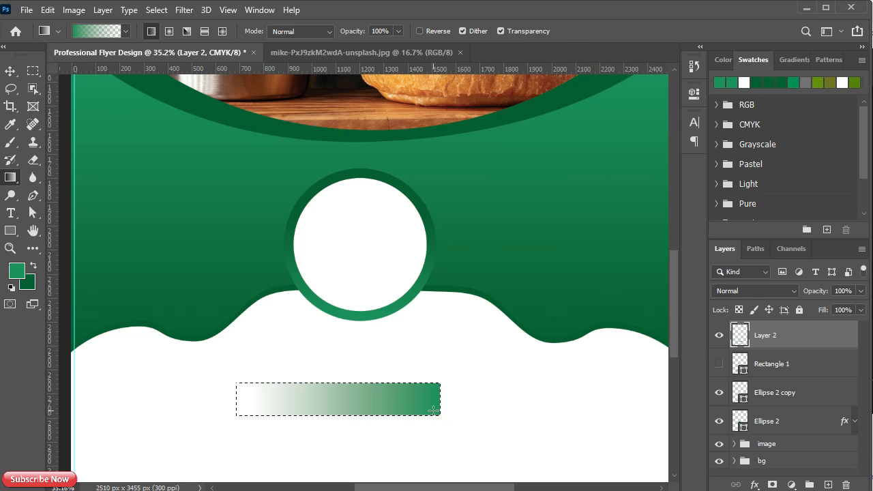
key("v")
key("ctrl+d")
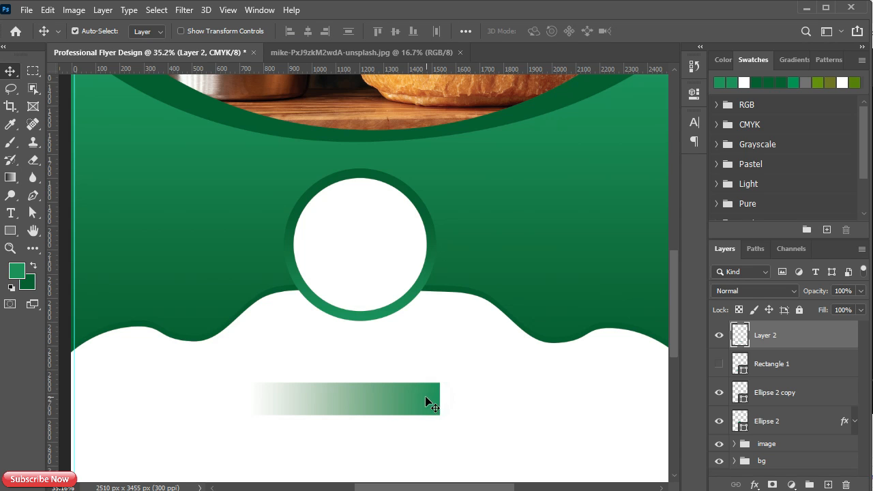
Delete the solid rectangle layer and move the gradient strip's layer beneath both circles.
left_click(774, 366)
key("Delete")
left_click_drag(769, 340, 774, 393)
Place the gradient strip against the badge's lower left side and rotate it about -4.03°.
left_click_drag(434, 408, 277, 271)
key("ctrl+t")
left_click_drag(307, 244, 300, 234)
left_click_drag(250, 257, 247, 262)
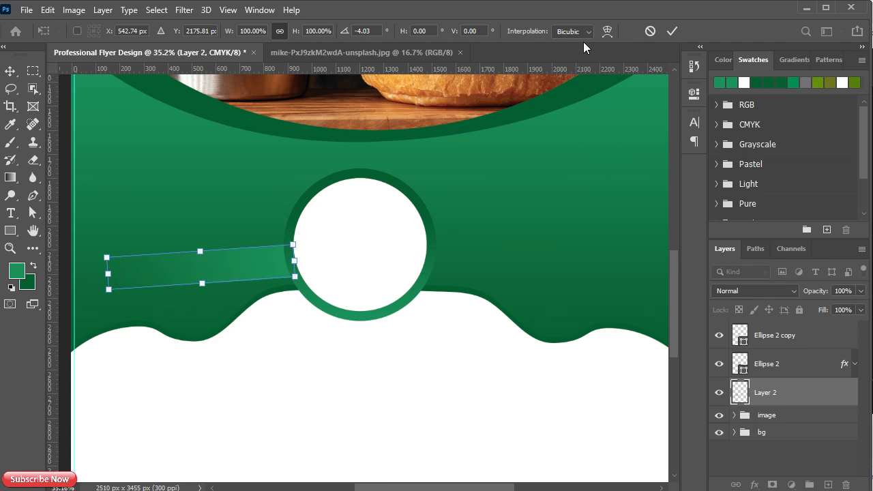
left_click(672, 31)
Duplicate the gradient strip, place the copy above the first one and tilt it slightly clockwise against the badge.
key("ctrl+j")
key("ctrl+t")
left_click_drag(261, 252, 287, 221)
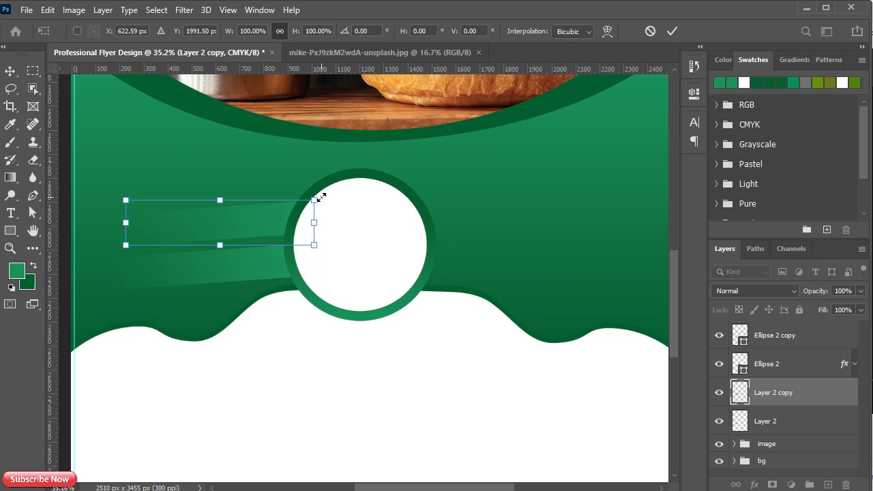
left_click_drag(325, 197, 335, 209)
left_click(672, 31)
left_click_drag(262, 221, 255, 220)
Duplicate the upper strip, rotate the copy about 5.69° and place it at the badge's upper left edge.
key("ctrl+alt+t")
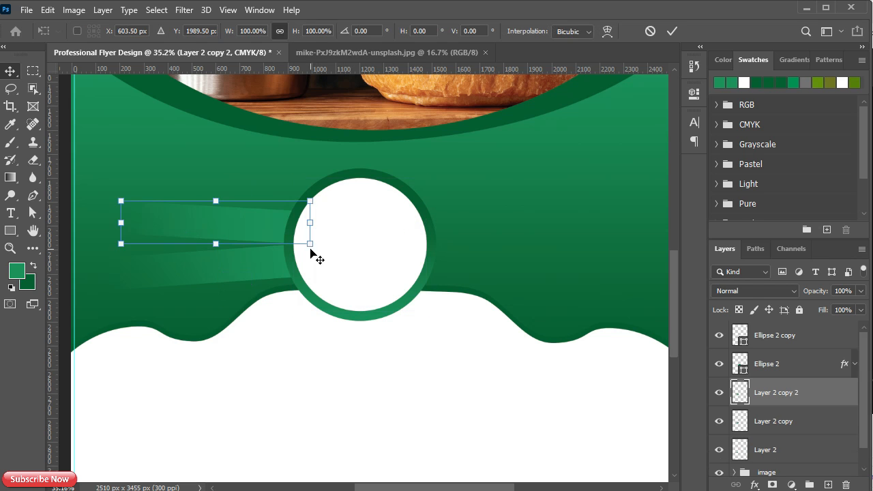
left_click_drag(320, 197, 324, 206)
left_click_drag(249, 230, 269, 188)
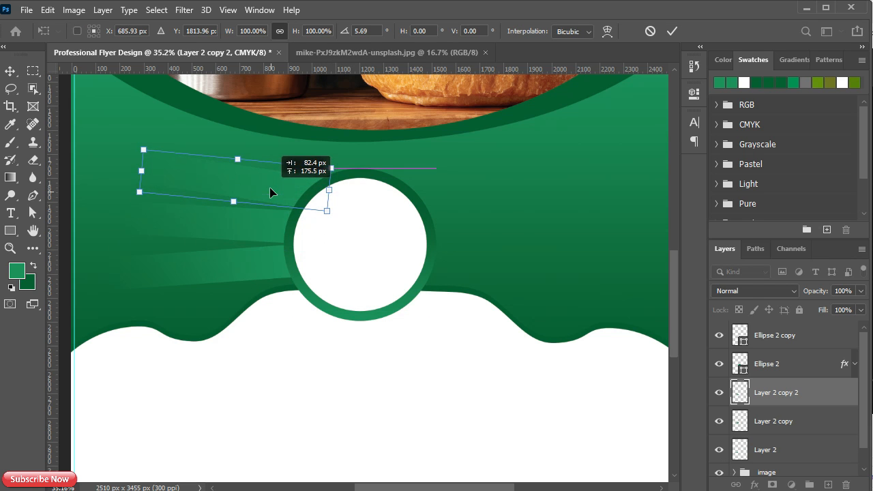
left_click(672, 30)
Adjust the rotation and position of the lowest strip beside the badge.
left_click(237, 265)
key("ctrl+t")
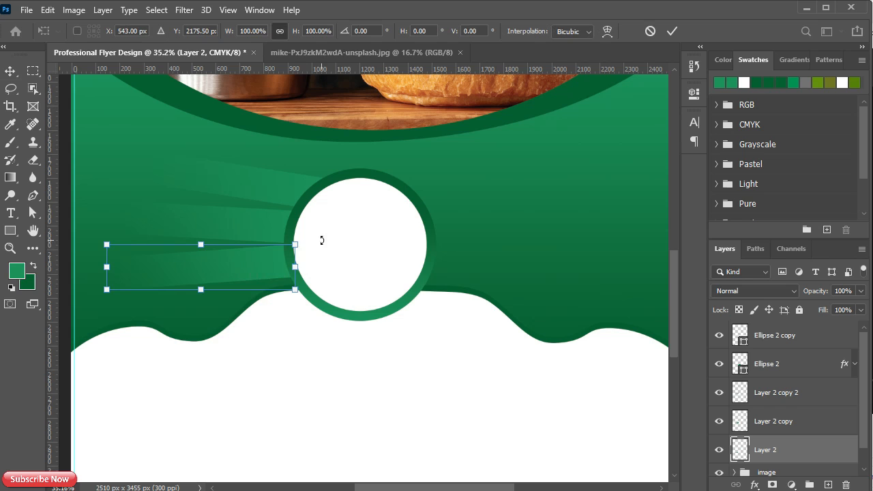
left_click_drag(309, 239, 318, 250)
left_click_drag(225, 262, 233, 268)
left_click_drag(316, 253, 303, 243)
left_click_drag(260, 266, 257, 269)
left_click_drag(313, 244, 312, 238)
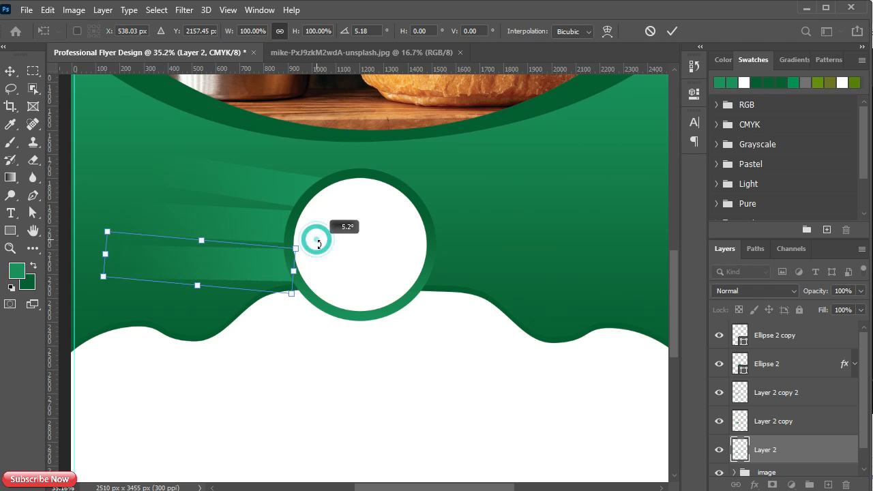
left_click(671, 32)
Adjust the rotation of the topmost strip and move it closer to the badge.
left_click(268, 183)
key("ctrl+t")
left_click_drag(342, 171, 344, 143)
left_click_drag(260, 178, 285, 176)
left_click(671, 30)
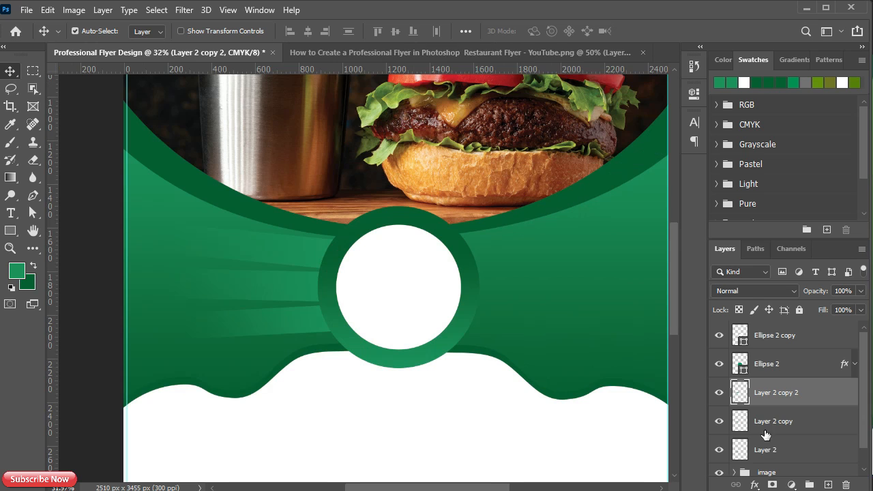
Group the three strips and place a horizontally flipped duplicate of the group on the badge's right side.
left_click(764, 449, "shift")
key("ctrl+g")
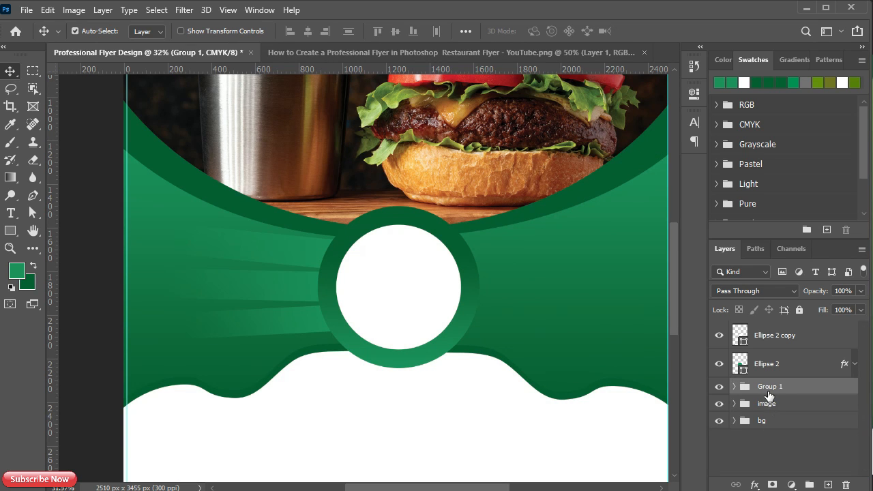
key("ctrl+j")
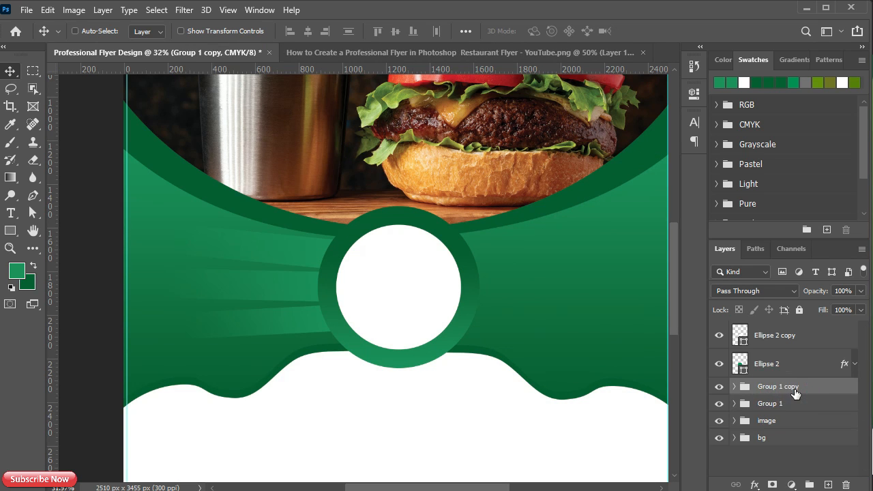
key("ctrl+t")
right_click(412, 308)
left_click(440, 280)
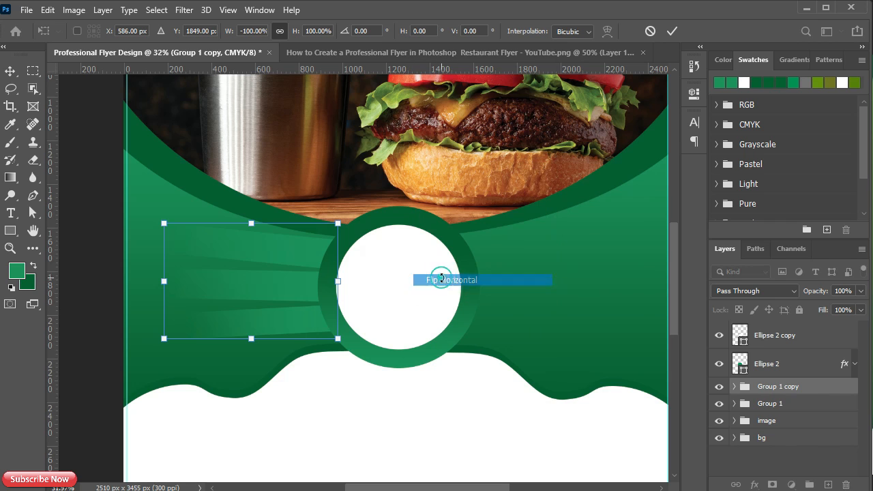
left_click_drag(198, 280, 495, 302)
left_click(671, 30)
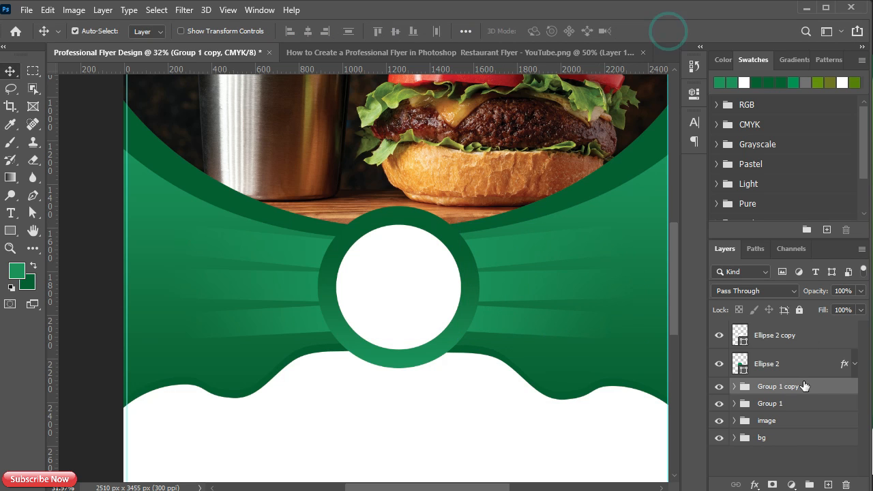
Nudge the left group of strips slightly outward to an X position of 574 px.
left_click(774, 403)
key("ctrl+t")
left_click_drag(300, 287, 295, 290)
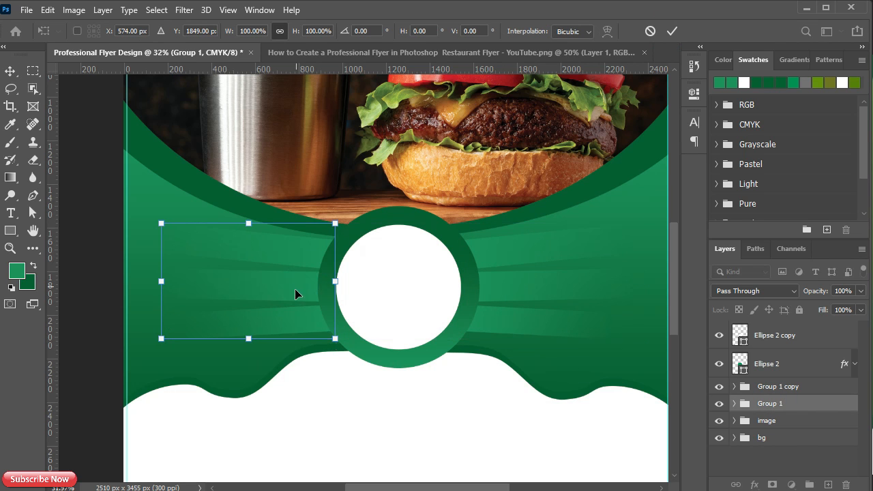
left_click(672, 31)
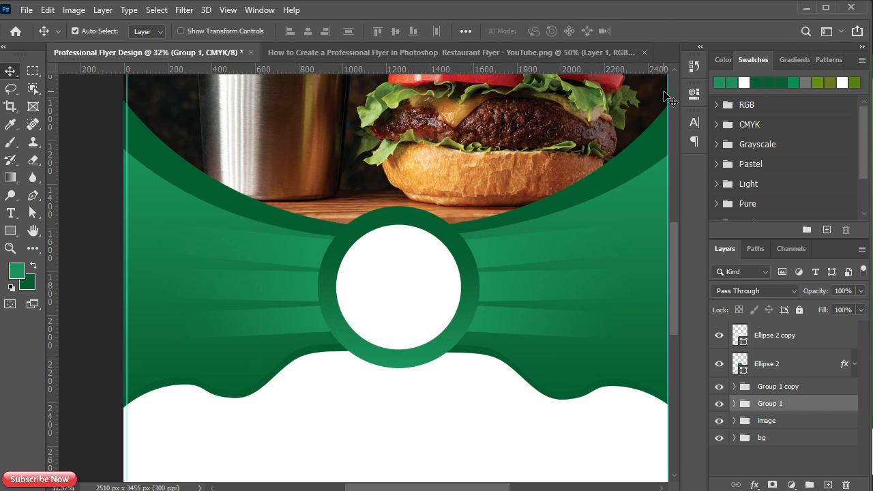
Bring the spoon-and-fork icon from spoon-and-fork-crossed.png into the flyer, above the white circle's layer.
left_click(777, 389)
scroll(409, 349, "up", 3)
scroll(409, 350, "down", 1)
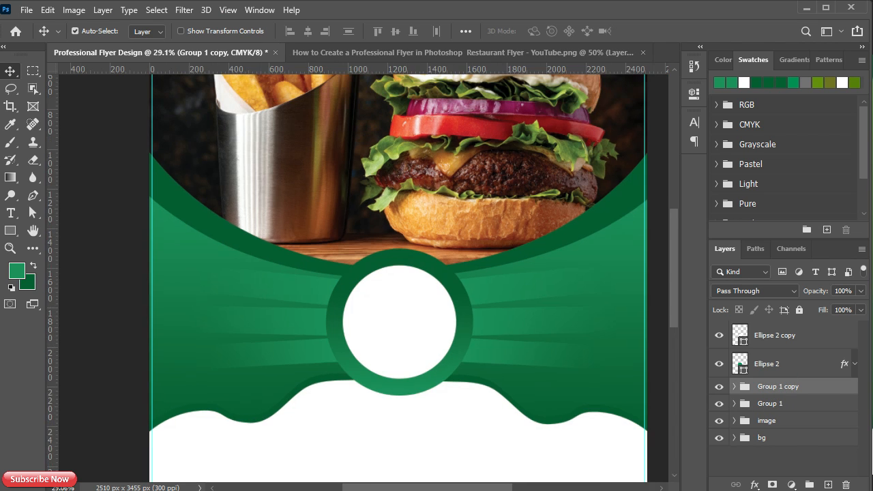
scroll(409, 349, "up", 2)
left_click(774, 346)
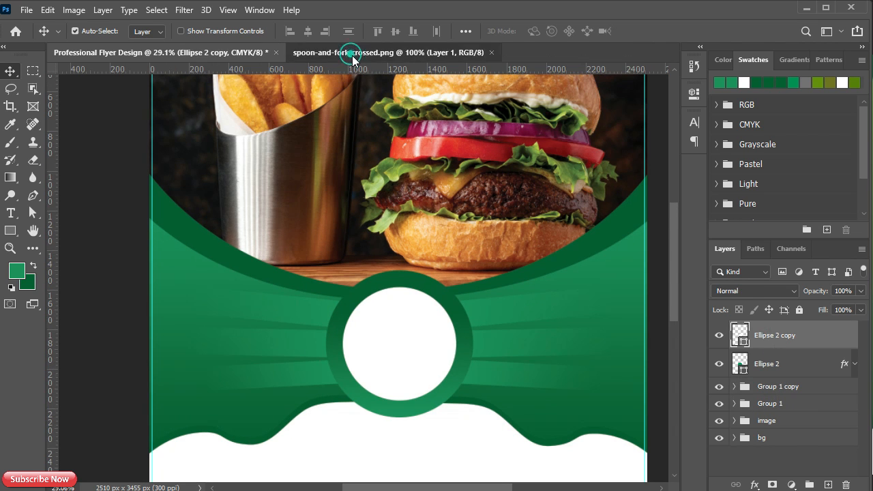
left_click(350, 53)
left_click_drag(318, 312, 374, 279)
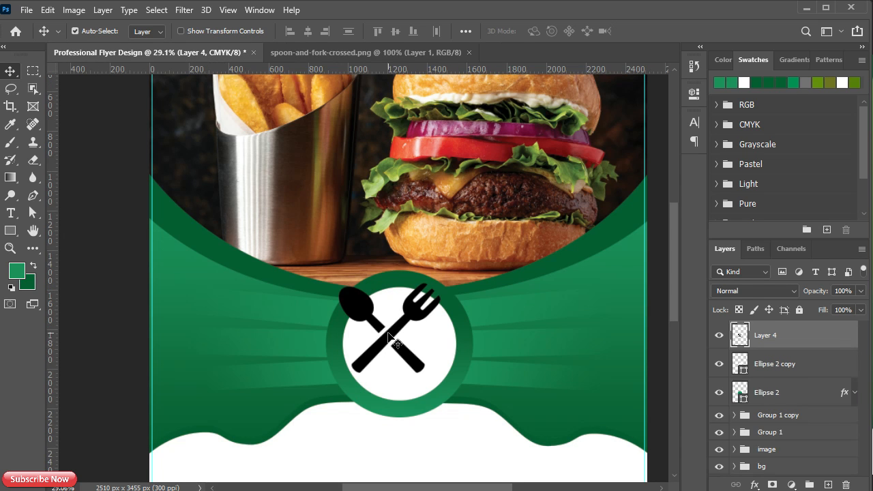
Set the opacity of both strip groups to 50%.
scroll(399, 287, "down", 1)
scroll(770, 375, "down", 2)
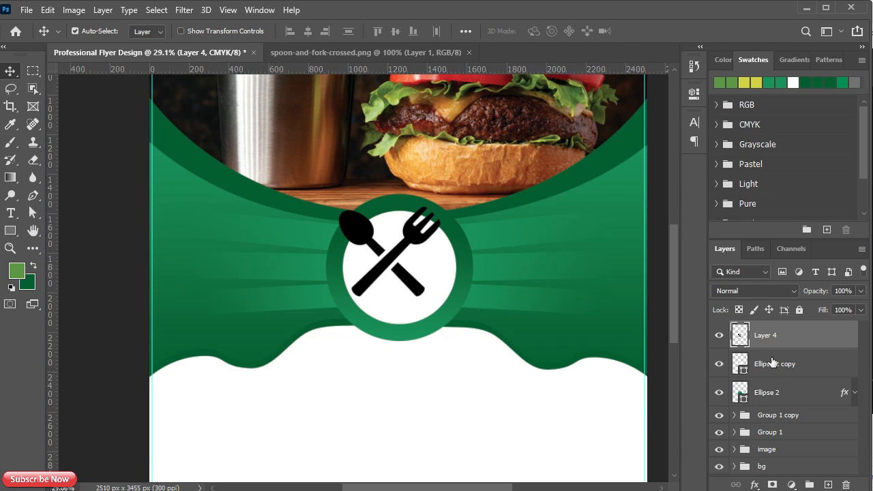
left_click(775, 393)
left_click(790, 422)
left_click(791, 430, "shift")
left_click(845, 290)
type("50")
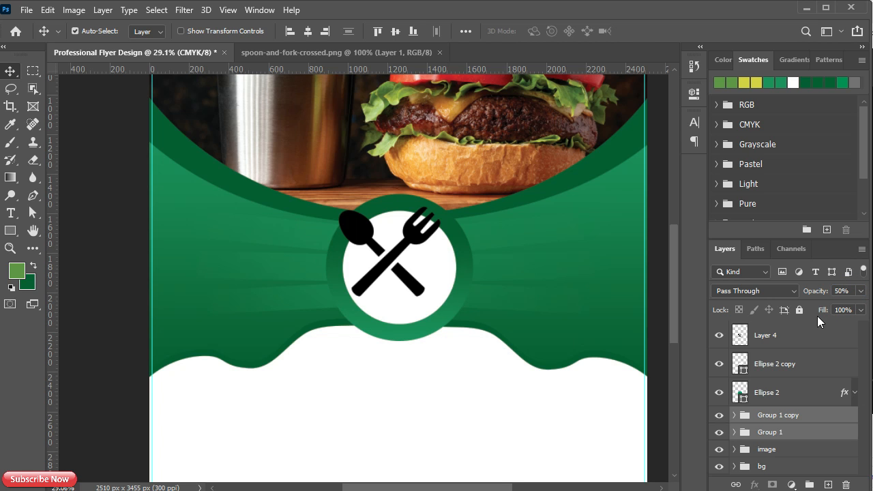
Recolour the spoon-and-fork icon with the dark green background colour, filling only its own pixels.
left_click(740, 334)
left_click(740, 335, "ctrl")
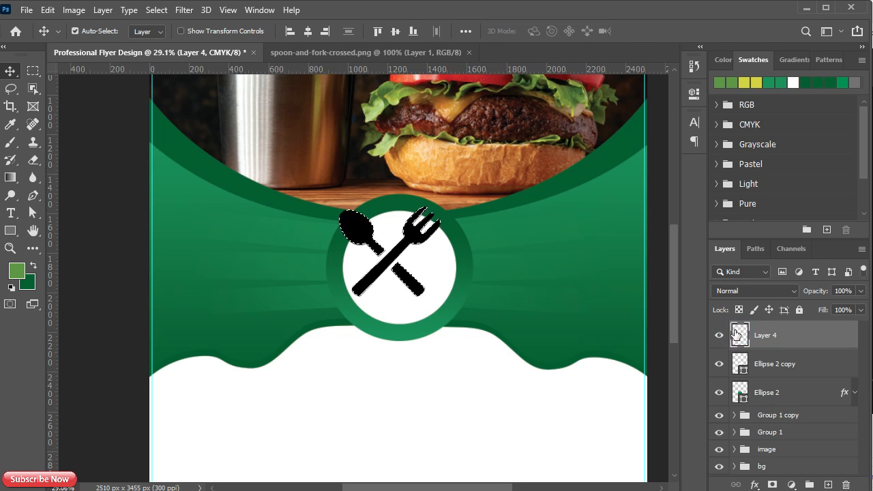
key("ctrl+BackSpace")
key("ctrl+d")
Convert the cutlery icon to a smart object and scale it to about 29.67% in the upper part of the white circle.
right_click(778, 346)
left_click(644, 187)
key("ctrl+t")
left_click_drag(432, 296, 402, 240)
key("Return")
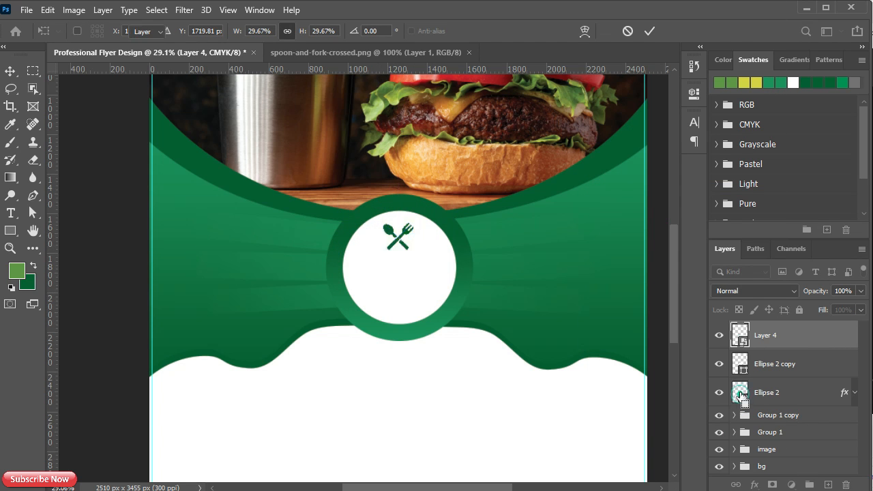
left_click(740, 392, "ctrl")
key("ctrl+d")
Add the text "Restaurent name" in the white area just below the badge.
key("t")
left_click(344, 390)
key("BackSpace")
type("Res")
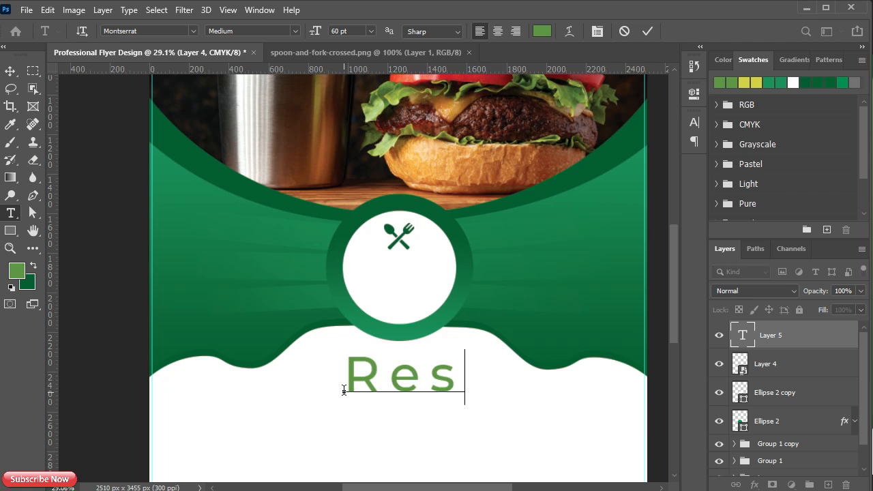
type("taure")
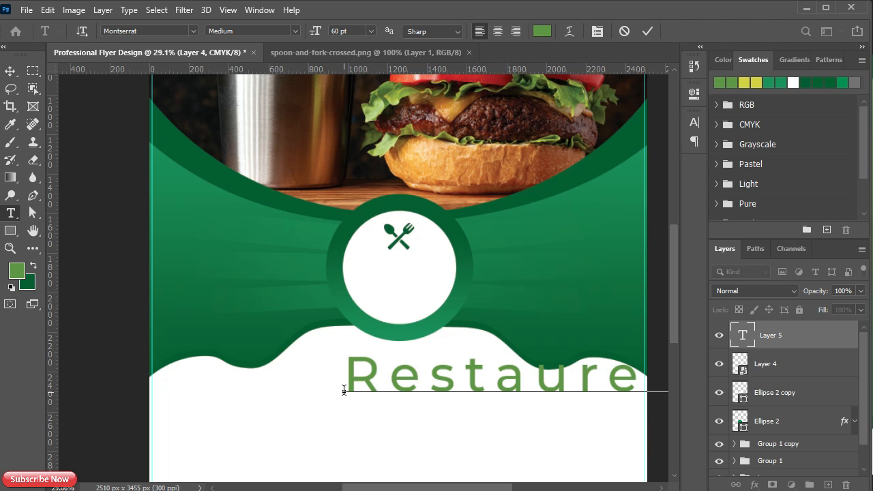
left_click(647, 31)
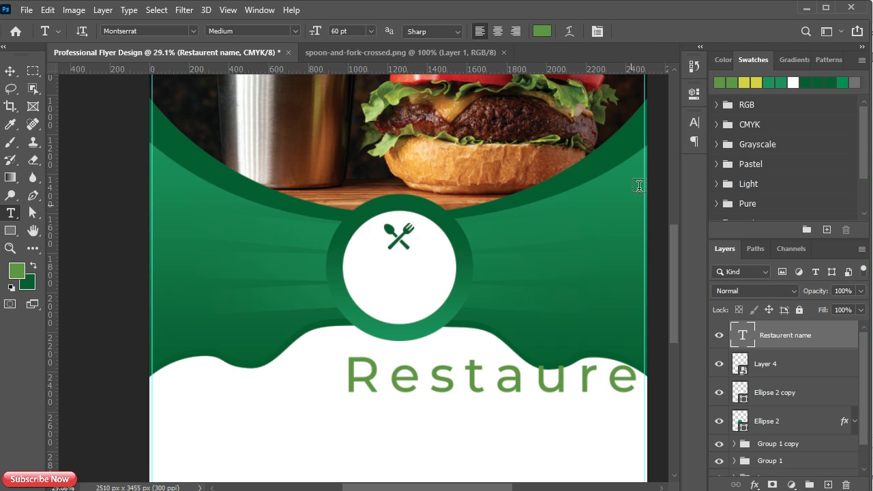
Set the restaurant name's tracking to 0 and its text colour to black.
left_click(695, 123)
left_click(672, 172)
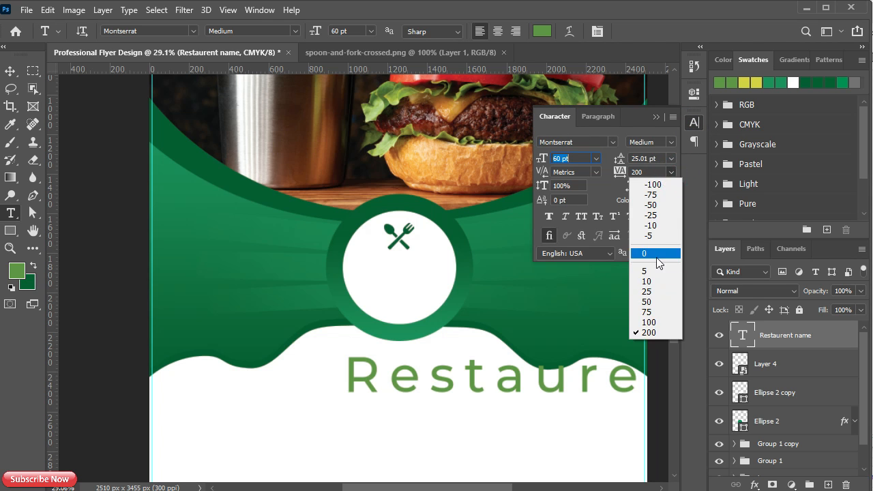
left_click(657, 253)
left_click(655, 204)
left_click_drag(575, 345, 551, 383)
left_click(846, 189)
Format the restaurant name in all caps, Montserrat Bold, at 16 pt.
left_click(597, 158)
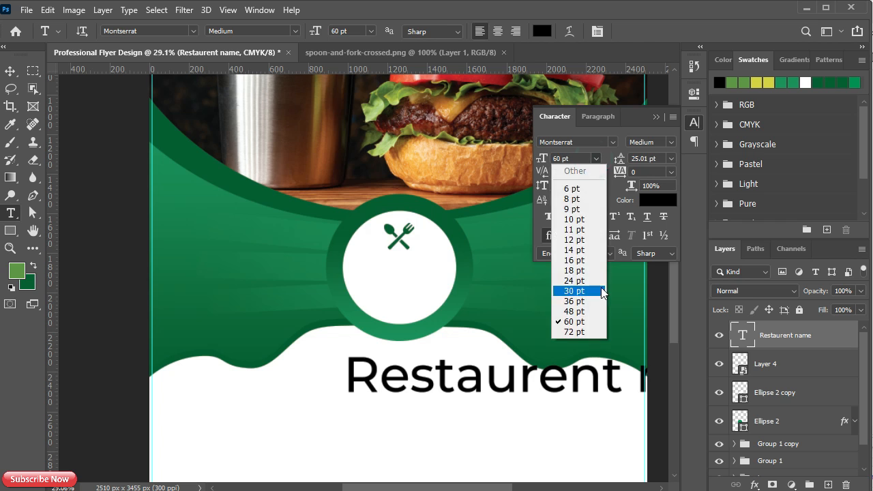
left_click(601, 287)
left_click(580, 216)
left_click(672, 142)
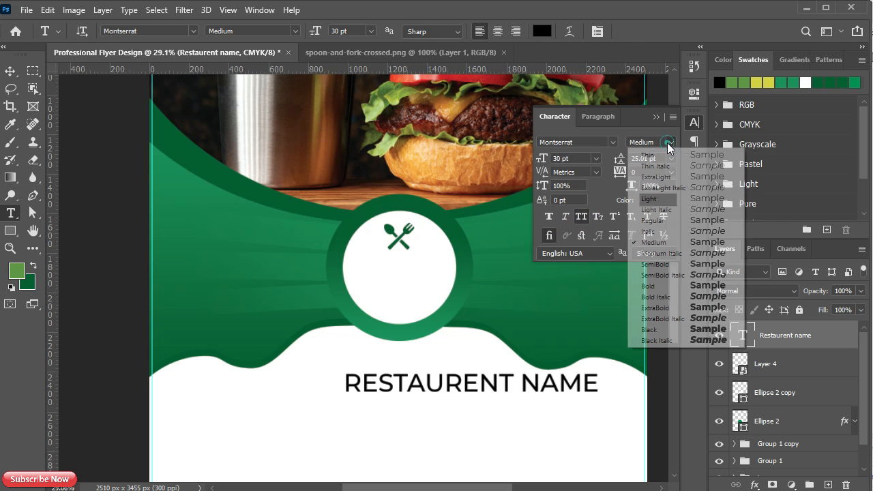
left_click(655, 289)
left_click(595, 159)
left_click(581, 257)
left_click(656, 116)
Move the restaurant name into the white circle below the cutlery icon and scale it to 79.36%.
key("v")
left_click_drag(401, 388, 399, 283)
key("ctrl+t")
left_click_drag(479, 275, 449, 278)
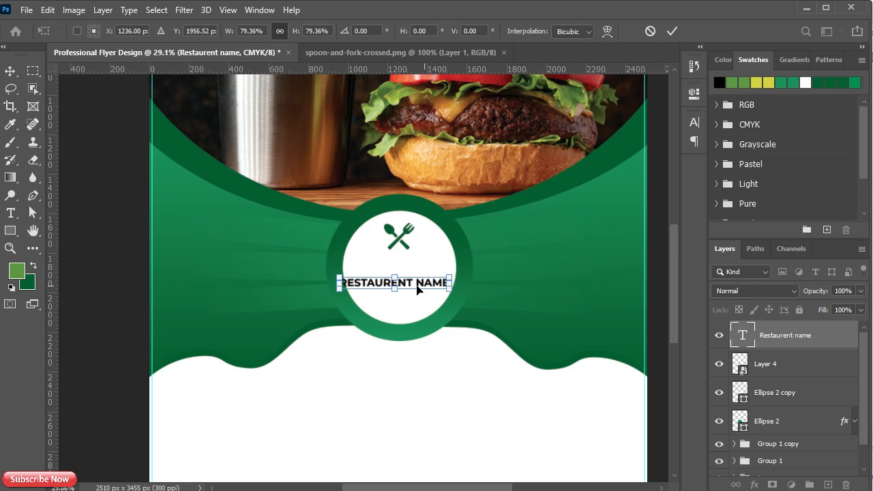
left_click(672, 31)
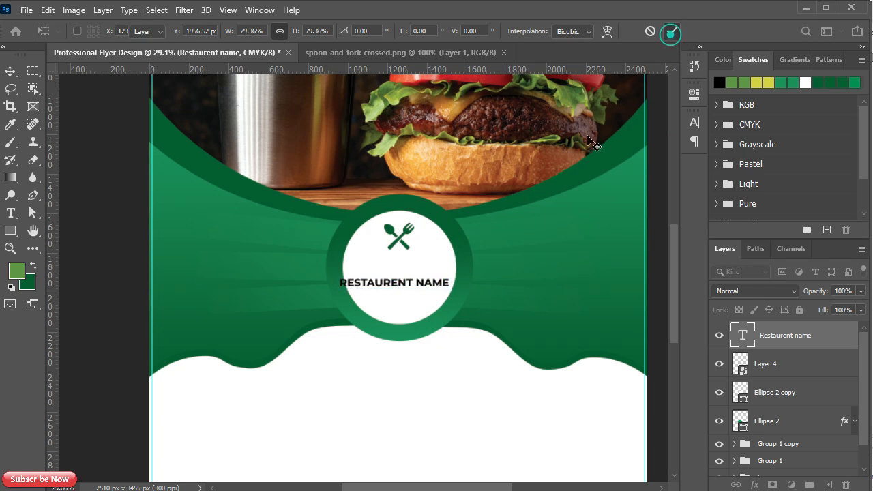
Break the restaurant name onto two lines, center-align them and position the text centrally in the white circle.
double_click(415, 281)
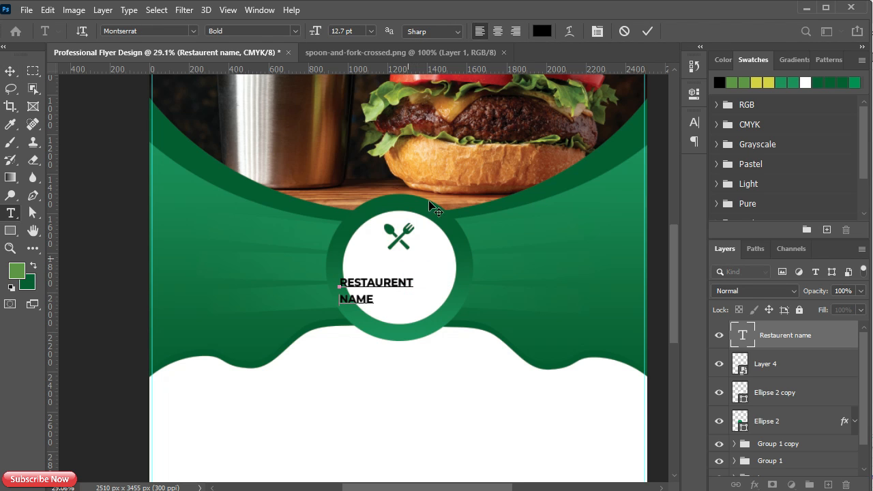
left_click(648, 31)
left_click_drag(360, 299, 392, 290)
double_click(382, 288)
left_click(498, 30)
key("ctrl+Return")
Draw a brush-stroke ring custom shape about 360 px wide inside the white circle, directly above that circle's layer.
scroll(395, 286, "up", 3)
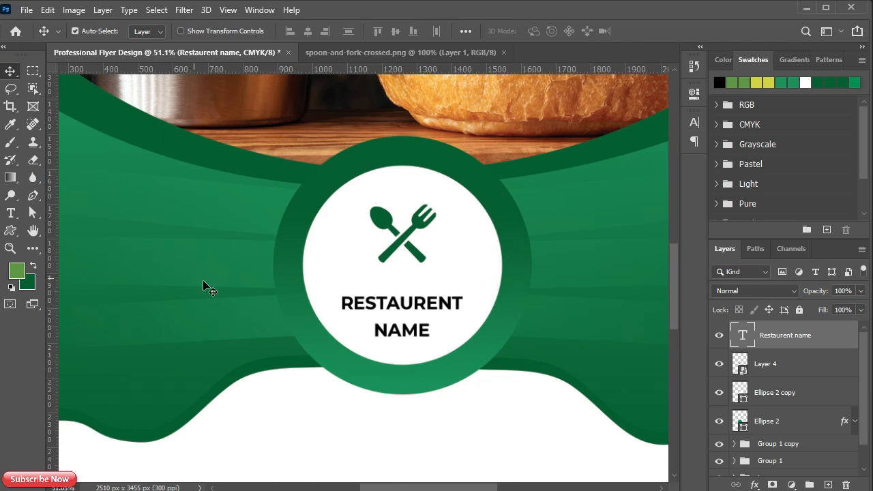
left_click(787, 369)
key("p")
left_click(747, 395)
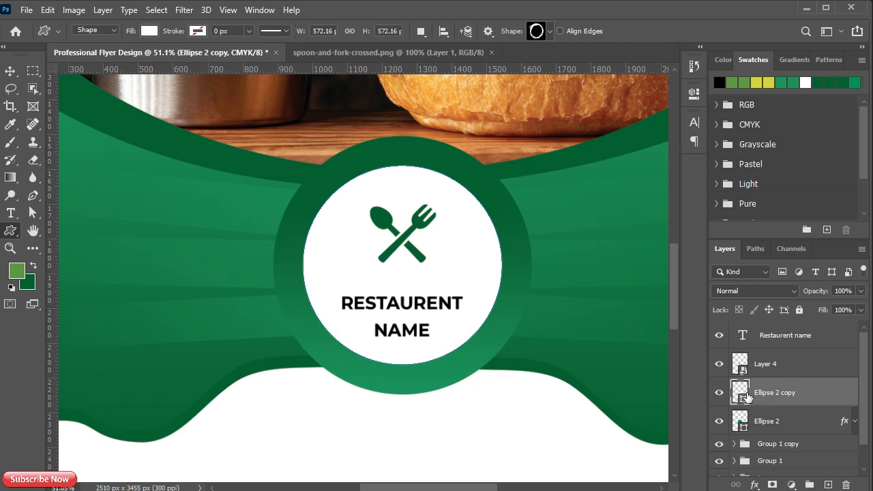
mouse_move(346, 195)
left_mouse_down()
mouse_move(476, 293)
mouse_move(496, 325)
mouse_move(472, 322)
left_mouse_up()
Fill the brush-stroke ring with green #168751 sampled from the flyer's green background.
double_click(740, 393)
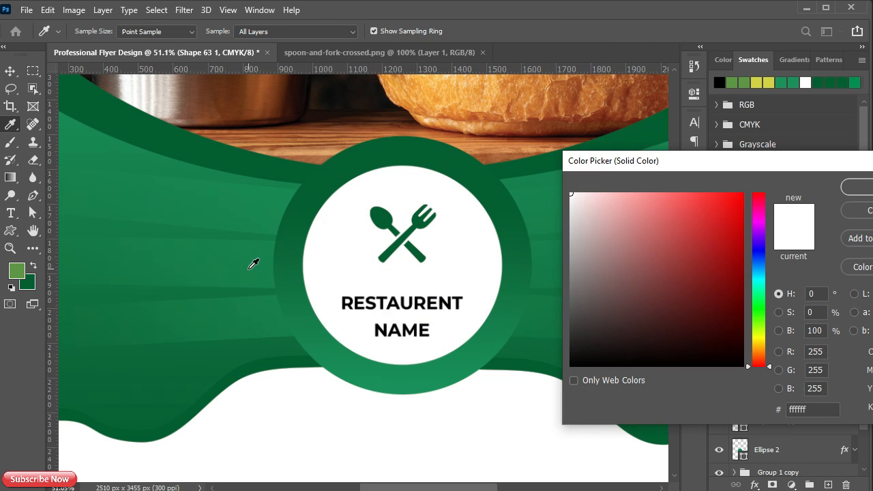
left_click(249, 265)
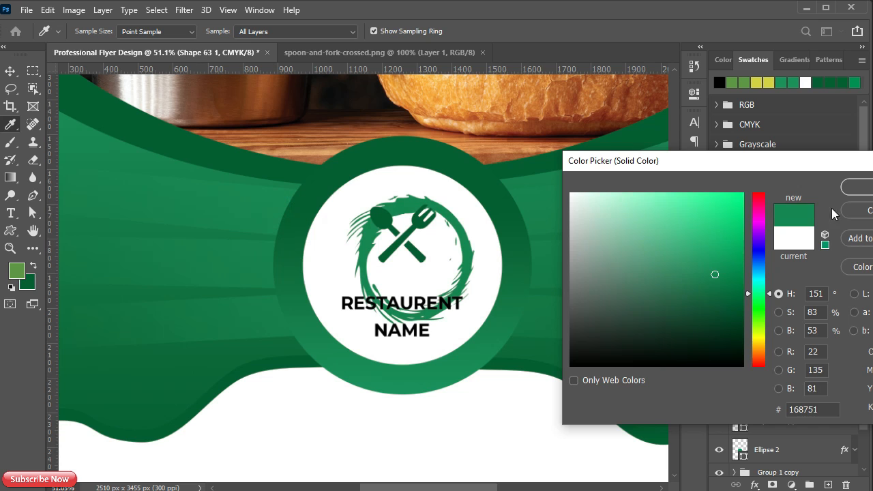
left_click(856, 187)
key("v")
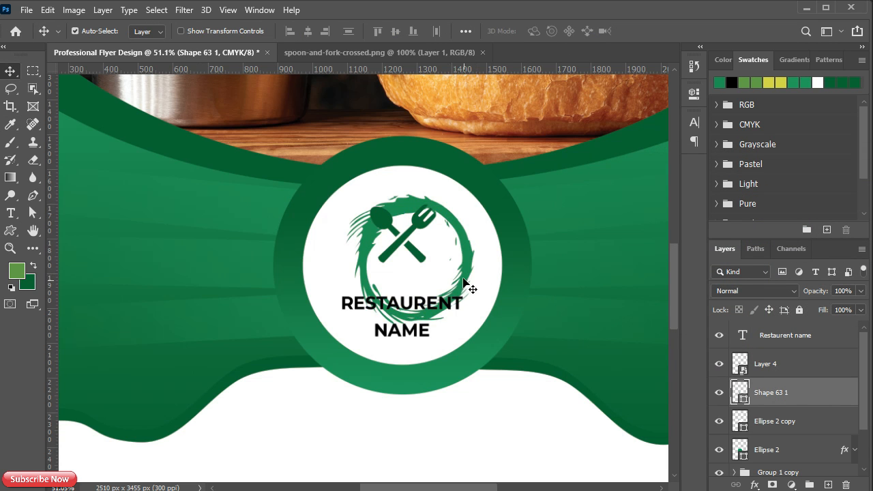
Fit the brush ring around the cutlery icon, scaling it to 94.59% and rotating it -15.57°.
left_click_drag(464, 279, 455, 256)
key("ctrl+t")
left_click_drag(466, 302, 449, 286)
left_click_drag(376, 259, 384, 265)
mouse_move(455, 294)
left_mouse_down()
mouse_move(461, 299)
mouse_move(418, 279)
left_mouse_up()
mouse_move(471, 171)
left_mouse_down()
mouse_move(452, 154)
mouse_move(444, 161)
left_mouse_up()
left_click(639, 31)
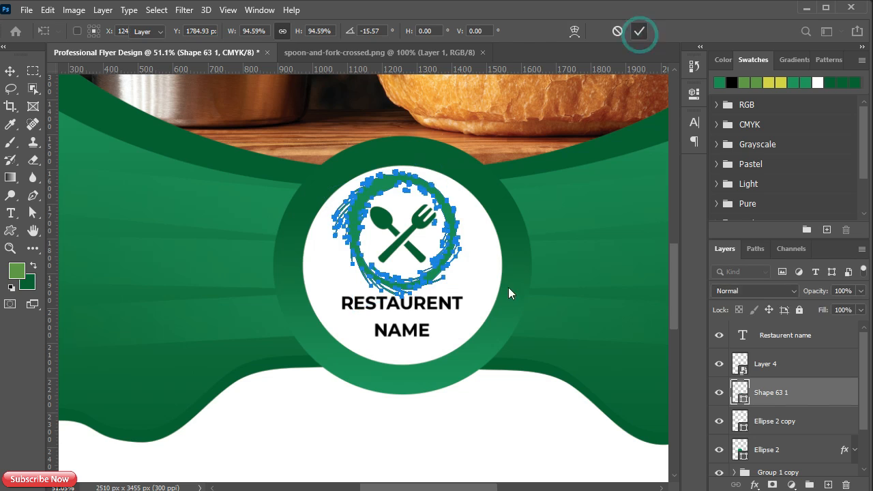
Move the two-line restaurant name down 30 px, clear of the brush ring.
left_click(415, 333)
key("shift+Down")
key("shift+Down")
key("shift+Down")
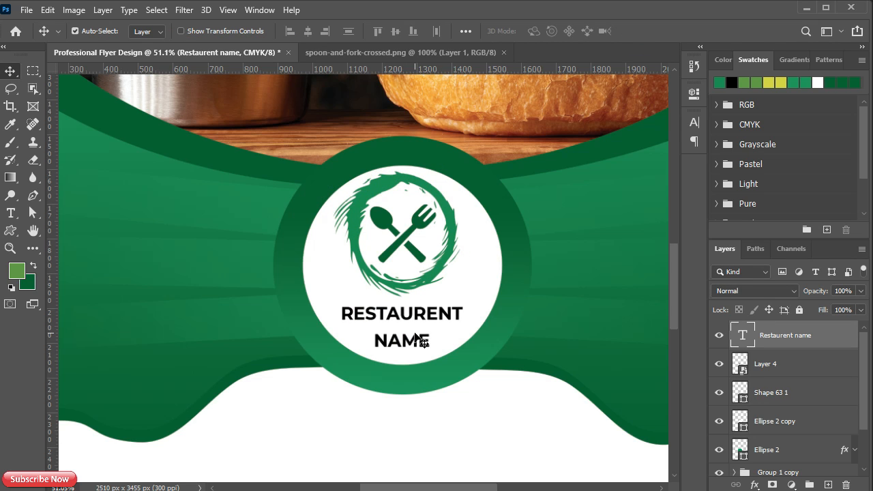
Try grouping only the badge's text, icon, ring and circle layers under the name "name".
scroll(777, 363, "down", 2)
left_click(787, 395, "shift")
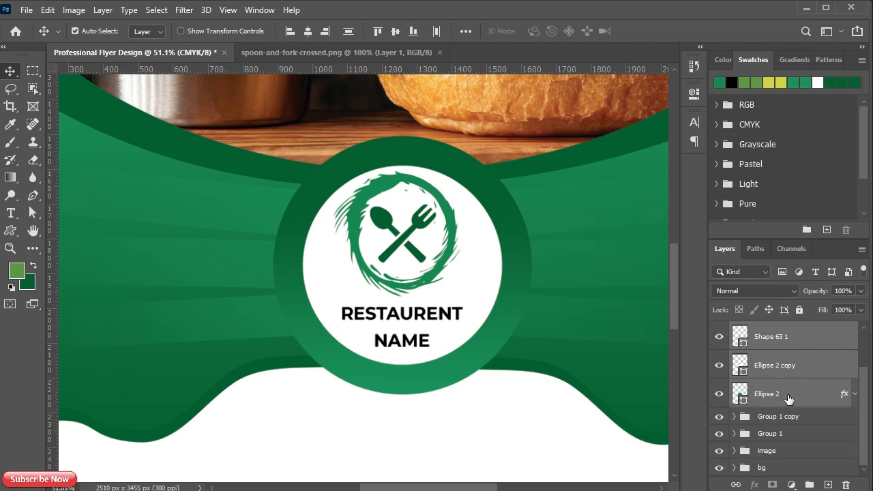
key("ctrl+g")
double_click(770, 330)
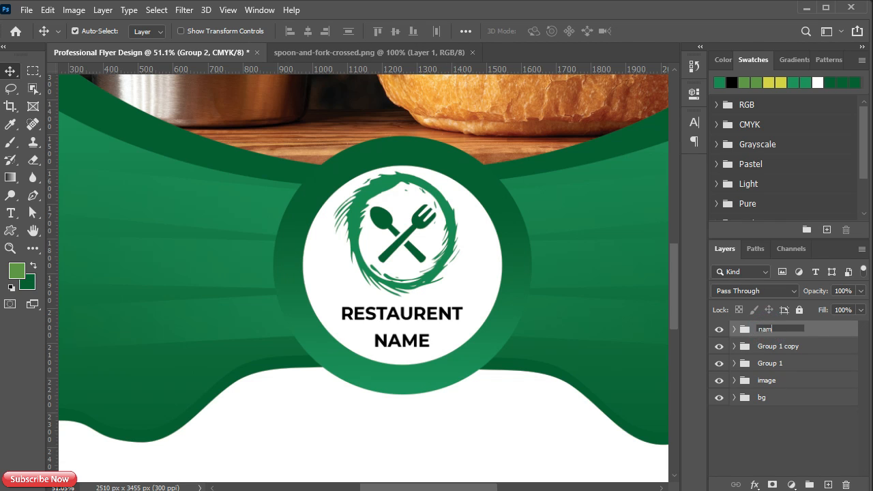
type("name")
key("Return")
key("ctrl+z")
key("ctrl+z")
Group the badge layers together with both ray groups into one group named "name".
scroll(798, 362, "down", 2)
left_click(781, 435, "shift")
key("ctrl+g")
left_click(808, 328)
Create a placeholder paragraph text box about 770 × 300 px on the green band left of the badge.
scroll(489, 311, "down", 5)
left_click_drag(462, 413, 431, 291)
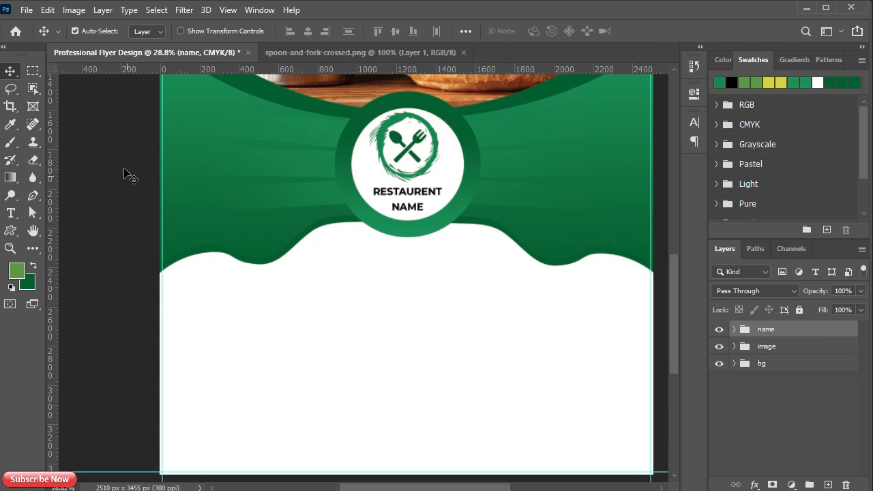
scroll(124, 173, "up", 1)
key("t")
left_click_drag(196, 137, 344, 215)
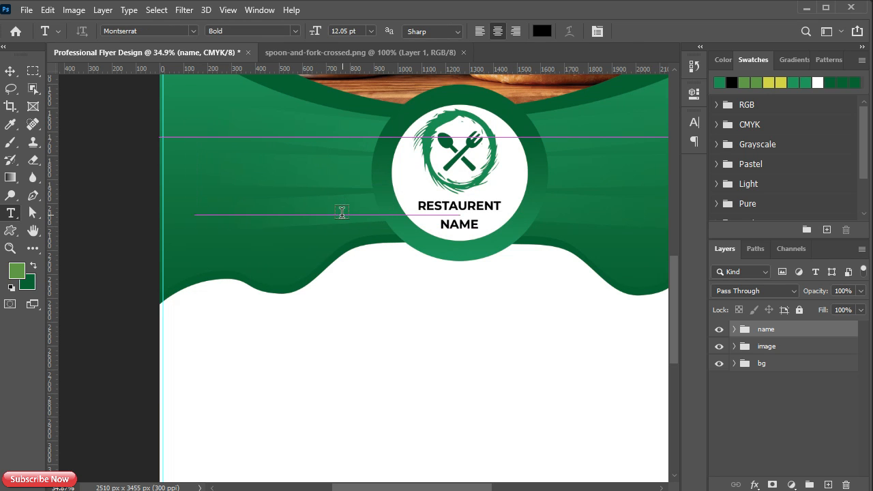
Set the placeholder paragraph to 12 pt Montserrat Medium.
left_click(694, 123)
left_click(597, 159)
left_click(573, 239)
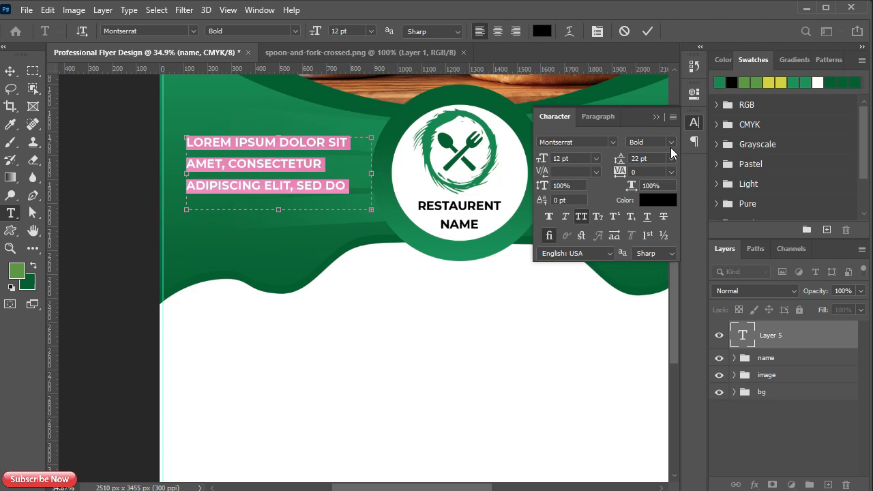
left_click(671, 142)
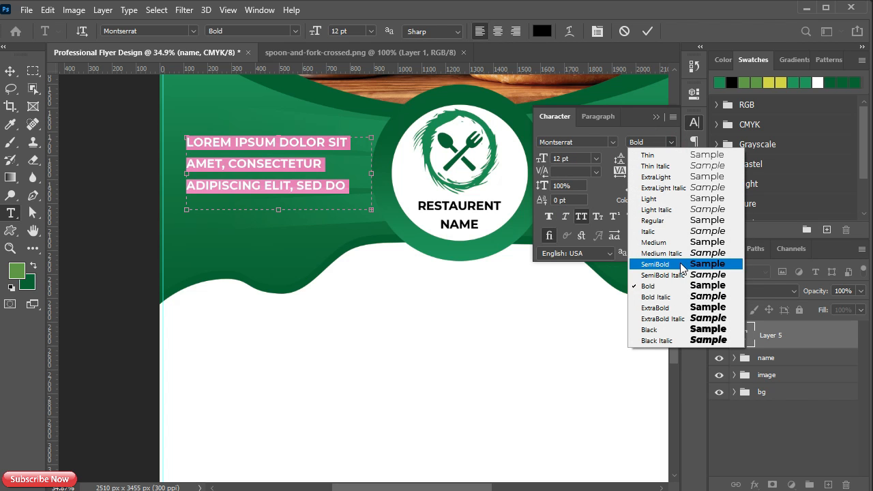
left_click(668, 220)
left_click(661, 142)
left_click(676, 230)
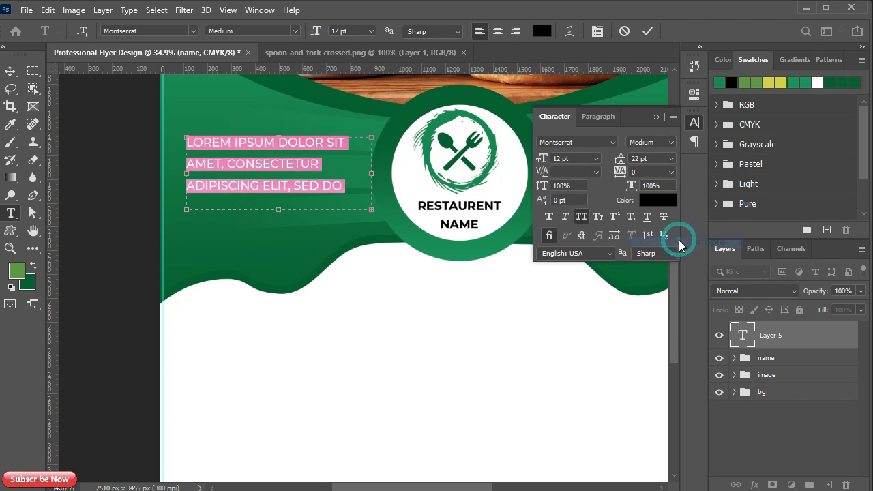
Set the placeholder paragraph's first line to the SemiBold weight.
left_click_drag(348, 143, 202, 145)
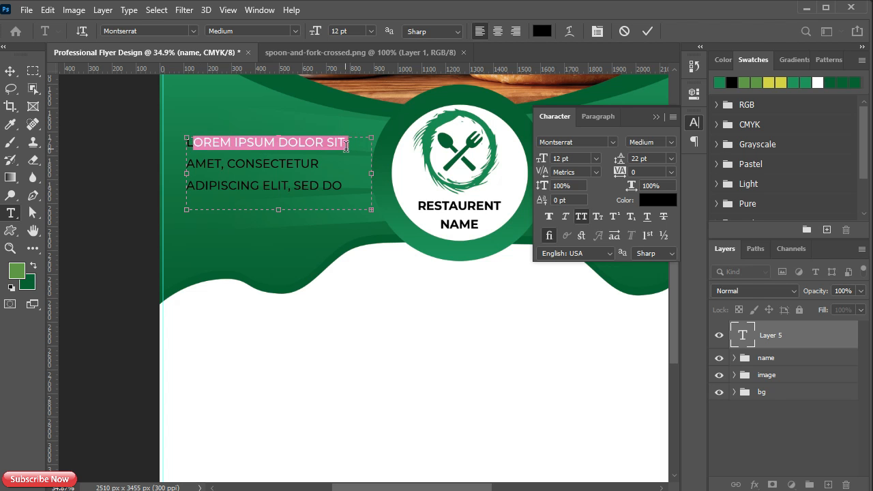
left_click(672, 142)
left_click(678, 265)
left_click(671, 142)
left_click(675, 284)
left_click(673, 140)
left_click(691, 265)
left_click(657, 200)
left_click(782, 93)
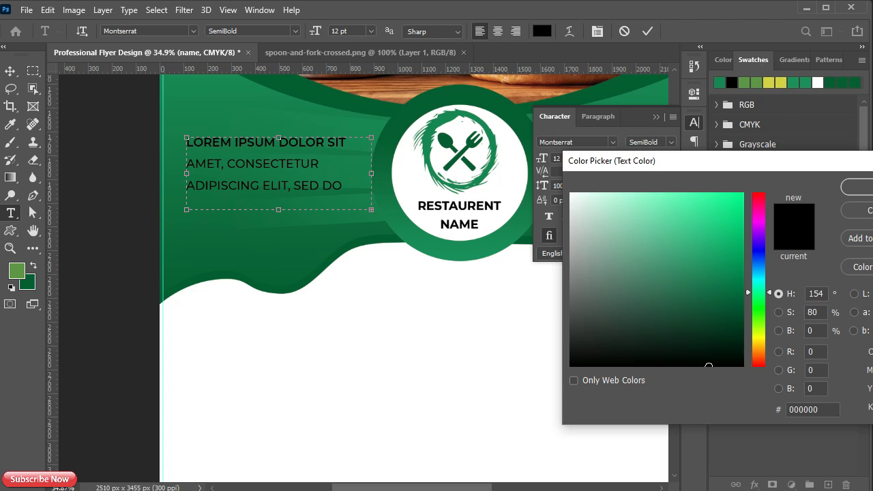
left_click(857, 187)
left_click(648, 31)
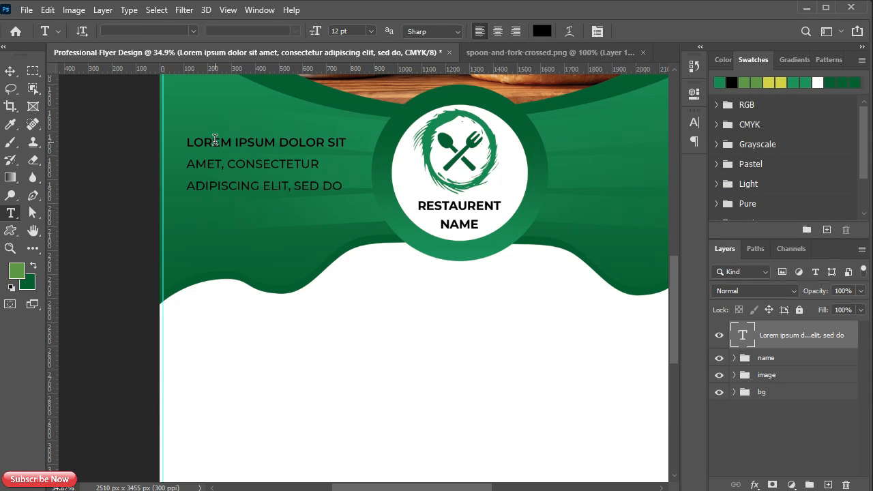
Colour the paragraph's first line yellow, #d3d13c.
left_click_drag(357, 141, 174, 139)
left_click(658, 201)
double_click(821, 411)
type("d3d13c")
left_click(861, 191)
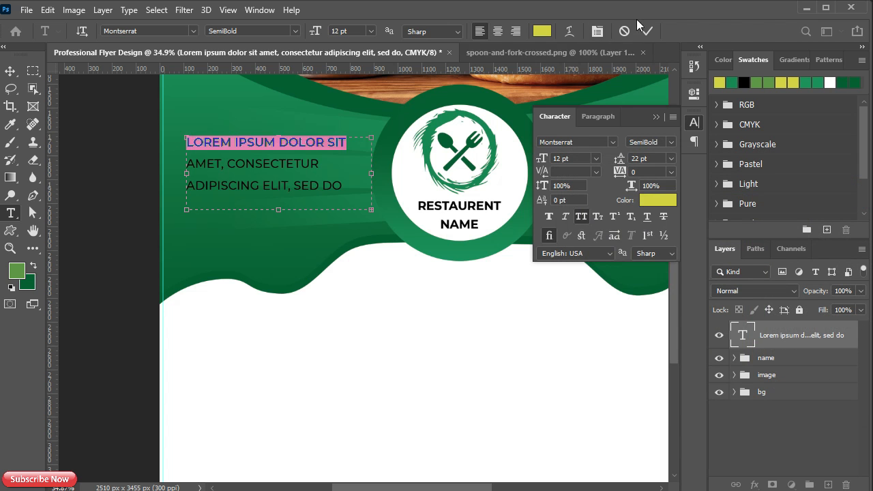
left_click(646, 31)
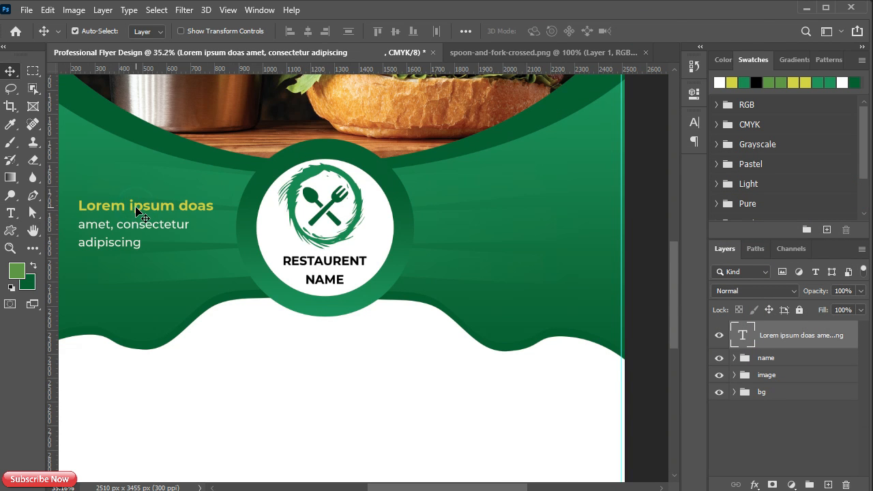
Duplicate the paragraph to the right of the badge at the same height and clear the copy's third line.
left_click_drag(147, 212, 499, 212)
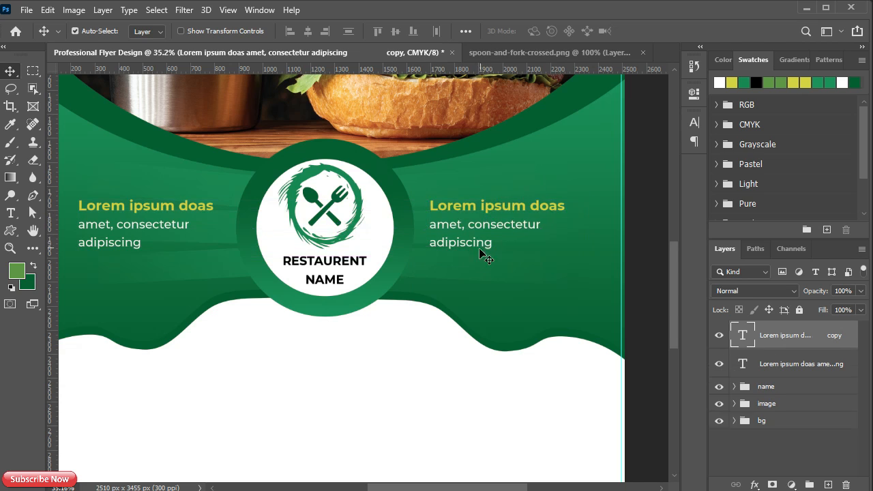
double_click(492, 243)
left_click_drag(492, 243, 431, 244)
type("aliqua. Quis ipsum")
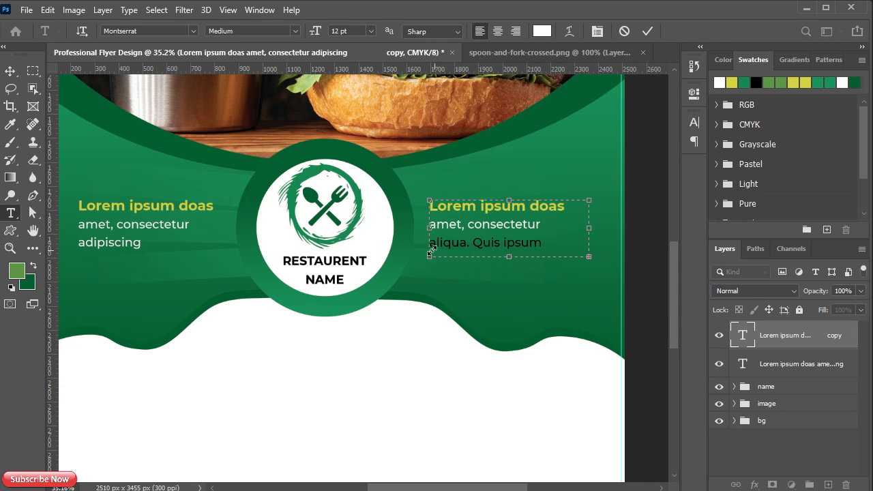
key("Return")
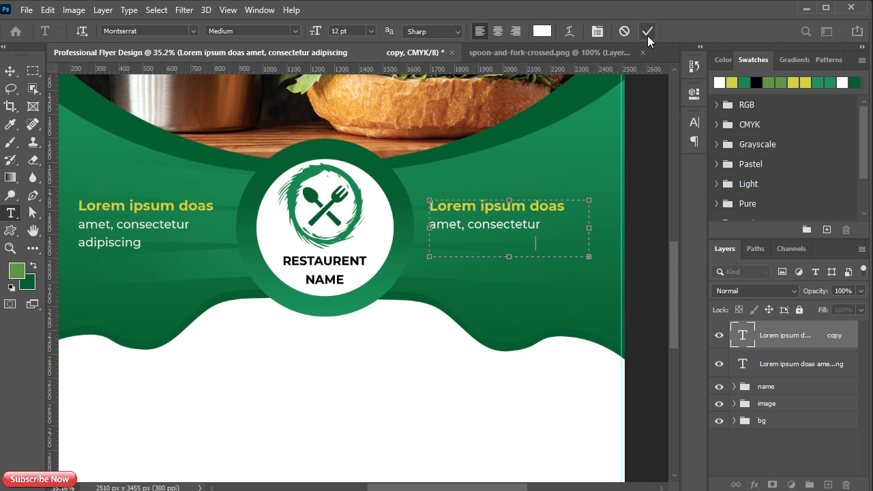
Change the first line of the right-hand paragraph to white, #ffffff.
left_click_drag(562, 208, 430, 206)
left_click(542, 30)
left_click(572, 193)
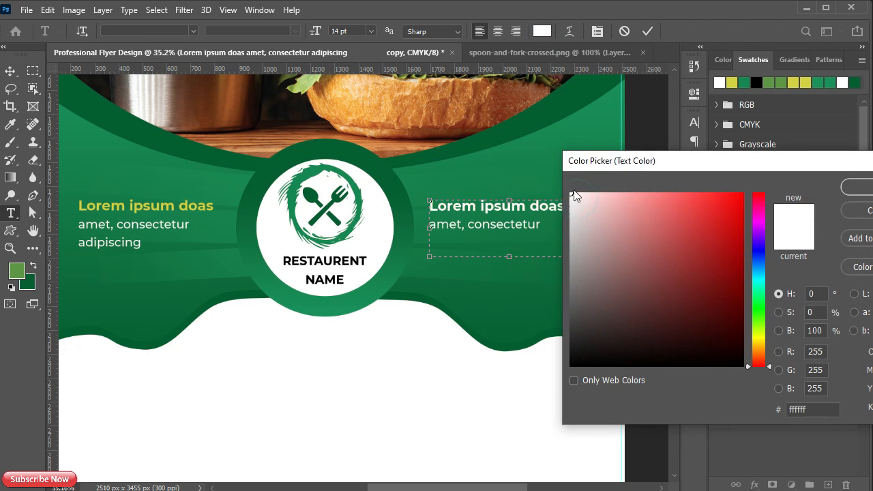
left_click(860, 196)
key("ctrl+Return")
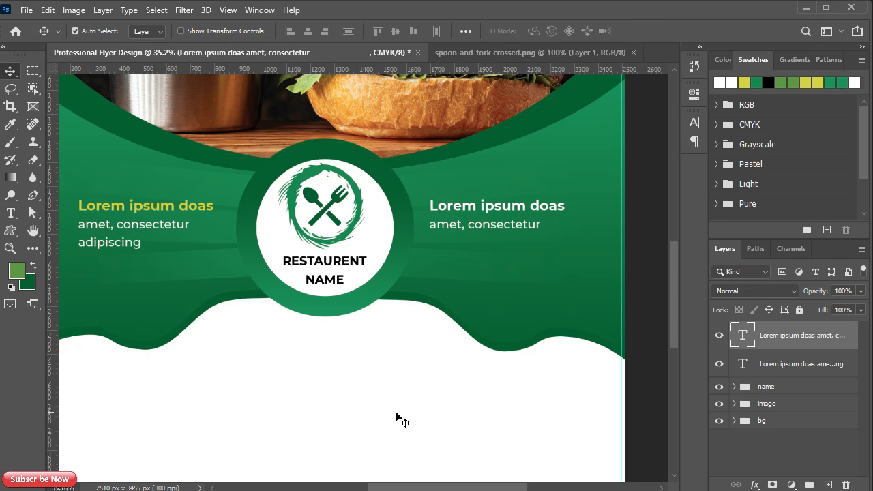
Start a text line in the white area below the badge, set to Bold at 36 pt.
key("t")
left_click(392, 388)
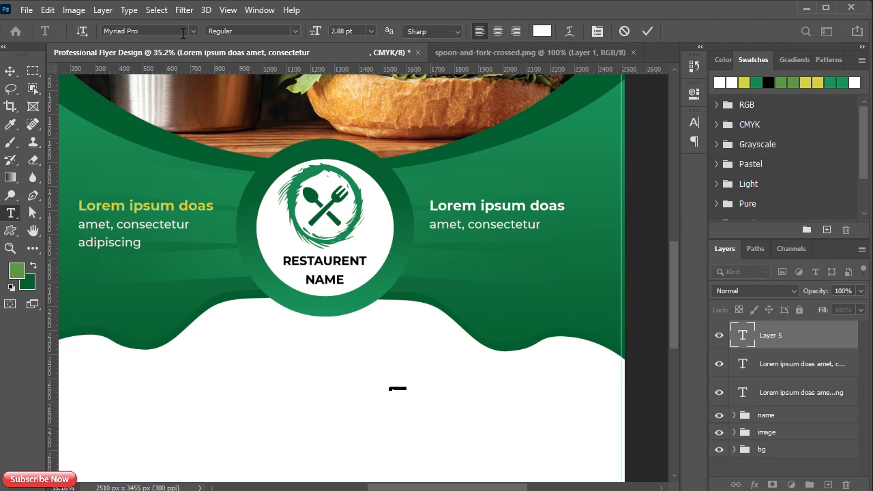
left_click(254, 32)
left_click(232, 78)
left_click(370, 31)
left_click(351, 201)
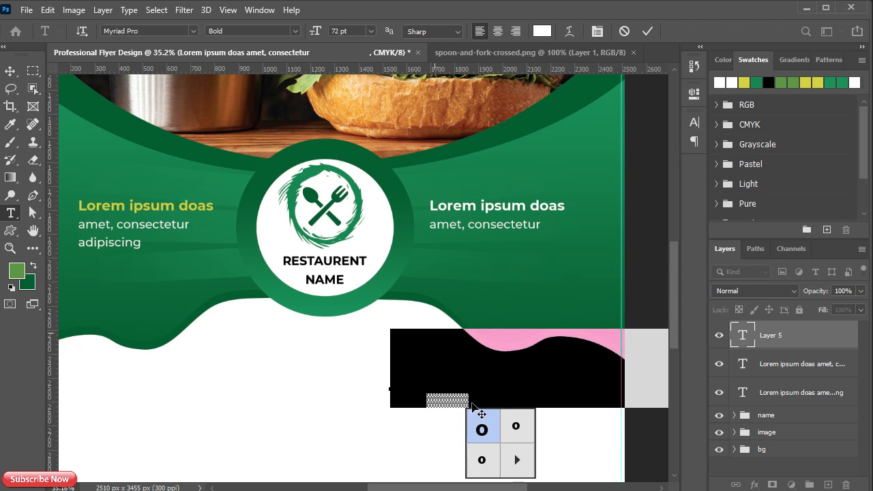
left_click(695, 123)
left_click(596, 158)
left_click(580, 256)
left_click(596, 158)
left_click(580, 299)
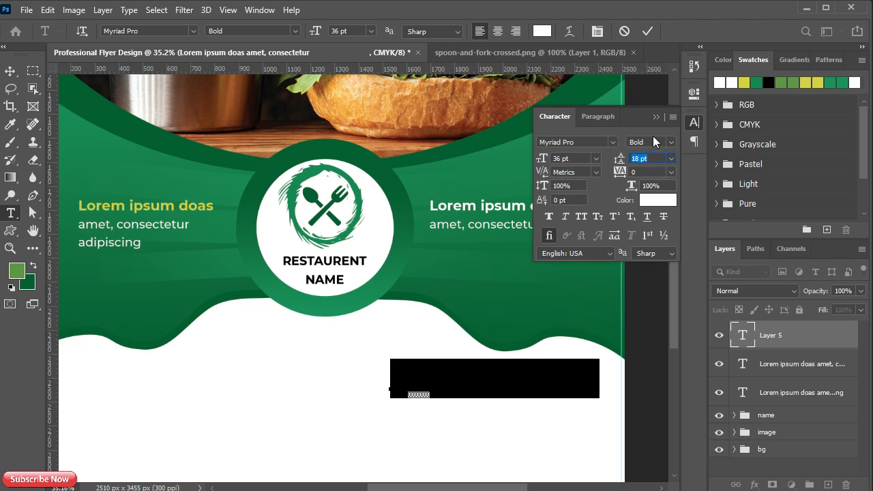
left_click(656, 118)
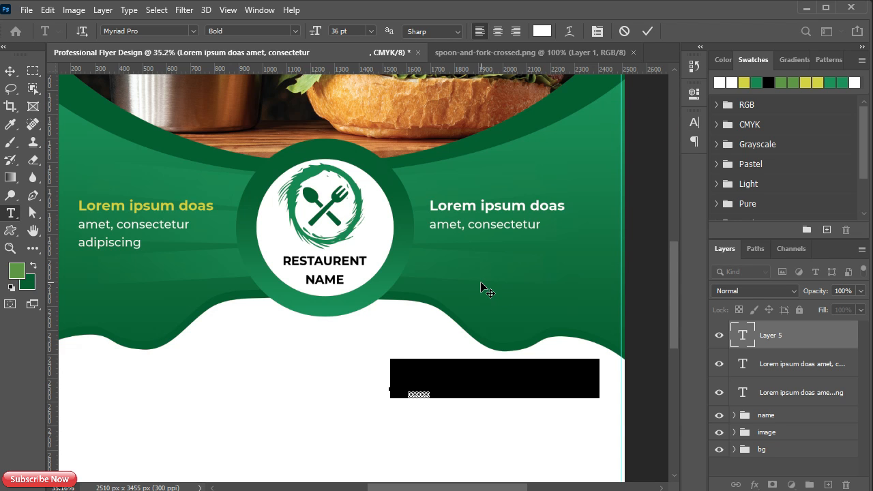
Set the text colour to black and enter "off 20%".
left_click(542, 31)
left_click(586, 361)
key("Return")
type("20%")
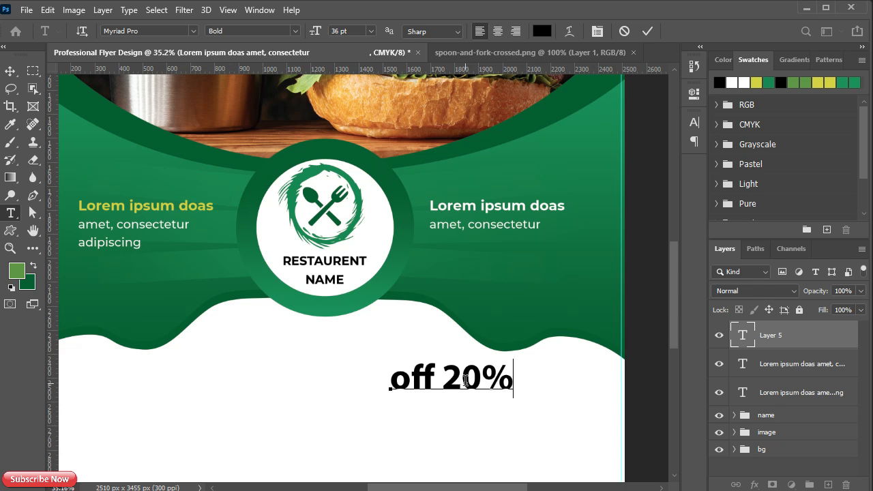
left_click(648, 32)
Format the "off 20%" text as all caps and colour it the same yellow as the accent text.
left_click(694, 123)
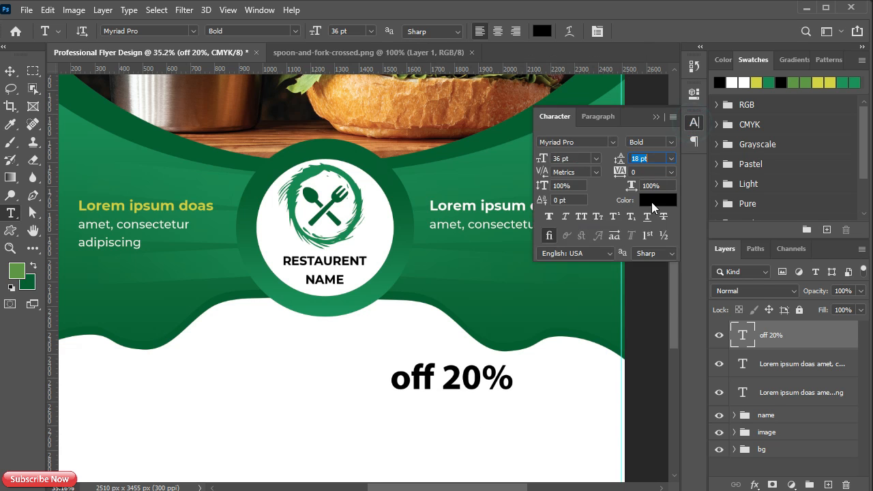
left_click(581, 217)
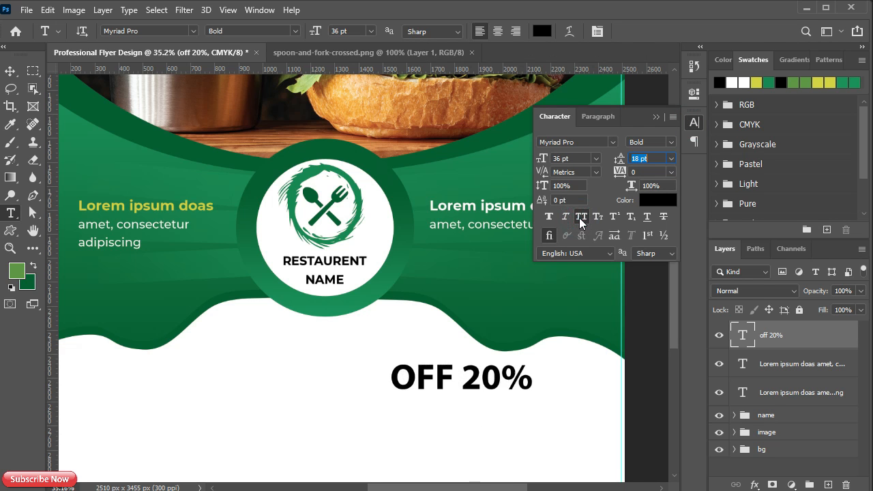
left_click(656, 200)
left_click(756, 82)
left_click(858, 188)
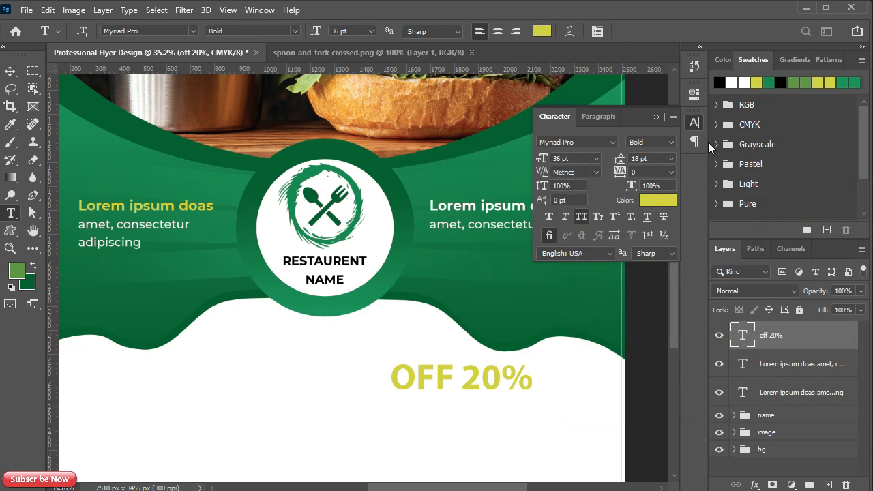
Position the discount text directly beneath the paragraph to the right of the badge, aligned with its starting edge.
left_click(694, 123)
key("v")
scroll(573, 303, "up", 2)
left_click_drag(444, 410, 491, 251)
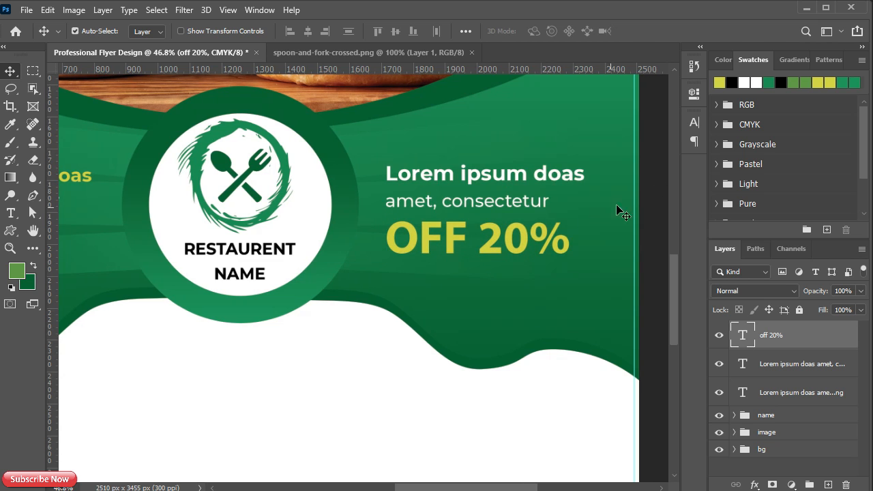
Change the discount text's font to Montserrat ExtraBold.
left_click(694, 123)
type("mont")
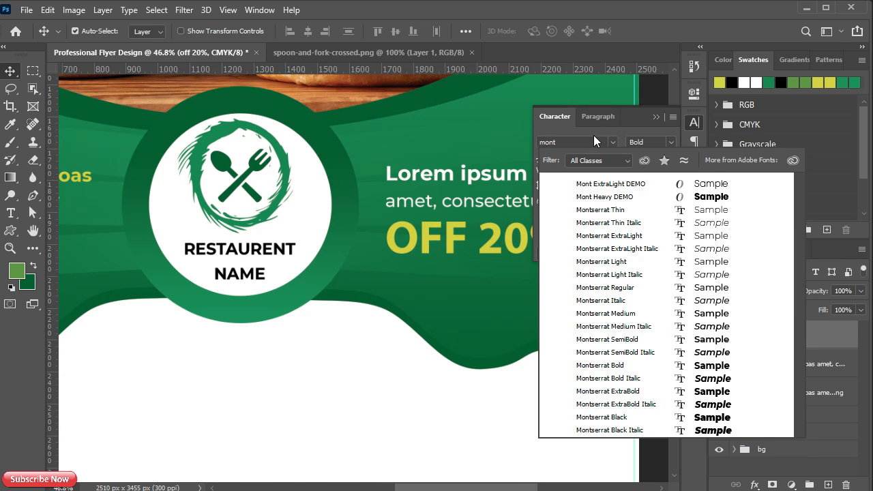
left_click(607, 391)
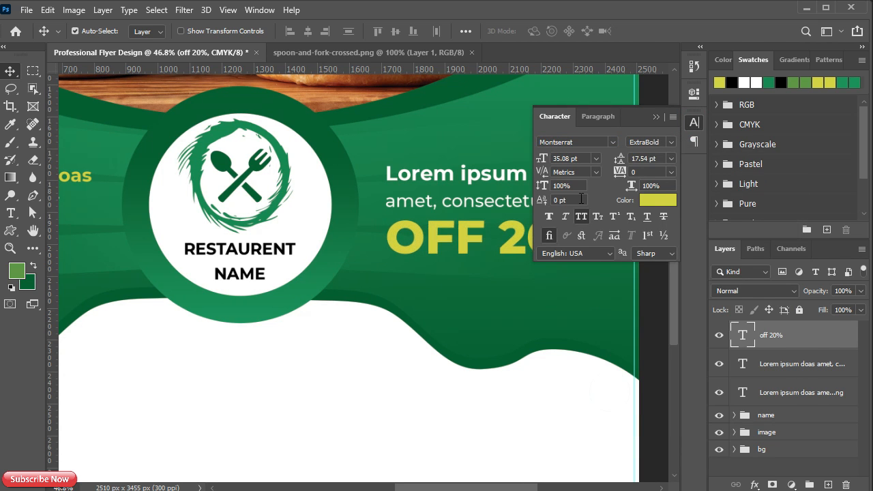
Set only the percent sign of the discount text to the Medium weight.
left_click(580, 236)
double_click(580, 236)
left_click_drag(557, 246, 623, 225)
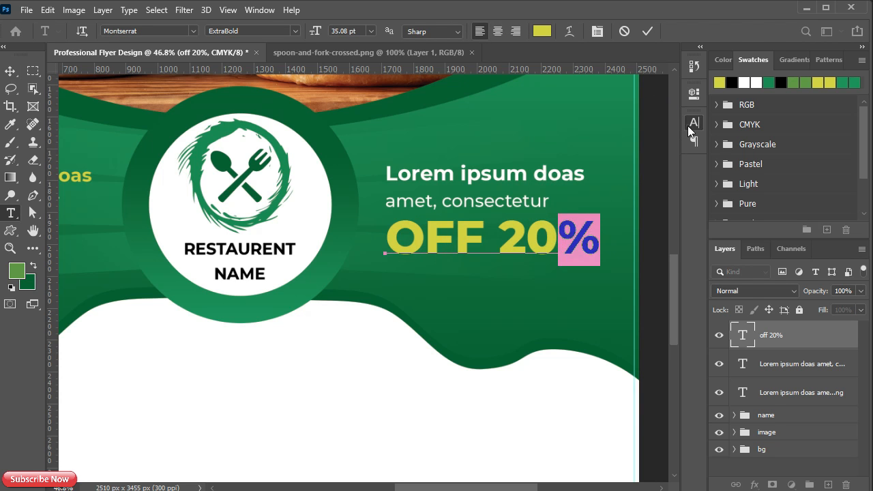
left_click(691, 125)
left_click(673, 142)
left_click(663, 243)
left_click(657, 116)
left_click(647, 31)
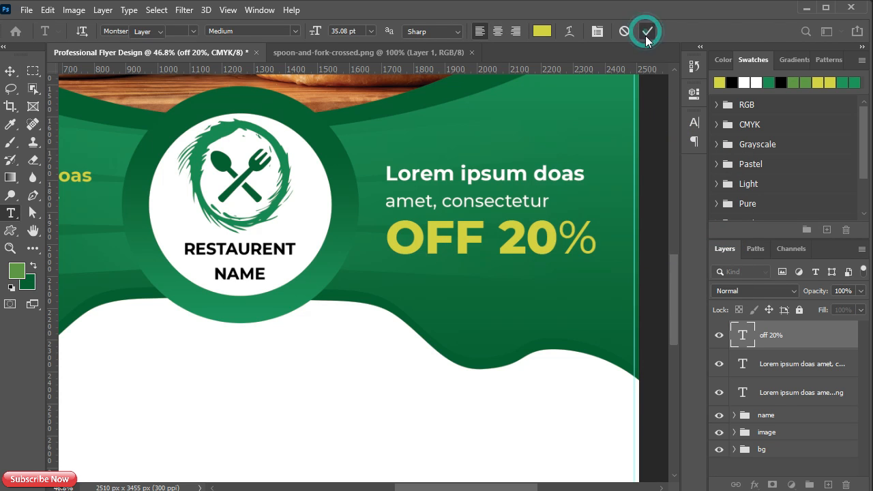
Group the discount text with the two paragraph layers and name the group Discount.
key("v")
left_click(782, 399, "shift")
key("ctrl+g")
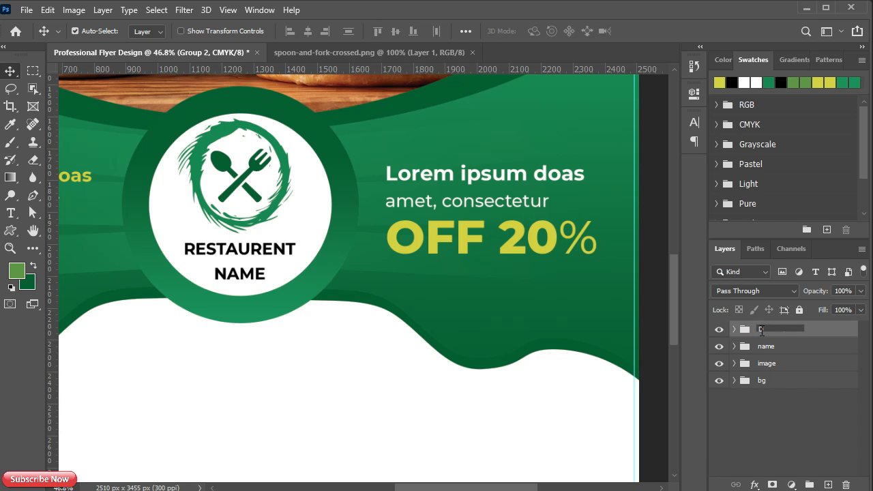
key("Return")
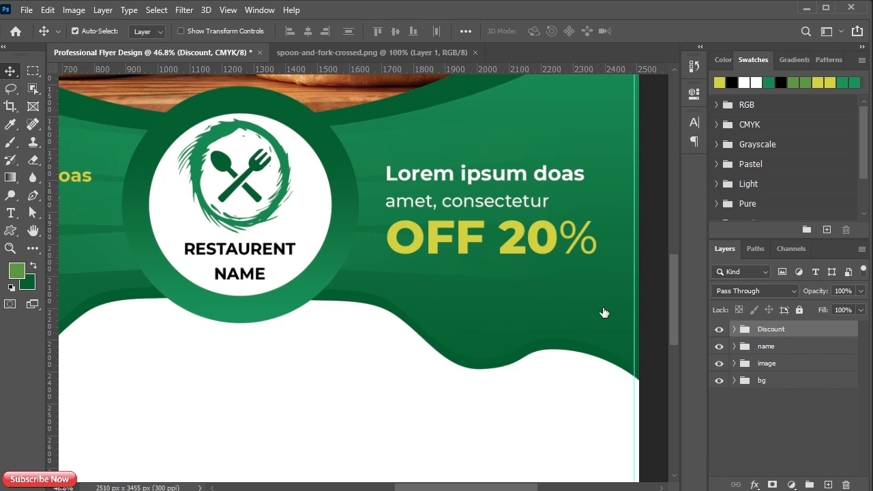
scroll(434, 225, "down", 3)
scroll(367, 337, "left", 2)
scroll(307, 314, "down", 1)
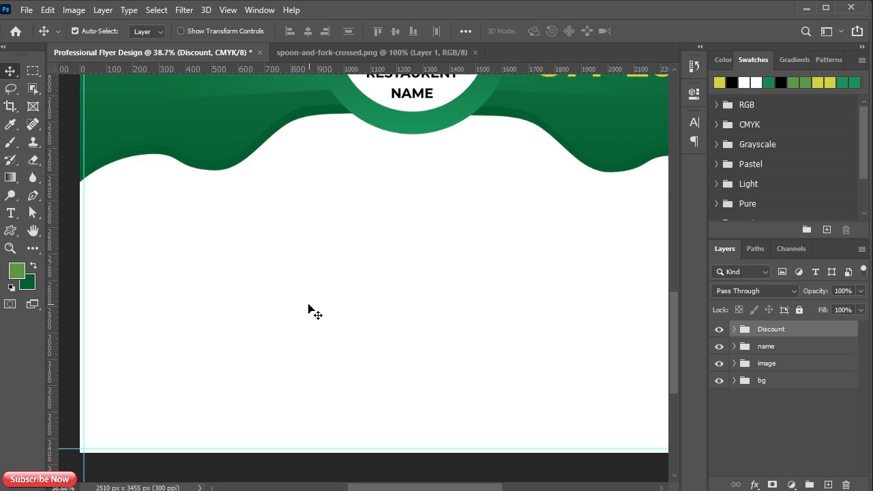
key("u")
left_click_drag(225, 289, 260, 318)
key("ctrl+z")
Create a 538 by 538 px circle and place it in the white area below the left drip.
left_click(10, 71)
left_click(11, 231)
left_click(362, 308)
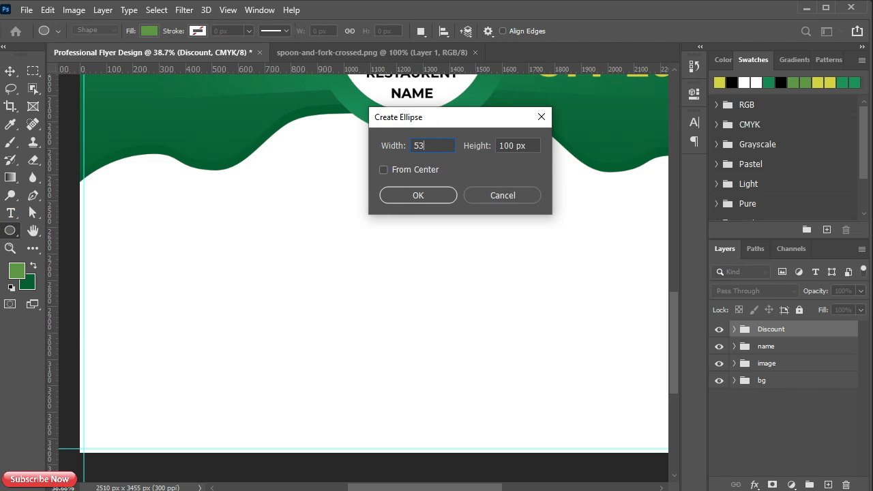
left_click(534, 145)
type("8")
left_click(418, 195)
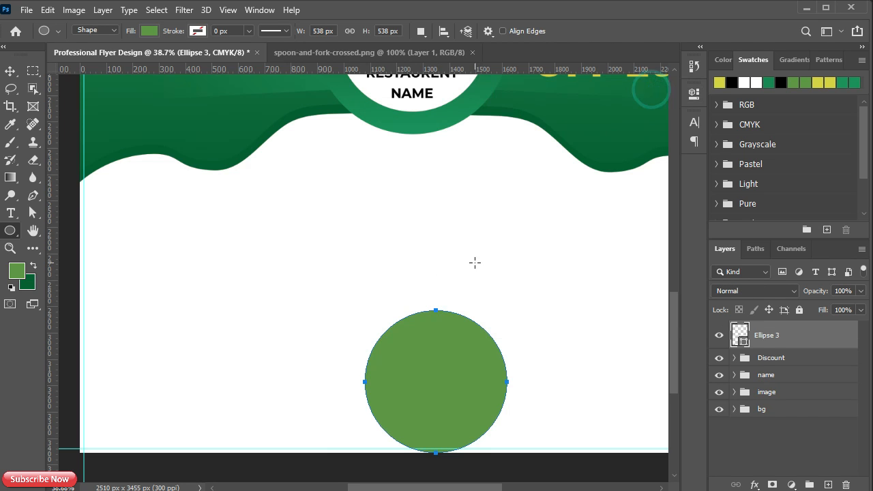
key("v")
left_click_drag(439, 390, 236, 304)
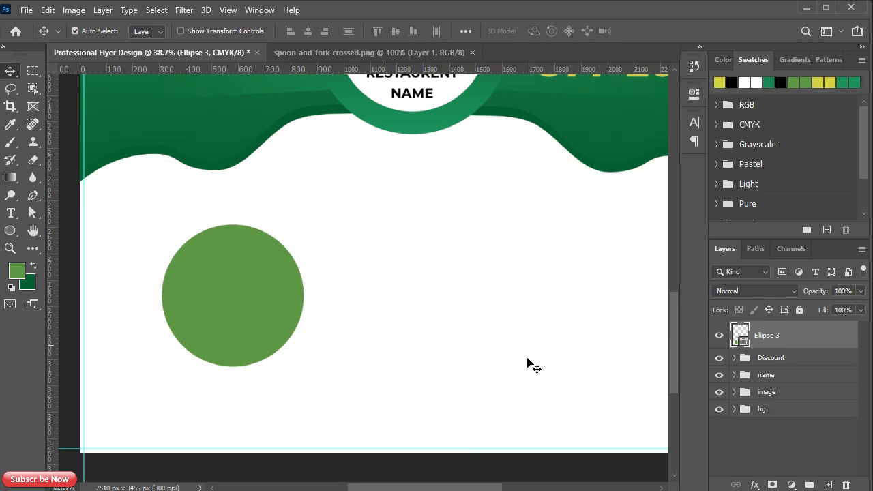
Apply a linear light-to-dark green Gradient Overlay to the circle, at 90° and 70% scale.
double_click(790, 341)
left_click(422, 356)
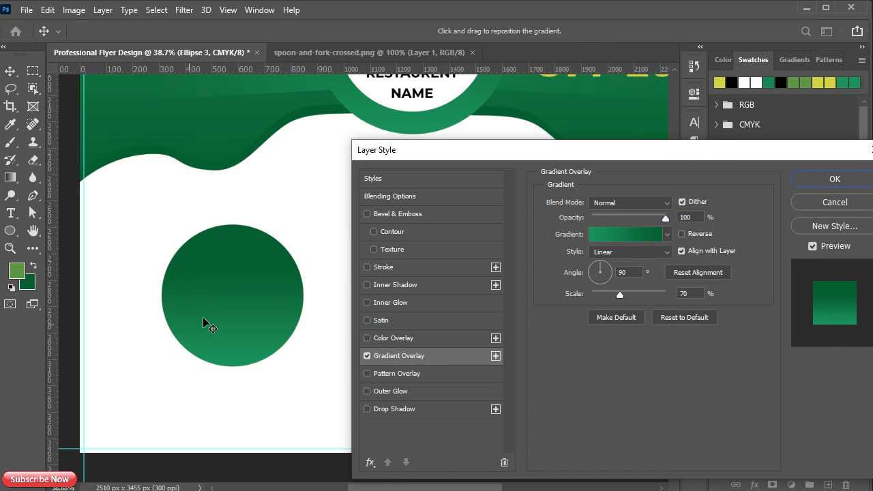
left_click(835, 179)
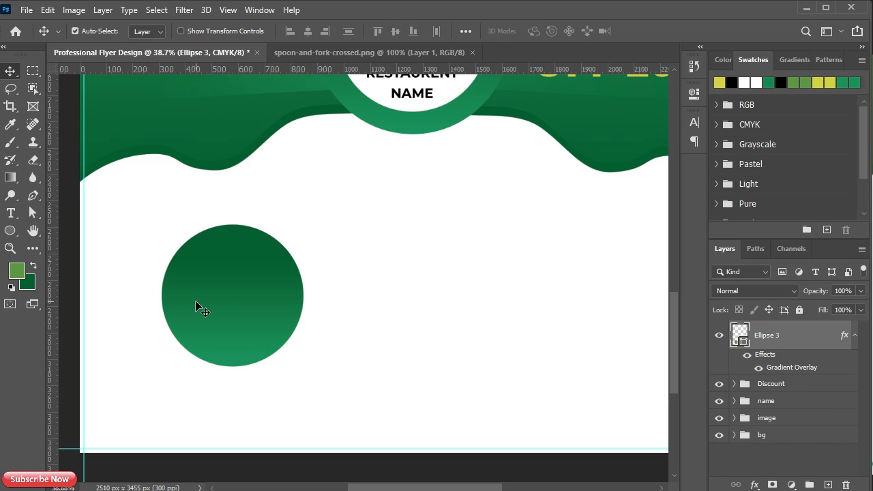
Create a second circle of 500 by 500 px beside the green one and fill it with white.
left_click(10, 231)
left_click(394, 241)
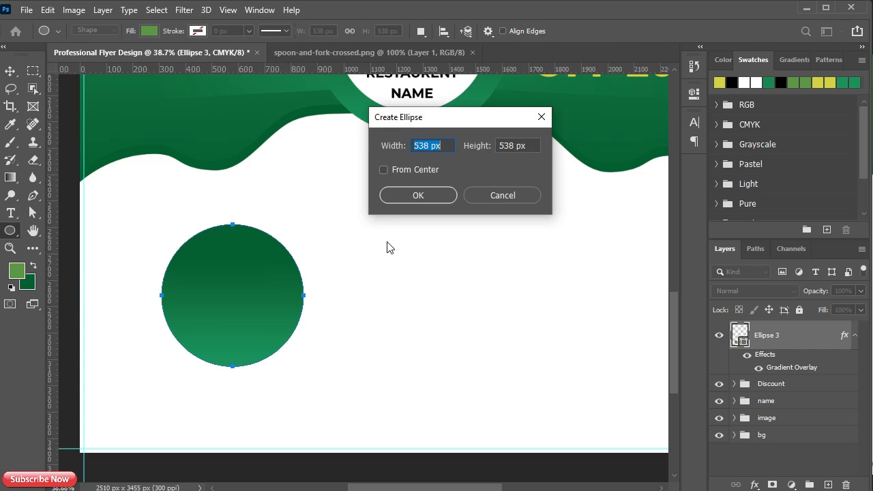
type("500")
key("Tab")
type("500")
left_click(436, 195)
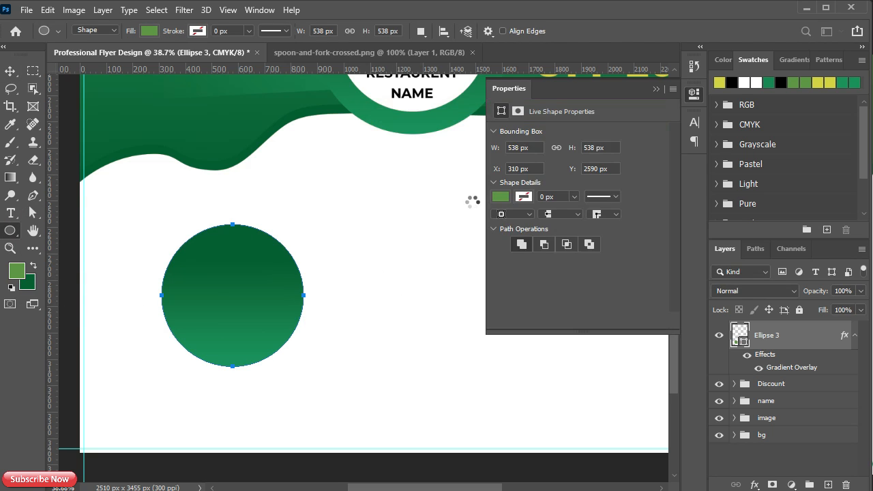
left_click(501, 197)
left_click(503, 269)
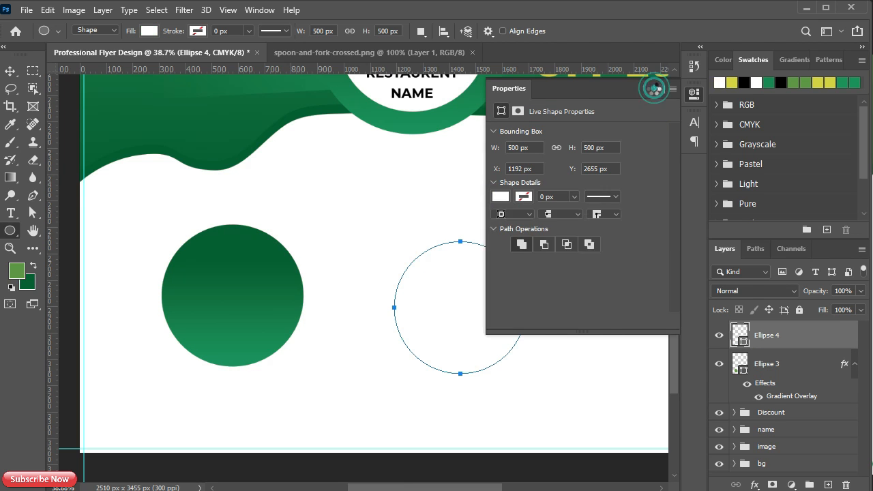
left_click(656, 89)
Centre the white circle horizontally and vertically on the green gradient circle.
left_click(735, 373, "ctrl")
key("v")
left_click(307, 30)
left_click(395, 31)
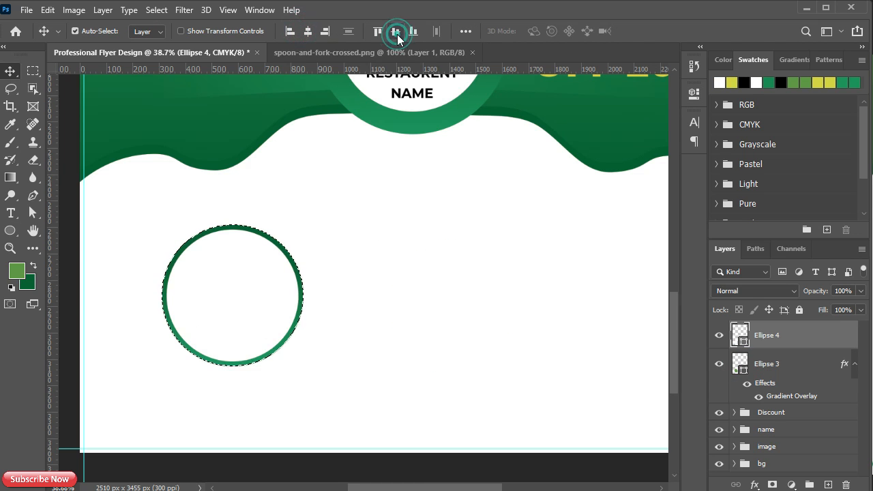
key("ctrl+d")
Scale the white circle down to about 97% and recentre it on the gradient circle.
key("ctrl+t")
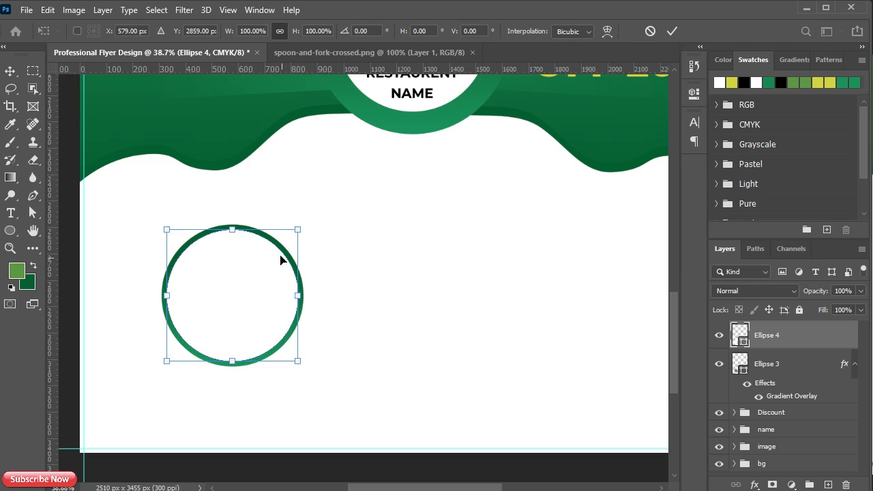
left_click_drag(300, 225, 297, 229)
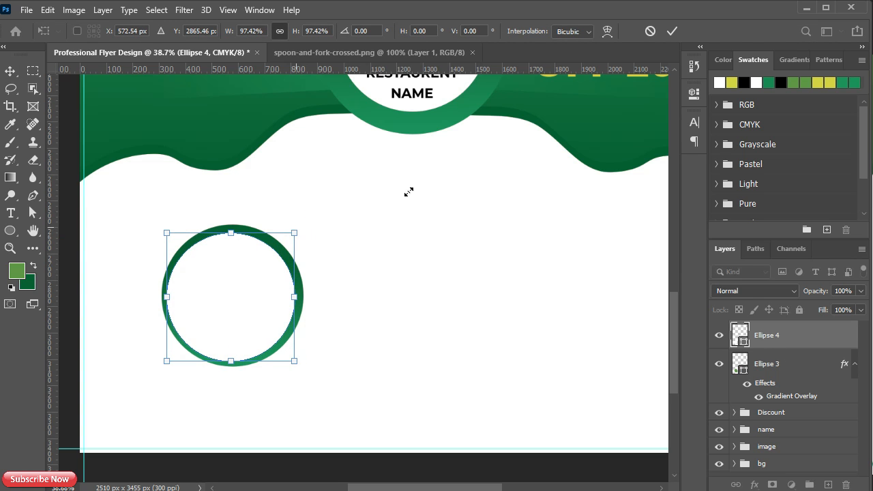
left_click(673, 31)
key("ctrl+shift+d")
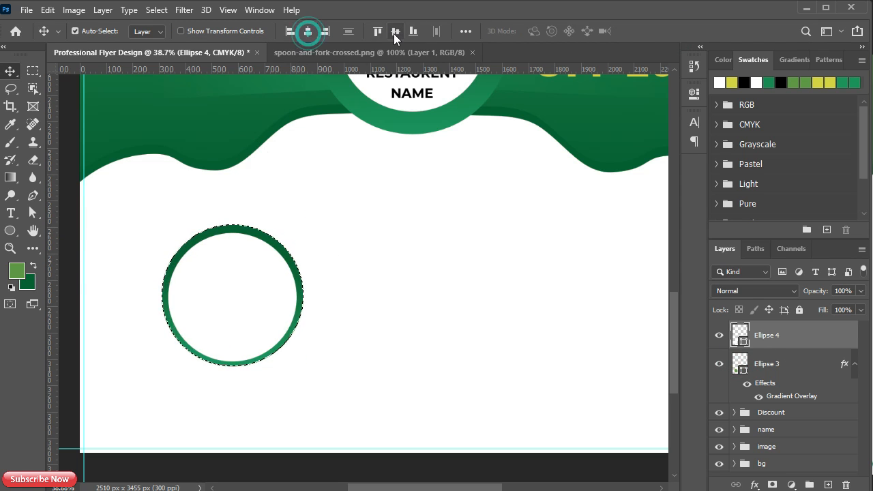
key("ctrl+d")
Duplicate the gradient circle and clear the layer style from the lower original.
left_click(778, 365)
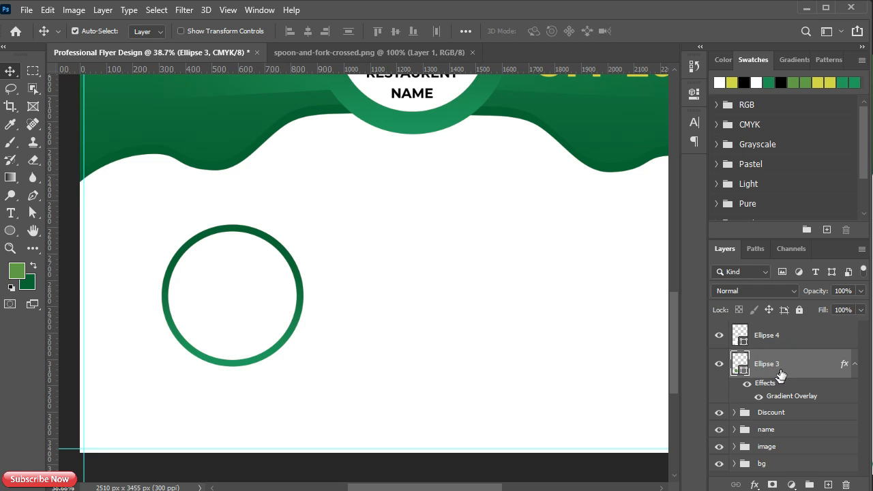
key("ctrl+j")
right_click(798, 425)
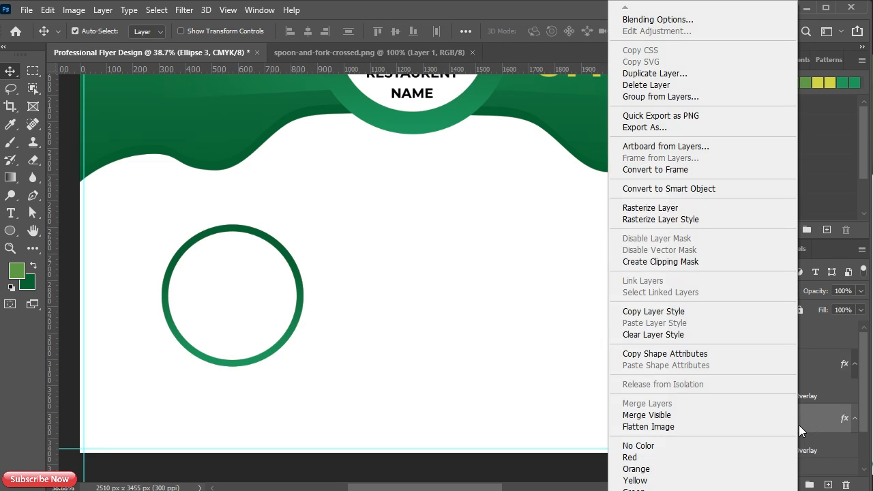
left_click(683, 335)
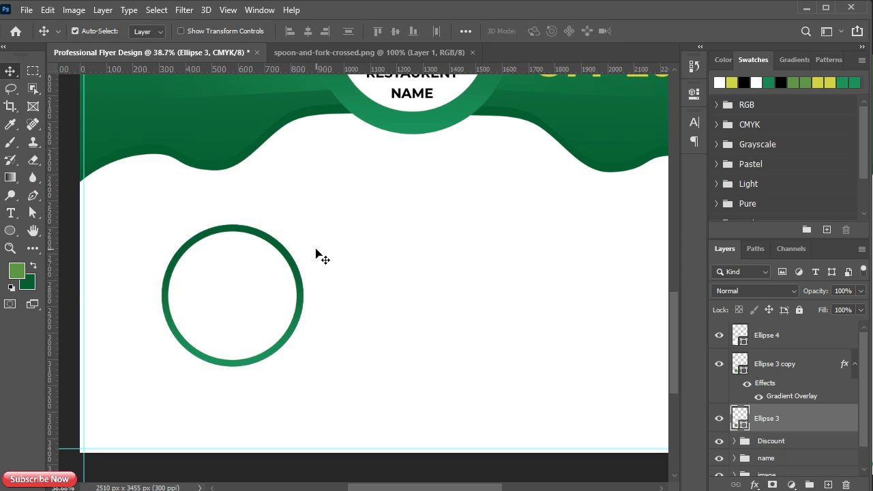
Enlarge the lower plain green circle to about 575 px and centre it behind the gradient circle.
key("ctrl+t")
left_click_drag(302, 224, 314, 211)
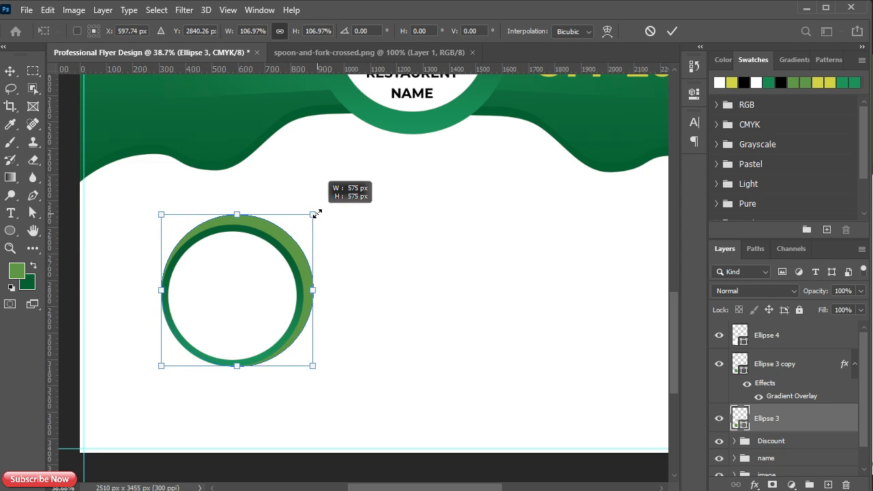
left_click(672, 31)
left_click(741, 371, "ctrl")
left_click(308, 31)
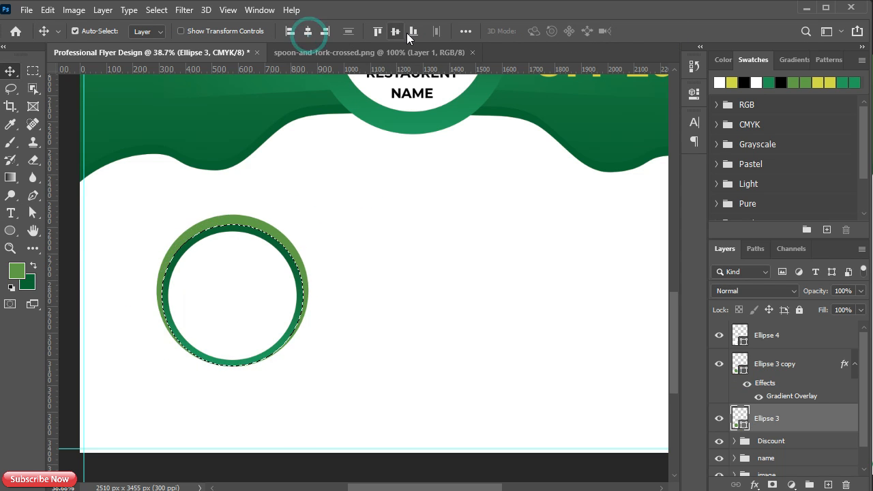
left_click(395, 32)
key("ctrl+d")
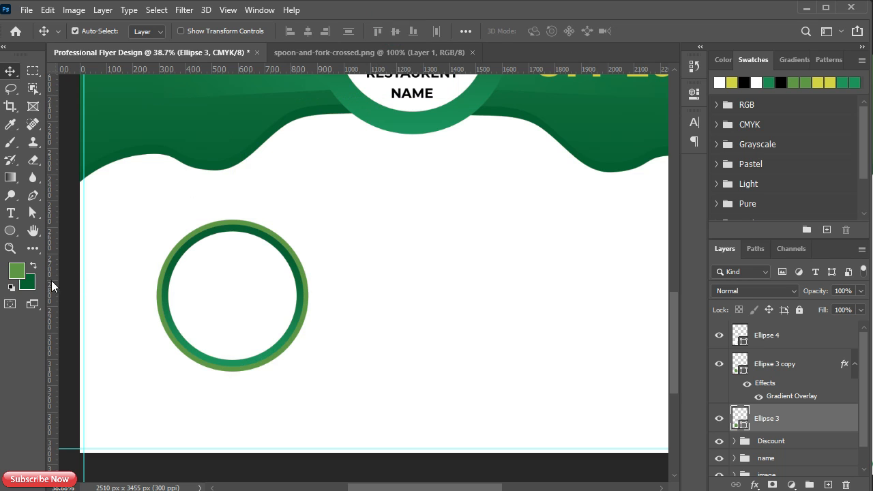
Remove the outer circle's fill and give it a dotted green stroke about 4.68 px wide.
left_click(10, 230)
left_click(149, 30)
left_click(69, 56)
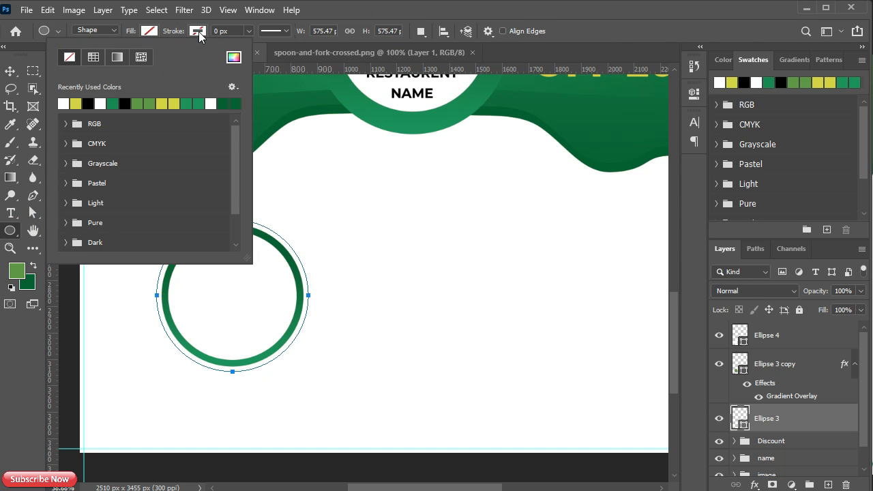
left_click(197, 31)
left_click(163, 104)
left_click(249, 31)
left_click_drag(250, 47, 259, 47)
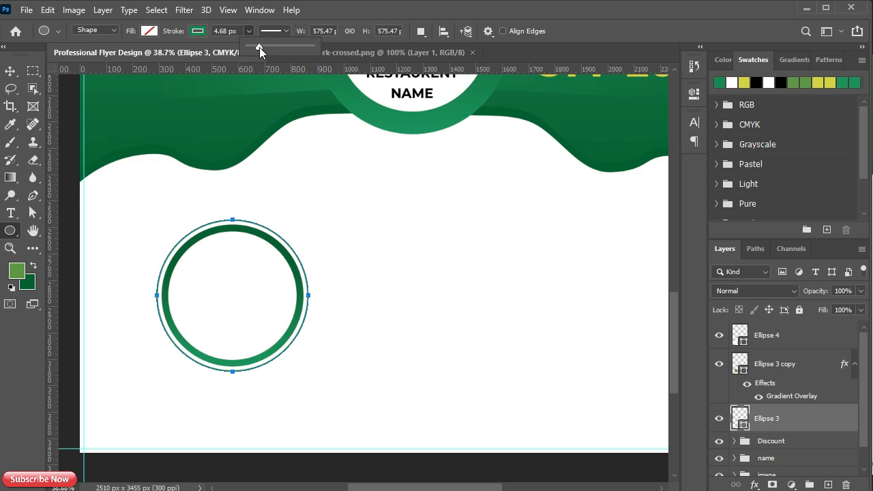
left_click(281, 32)
left_click(239, 115)
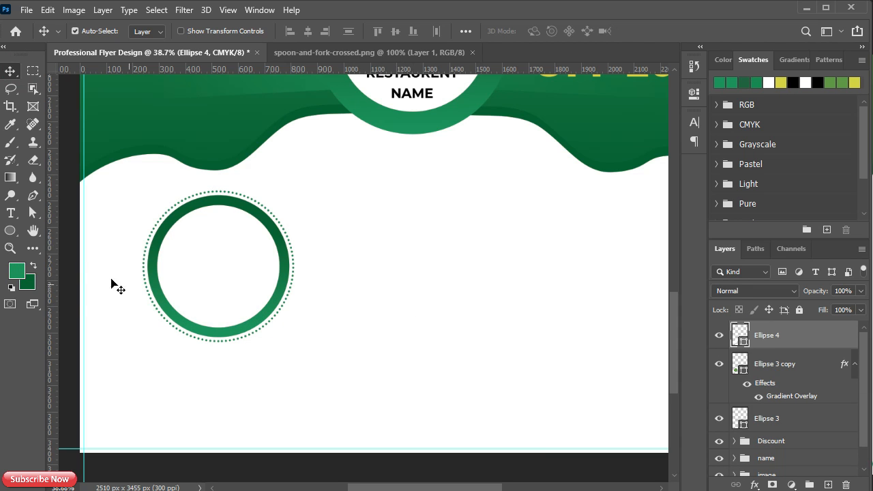
Create a 160 px circle on the white area and fill it with the lighter brand green.
right_click(10, 231)
left_click(78, 259)
left_click(487, 312)
type("15")
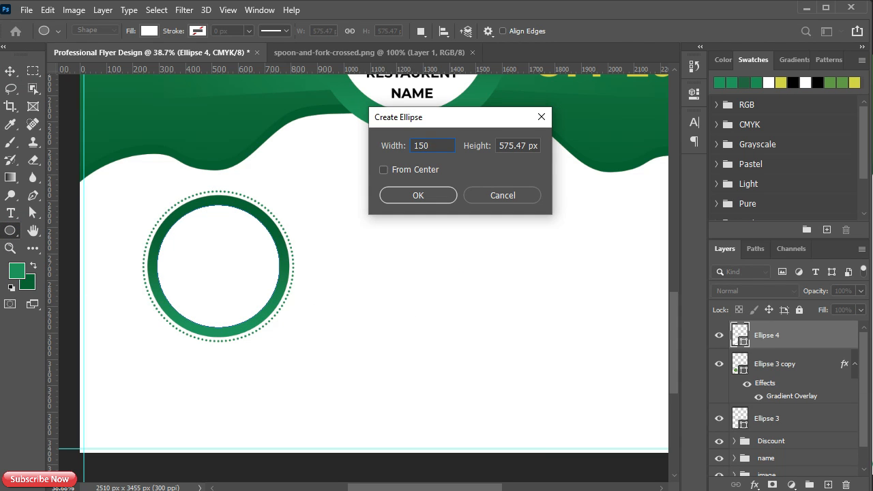
type("0")
key("Tab")
type("160")
left_click(427, 199)
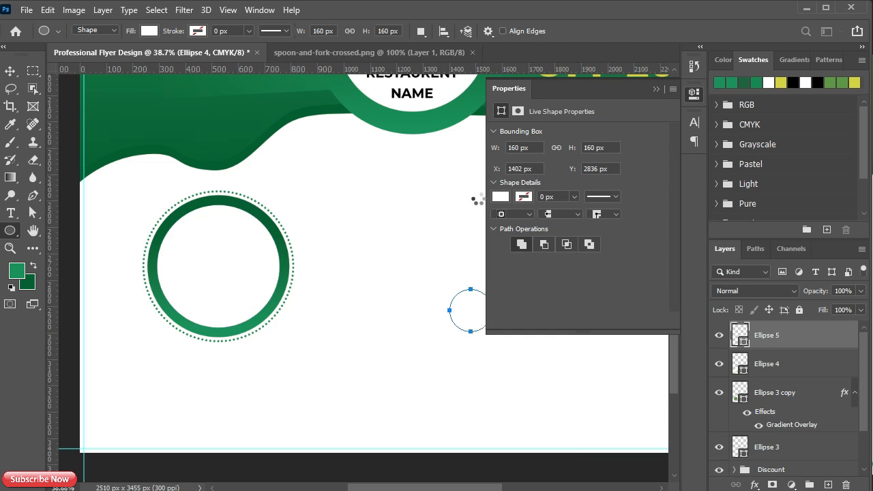
left_click(501, 197)
left_click(510, 265)
left_click(656, 88)
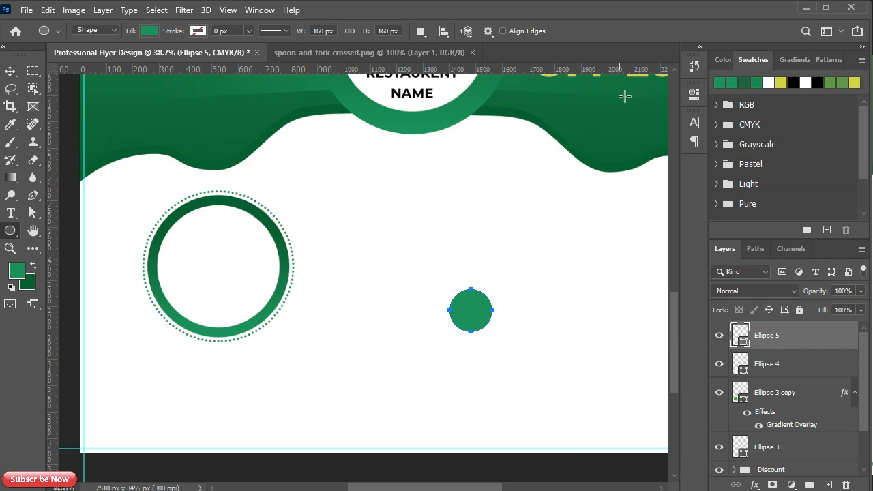
Place the 160 px circle on the ring's upper-right edge and apply a linear green Gradient Overlay to it.
key("v")
left_click_drag(475, 313, 253, 207)
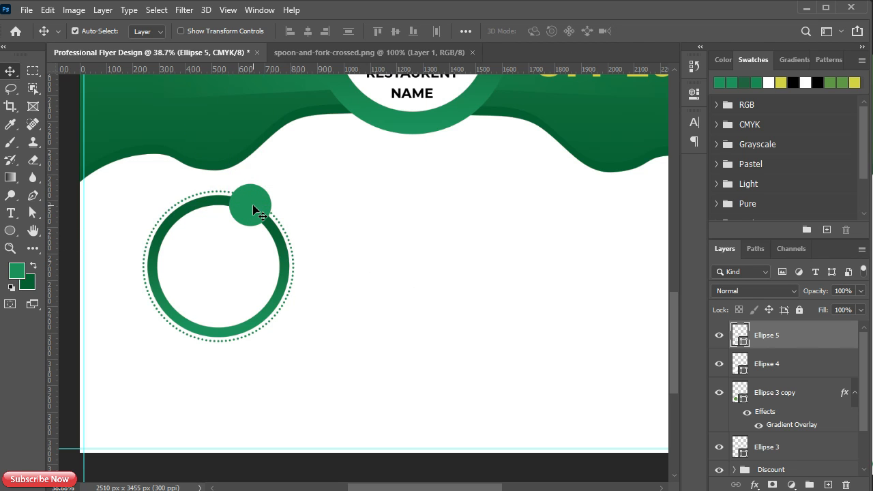
double_click(805, 338)
left_click(388, 357)
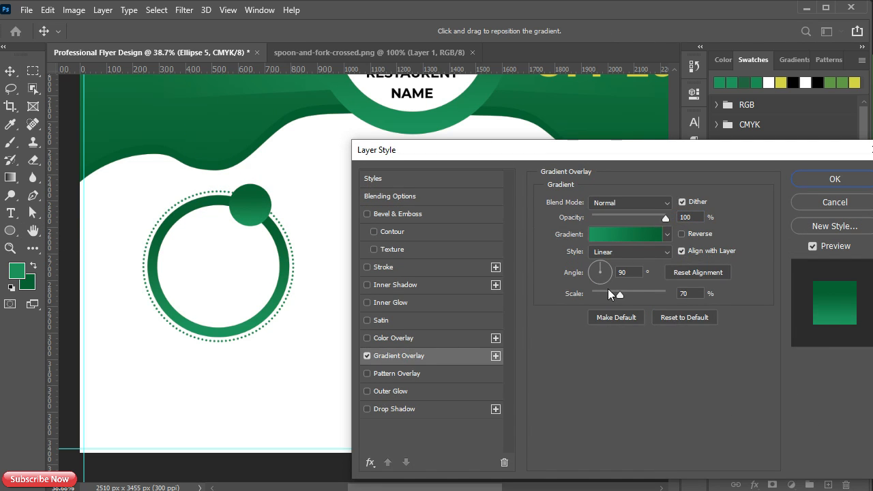
left_click(813, 179)
Create a 140 px circle beside the ring and fill it with dark green.
key("u")
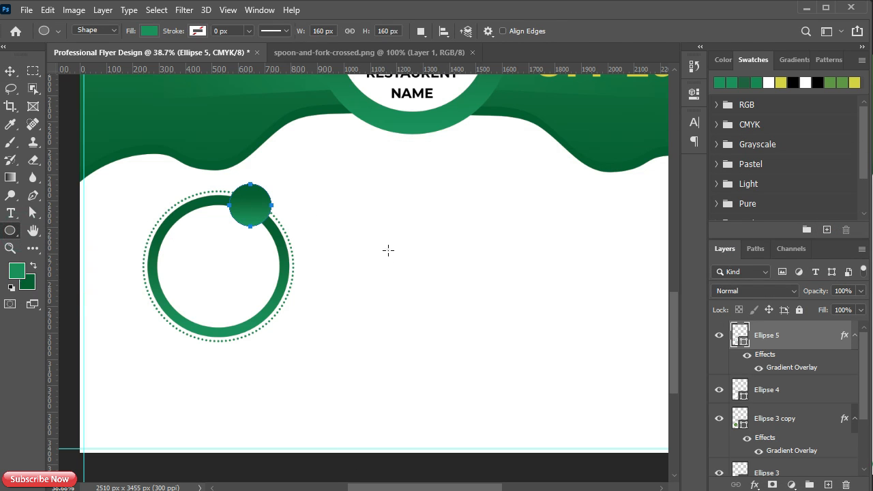
left_click(388, 254)
key("Tab")
type("140")
left_click(419, 195)
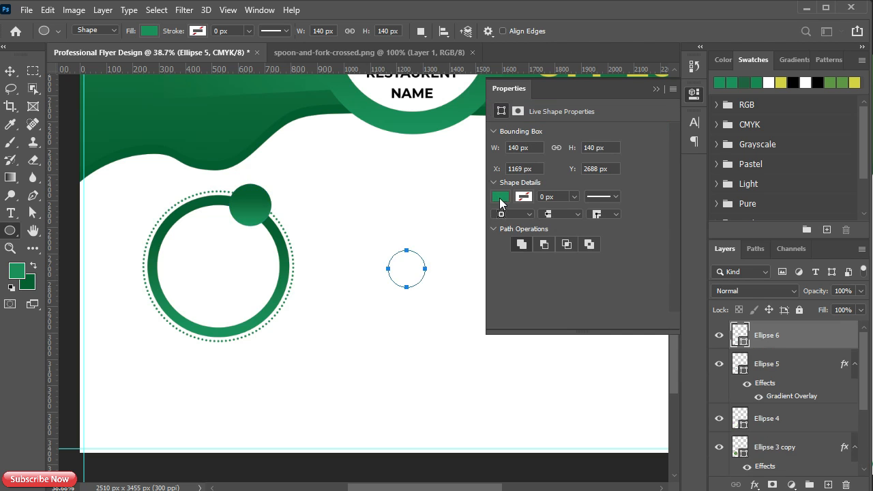
left_click(500, 198)
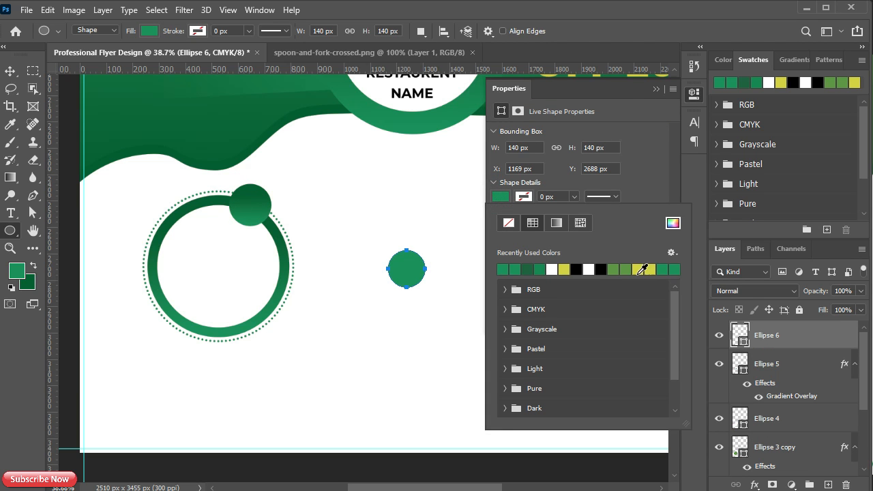
left_click(673, 223)
left_click(852, 189)
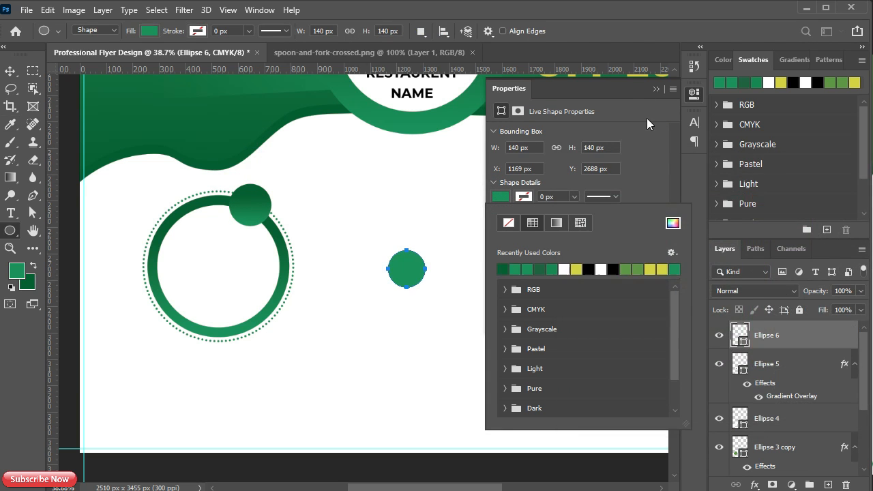
key("Escape")
Move the 140 px circle onto the 160 px badge circle, centre it there and clear the selection.
key("v")
left_click_drag(414, 286, 258, 223)
left_click(739, 366, "ctrl")
left_click(307, 30)
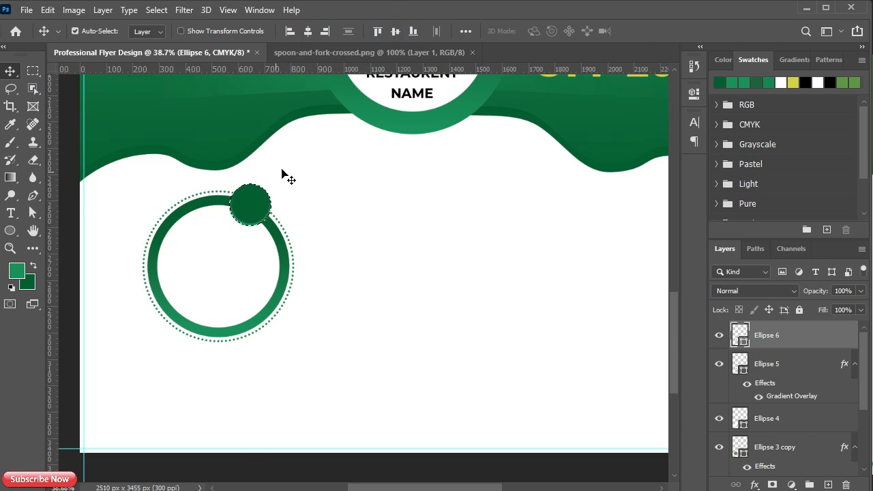
key("d")
scroll(250, 219, "up", 3)
key("ctrl+d")
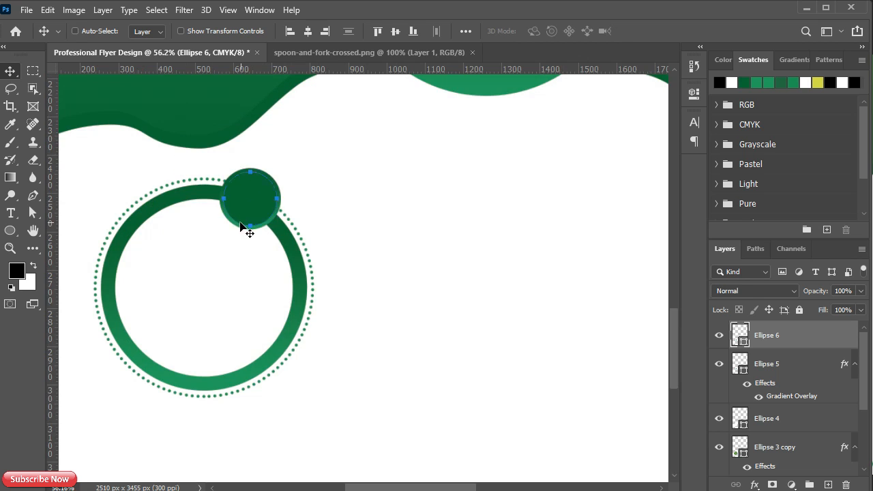
Recolour the inner badge circle with a mid green sampled from the ring's gradient.
scroll(240, 227, "up", 2)
double_click(737, 332)
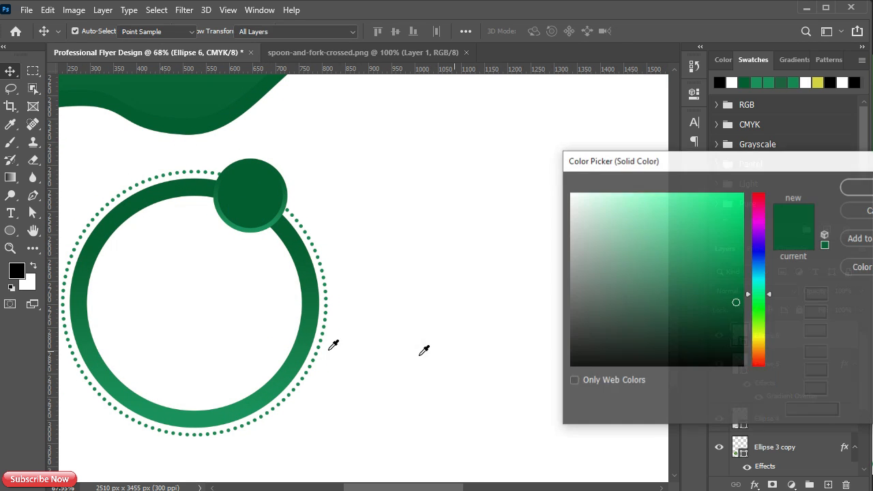
left_click(306, 309)
key("Return")
Group all the ellipse layers of the frame and name the group item.
scroll(321, 269, "down", 2)
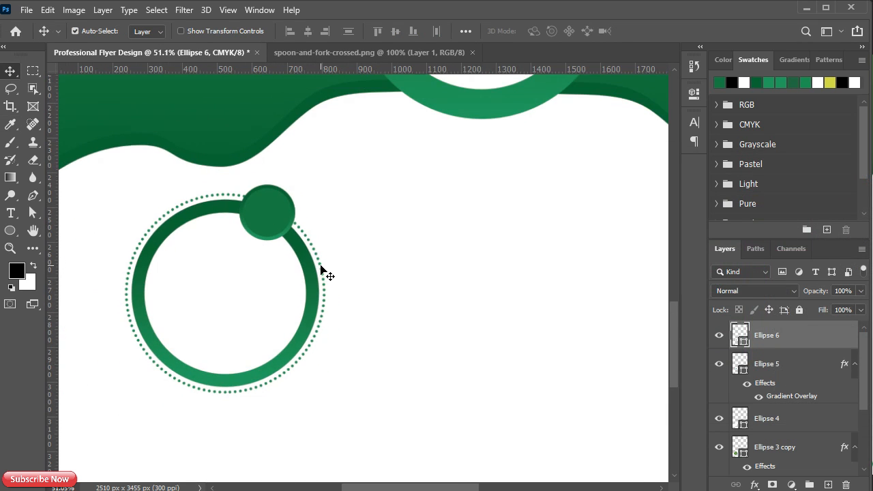
scroll(744, 366, "down", 4)
left_click(775, 397)
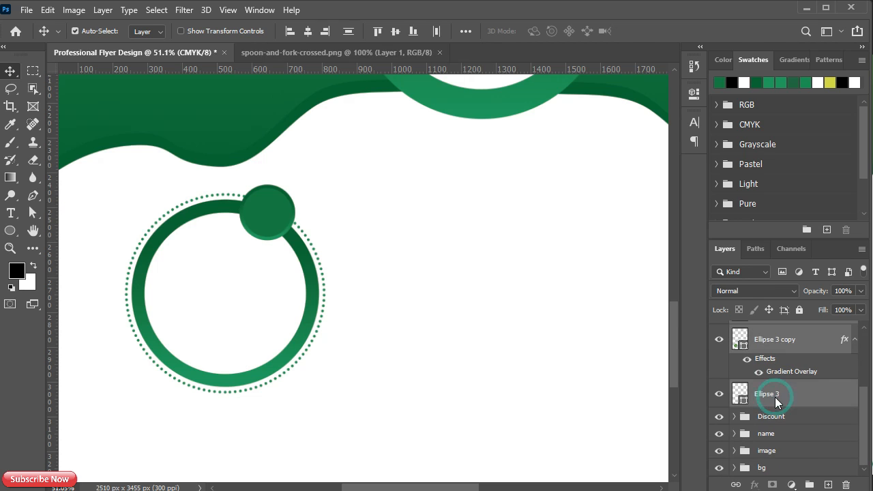
key("ctrl+g")
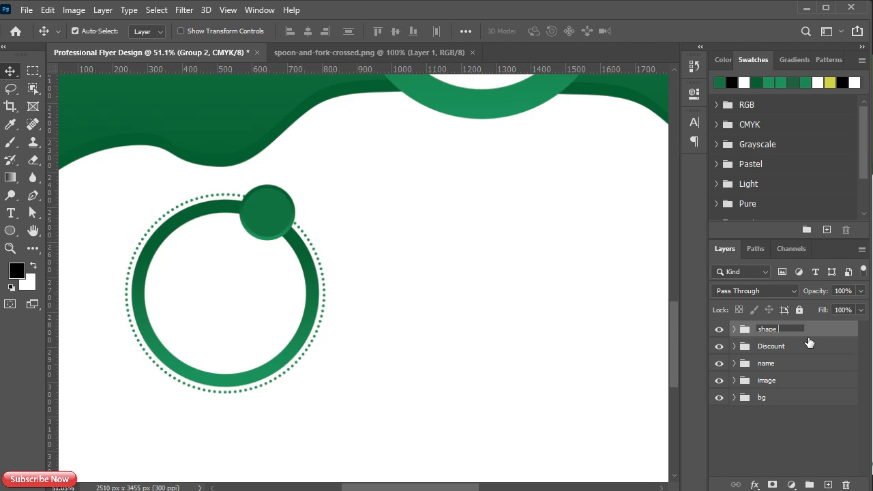
key("Return")
double_click(747, 328)
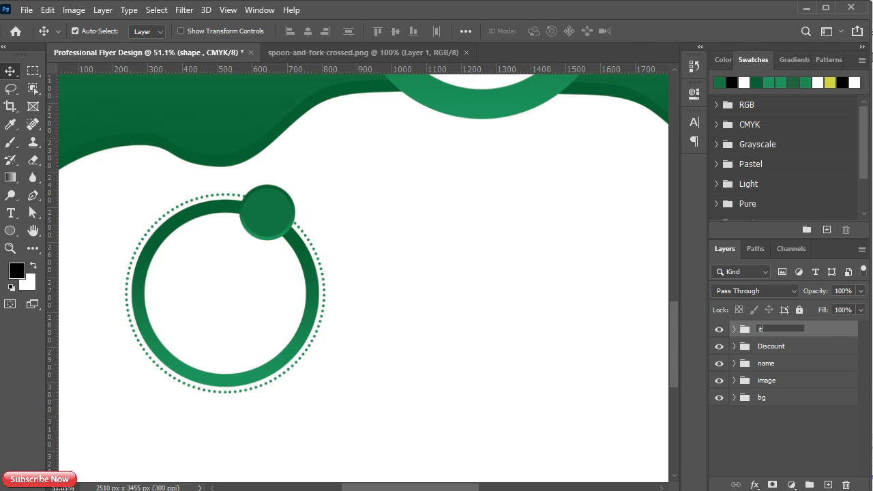
type("item")
left_click(809, 329)
Move both badge circles together to the top centre of the ring.
left_click(734, 329)
left_click(778, 352)
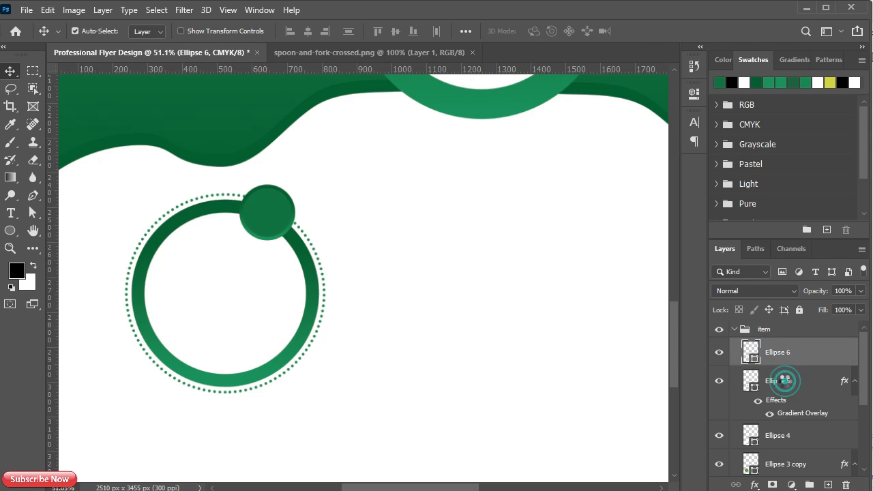
left_click(783, 380, "ctrl")
key("ctrl+t")
left_click_drag(269, 200, 228, 187)
key("Return")
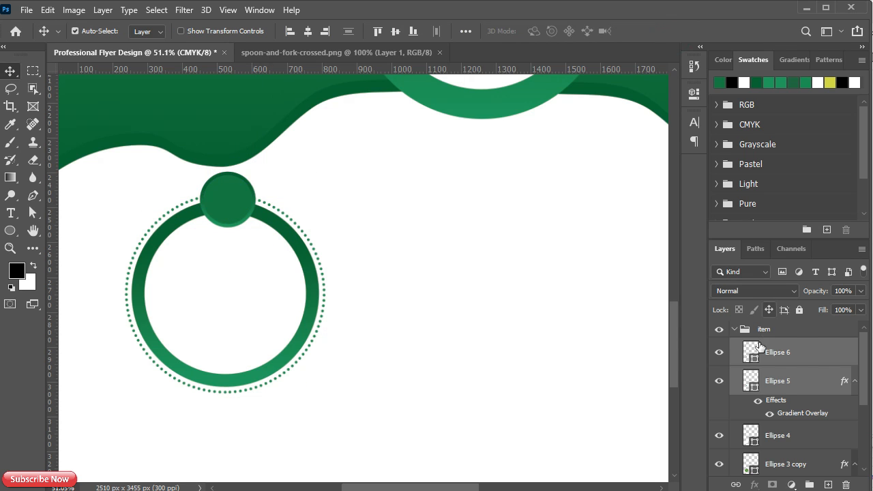
Add the price text 15$ as a new text layer above the inner badge circle's layer.
left_click(795, 352)
key("t")
left_click(468, 346)
key("BackSpace")
type("15$")
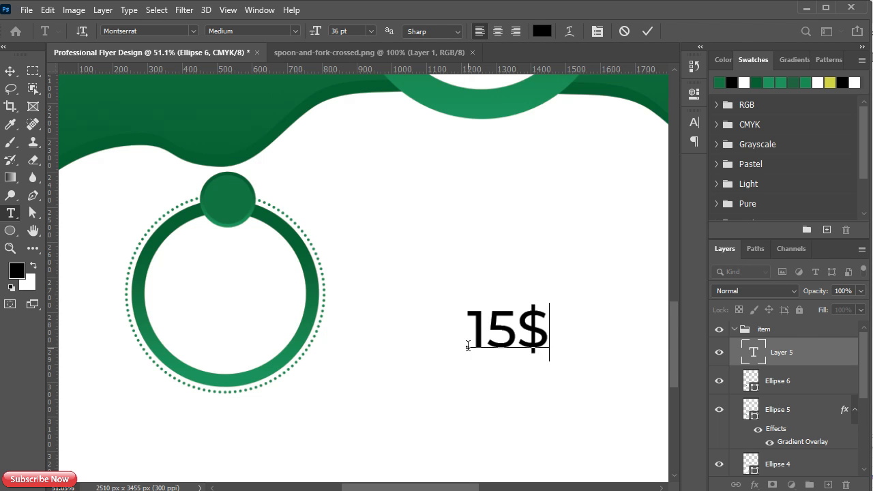
left_click(648, 30)
Insert a space before the dollar sign in the price and colour the text white.
left_click(693, 123)
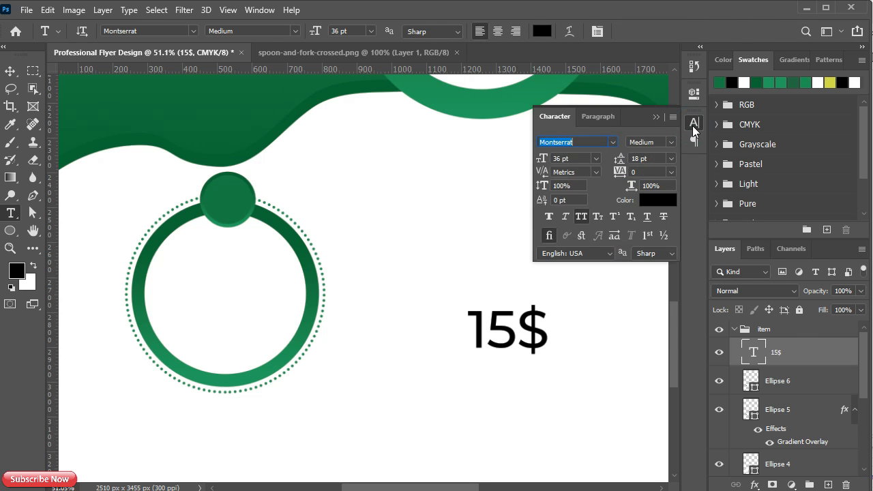
left_click(506, 333)
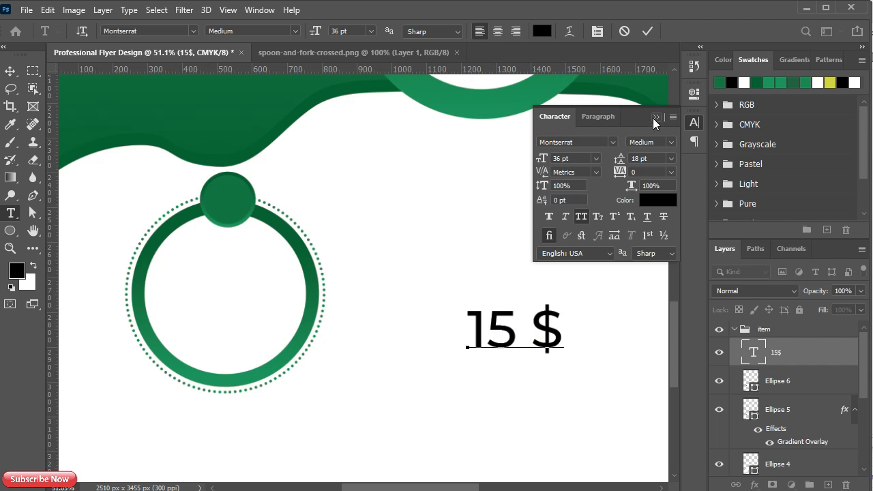
left_click(647, 30)
left_click(658, 200)
left_click(246, 266)
key("Return")
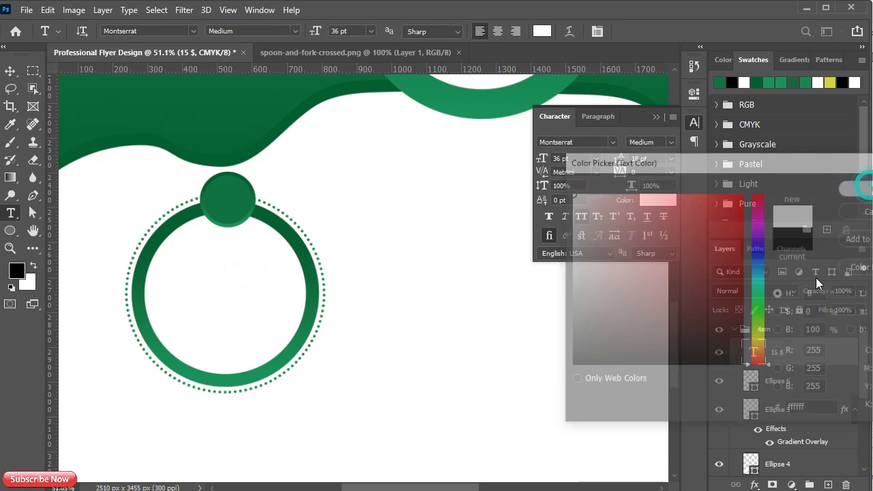
Centre the price text on the inner badge circle and scale it down to about 40%.
left_click(751, 381, "ctrl")
key("v")
left_click(656, 117)
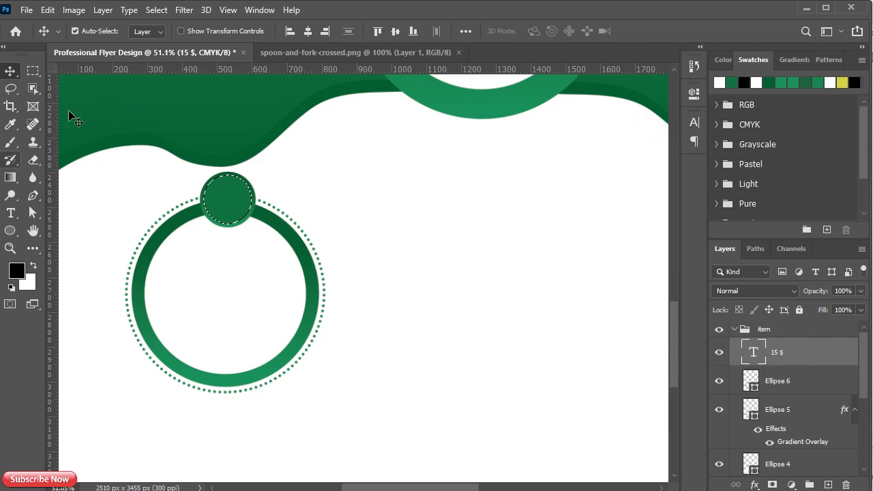
left_click(395, 31)
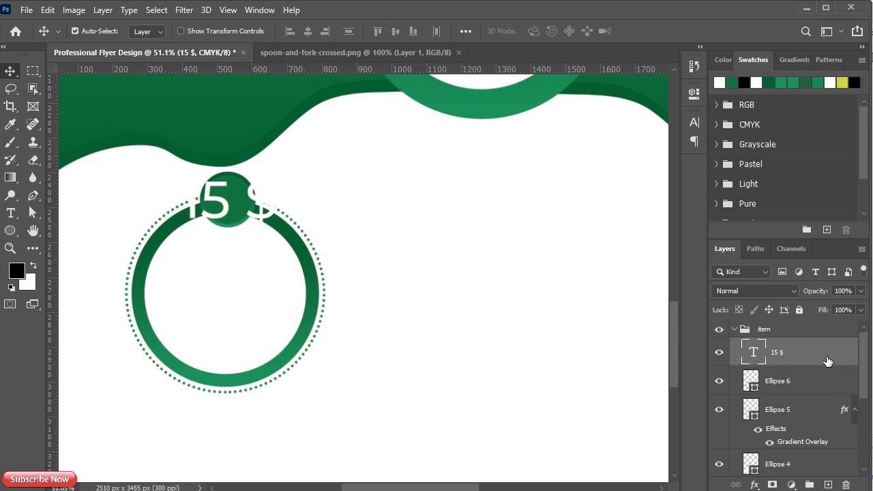
key("ctrl+t")
left_click_drag(276, 173, 249, 187)
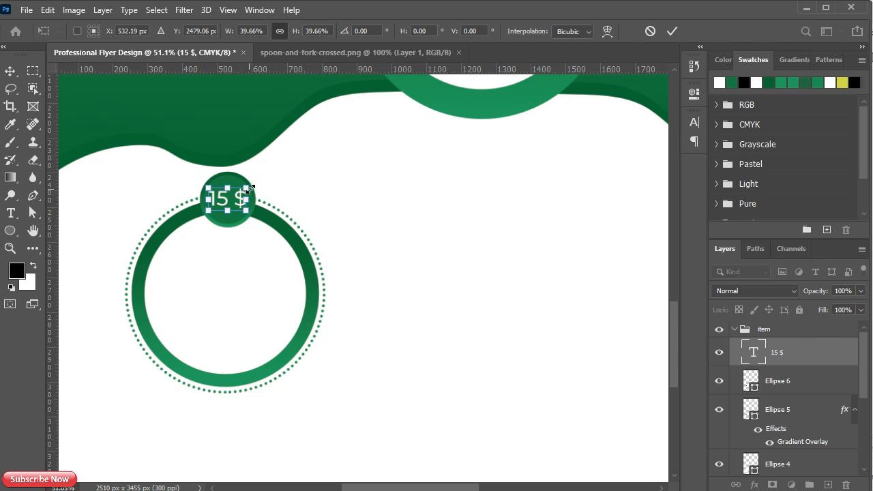
left_click(679, 31)
Give the inner badge circle a 4 px white stroke and adjust its stroke options.
scroll(263, 244, "up", 3)
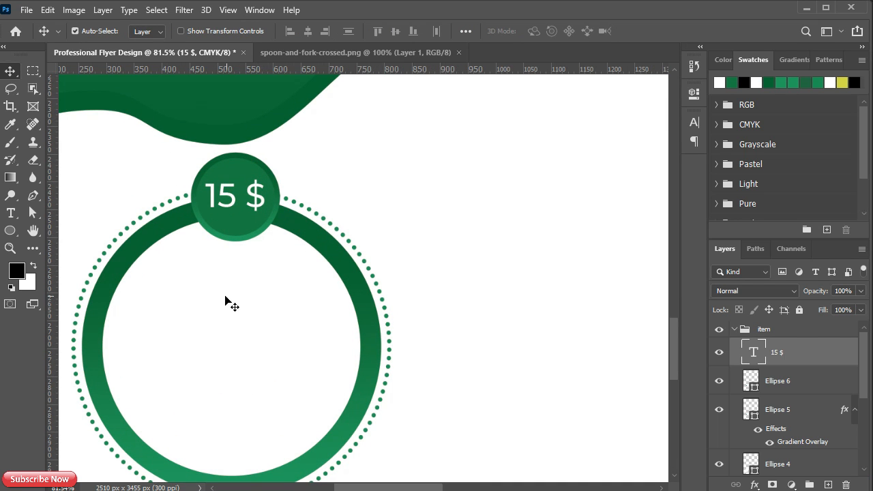
left_click(791, 389)
key("u")
left_click(149, 31)
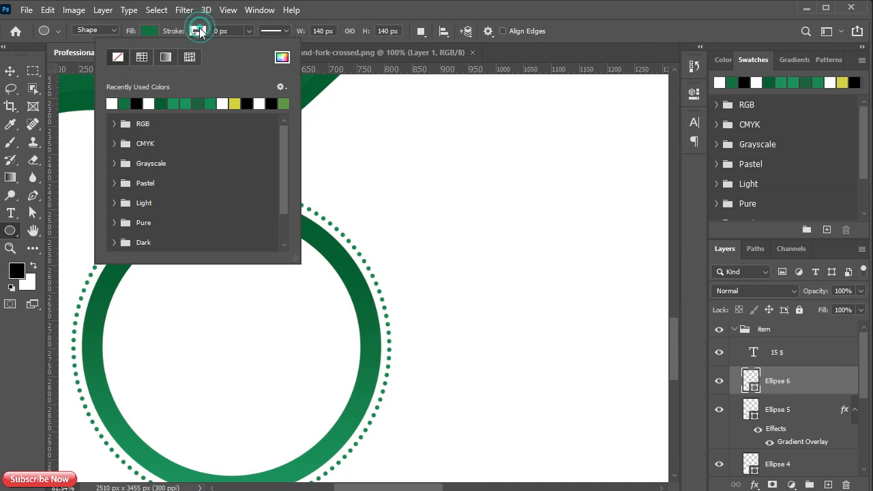
left_click(248, 32)
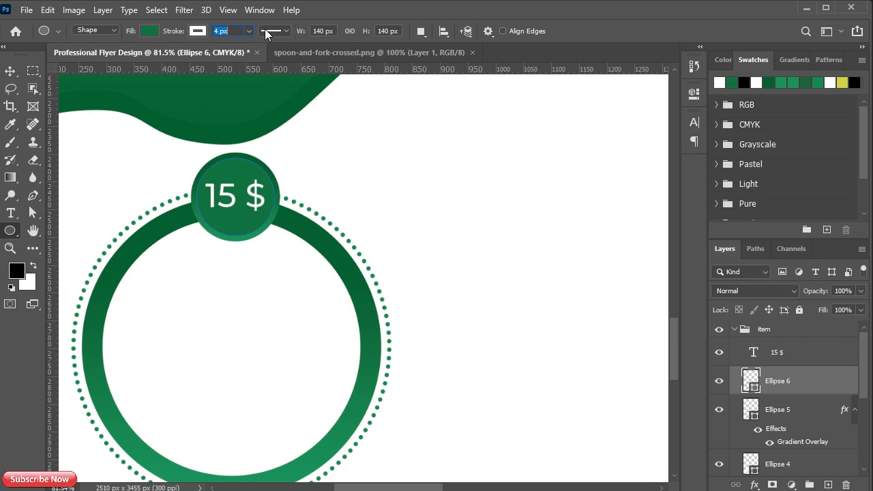
left_click(266, 31)
left_click(221, 206)
Set the inner badge circle's stroke width to 9 px and align the stroke to the outside.
left_click(225, 31)
type("9")
key("Return")
key("Return")
left_click(273, 32)
left_click(222, 176)
left_click(220, 207)
Set the inner badge circle's white stroke width to 4 px and deselect the shape.
left_click(239, 31)
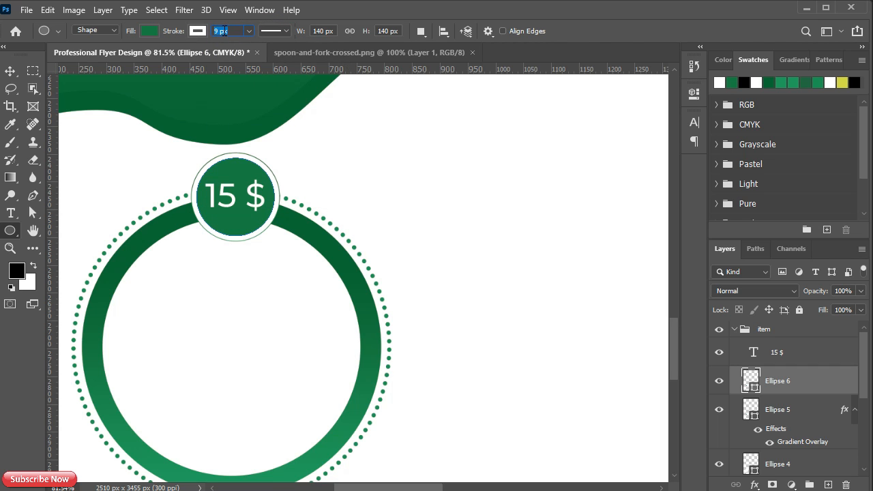
type("4")
key("Return")
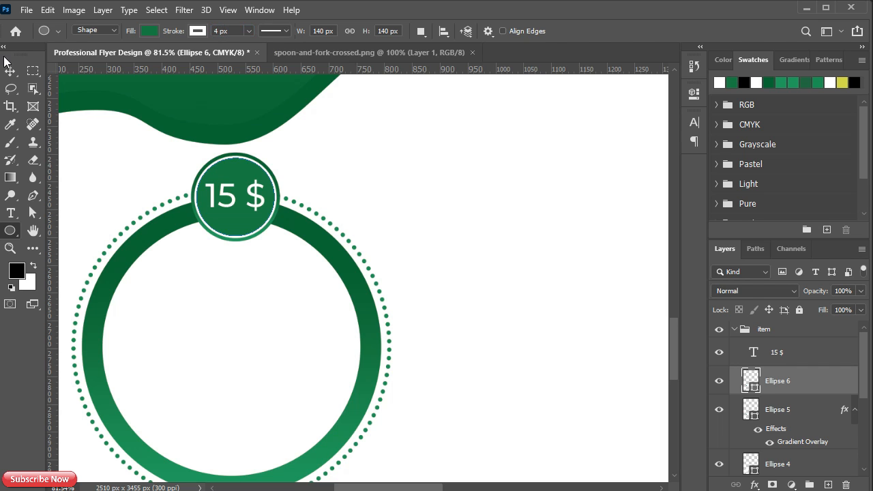
key("v")
left_click(405, 159)
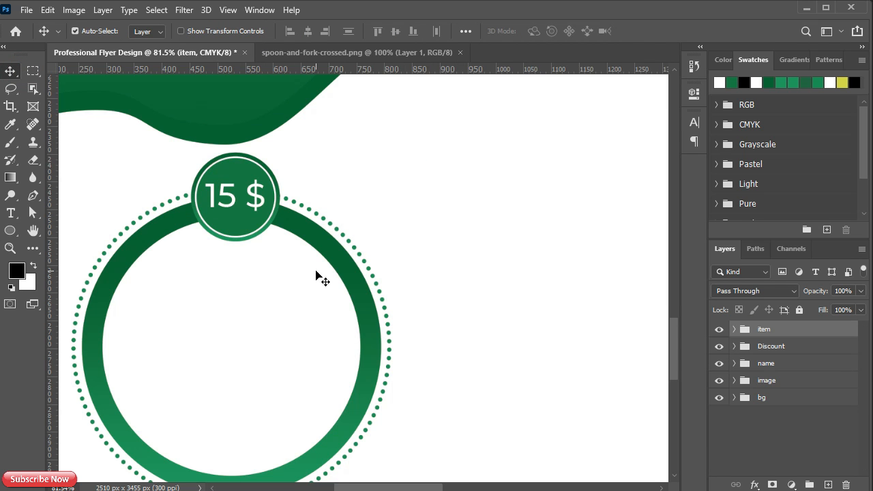
Duplicate the item group and place the copy in the middle of the flyer beside the first frame.
scroll(317, 274, "down", 5)
key("ctrl+j")
key("ctrl+t")
left_click_drag(247, 316, 386, 325)
Duplicate the frame group again and place this third frame on the right side of the row.
left_click(790, 332)
key("ctrl+j")
key("ctrl+t")
left_click_drag(325, 327, 585, 353)
scroll(503, 384, "down", 4)
left_click_drag(502, 384, 405, 377)
left_click(672, 31)
Change the middle badge's price to 18 $ and the right badge's to 13 $, and rename the copied groups item 2 and item 3.
double_click(336, 252)
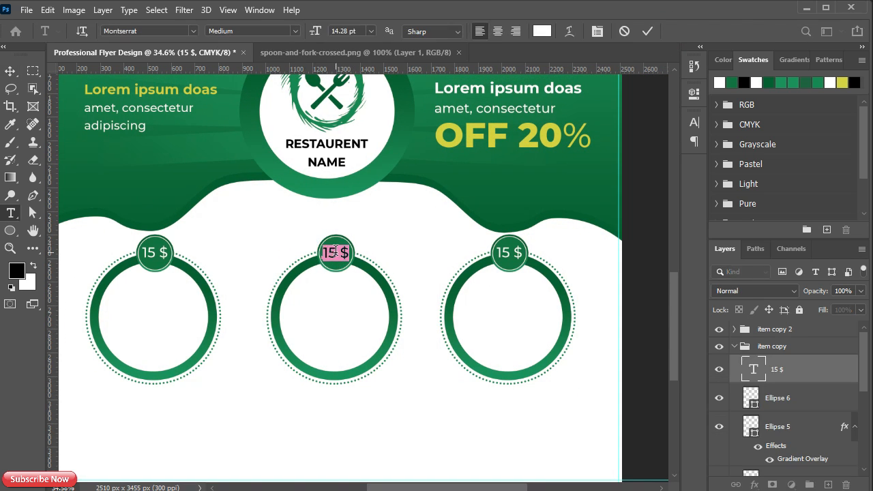
double_click(510, 255)
left_click_drag(511, 253, 505, 253)
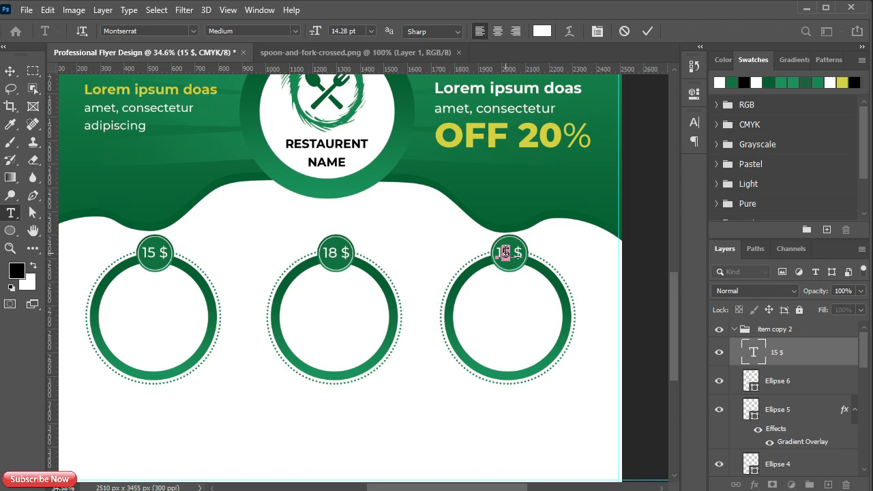
left_click(646, 31)
key("v")
left_click(734, 329)
left_click(734, 346)
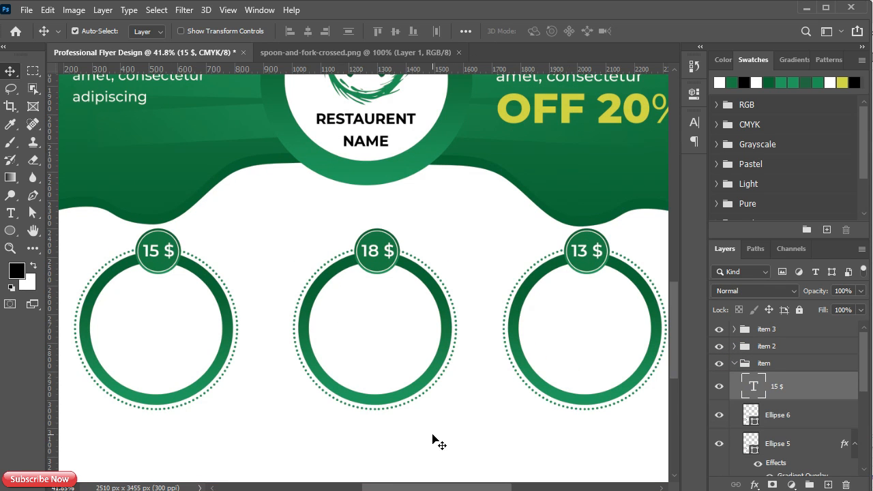
Add a black text reading FOOD ITEM NAME below the first circular frame.
key("t")
left_click(127, 444)
key("BackSpace")
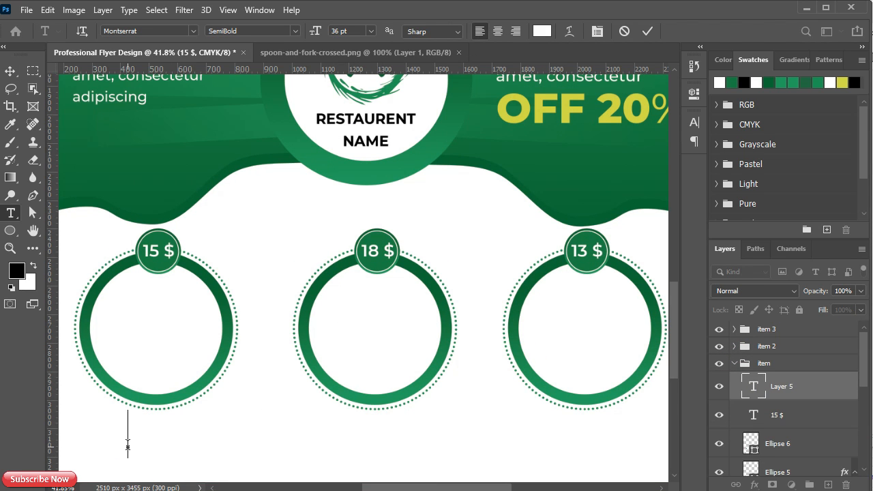
left_click(542, 31)
left_click(795, 215)
left_click(150, 443)
type("F")
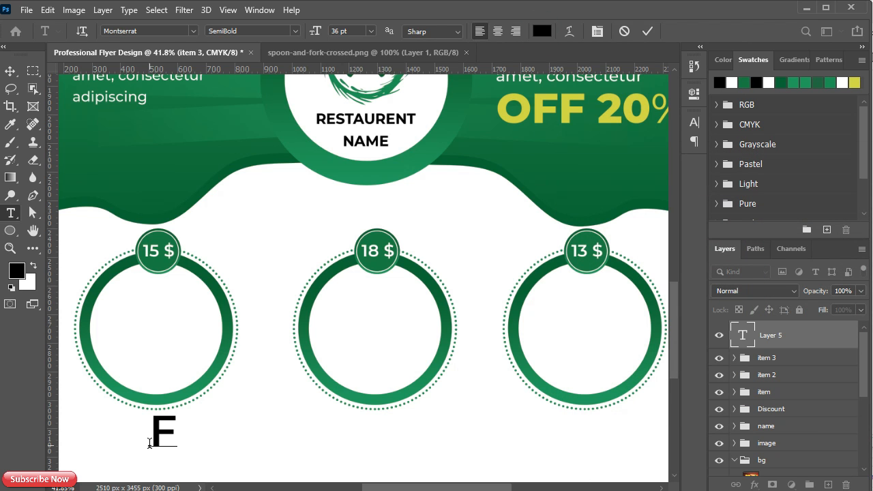
type("OOD I")
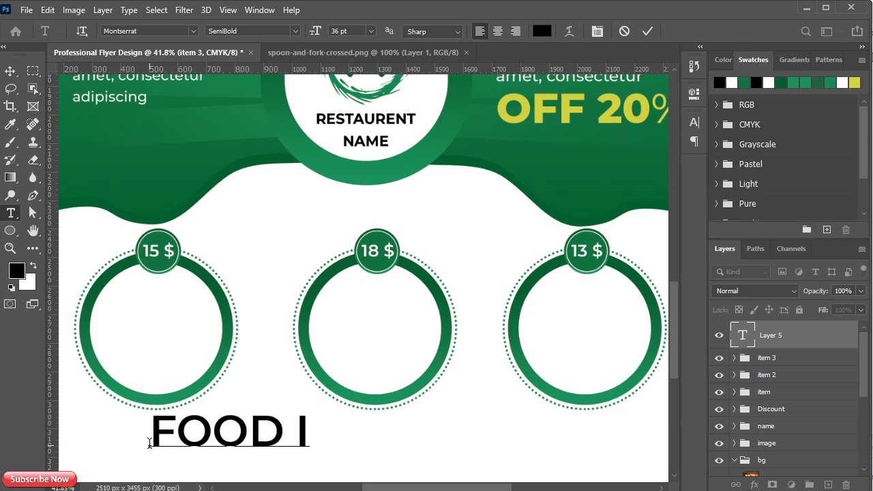
type("TEM NAME")
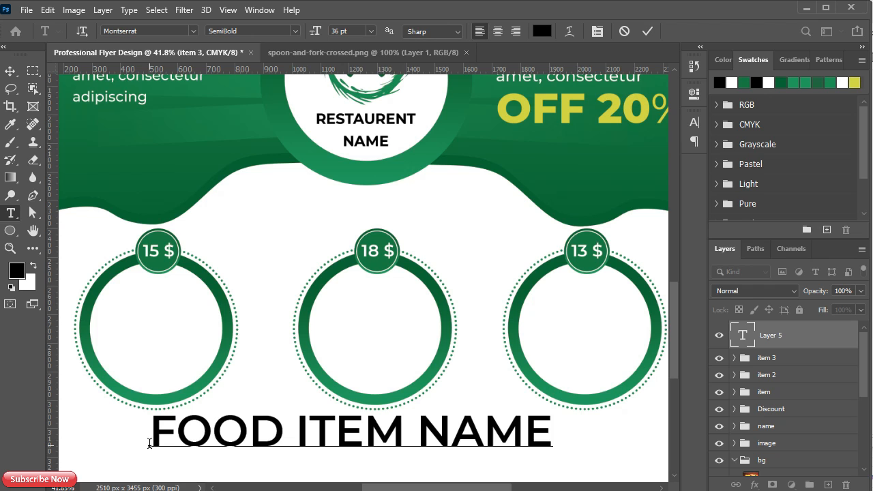
left_click(648, 31)
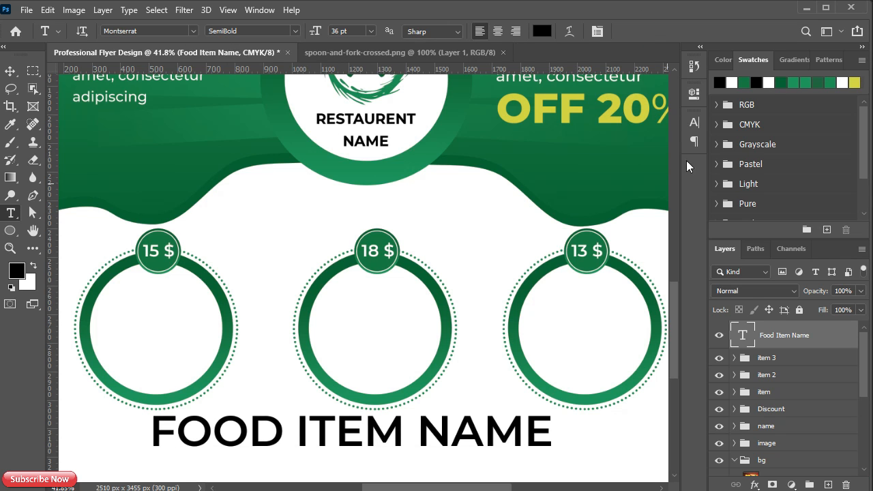
Turn off all caps for the food item name text and set it to Bold at 14 pt.
left_click(694, 122)
left_click(585, 220)
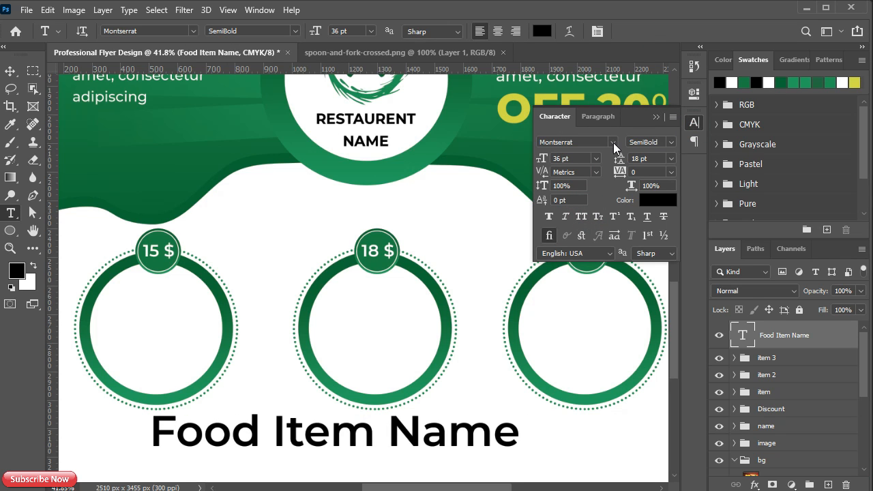
left_click(596, 158)
left_click(578, 247)
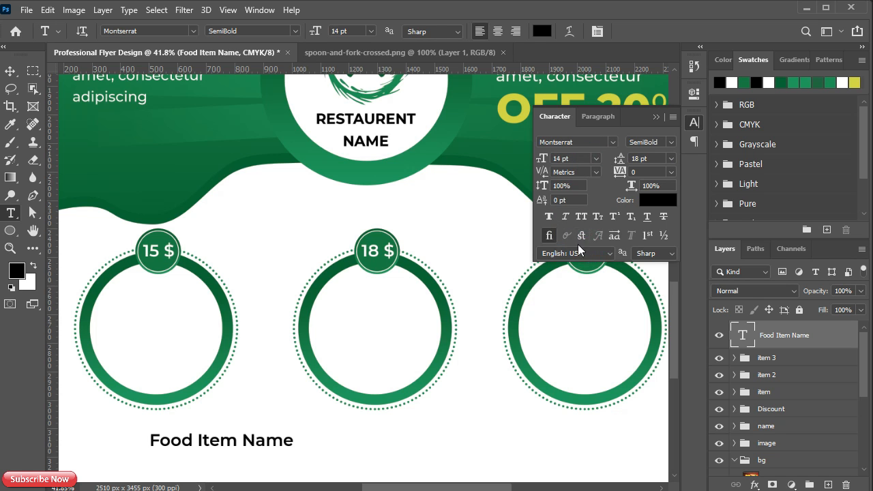
left_click(654, 119)
Scale the food item name text down slightly and centre it below the first frame.
key("v")
scroll(150, 443, "up", 2)
left_click_drag(188, 424, 124, 414)
Copy the food item name text below the middle and right frames, centring each copy under its circle.
scroll(218, 402, "left", 2)
left_click_drag(199, 415, 536, 410)
scroll(232, 406, "down", 1)
scroll(237, 408, "up", 1)
left_click_drag(542, 440, 594, 412)
left_click_drag(526, 425, 419, 428)
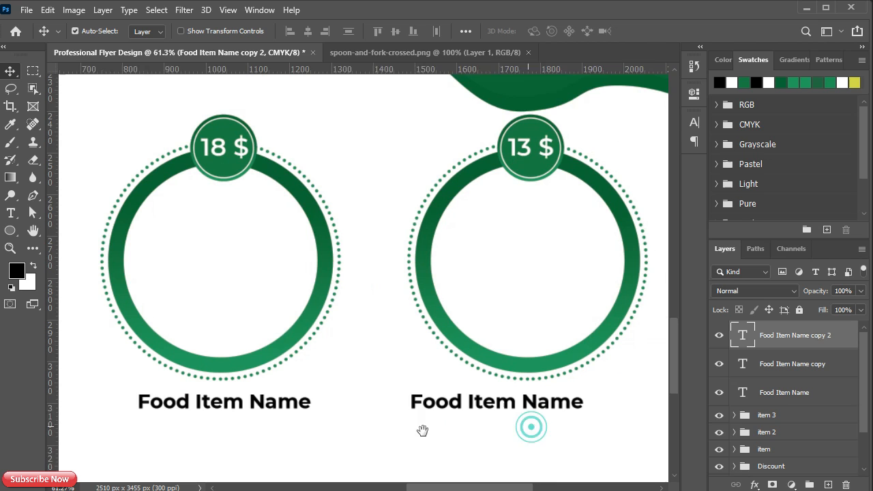
left_click_drag(484, 405, 511, 403)
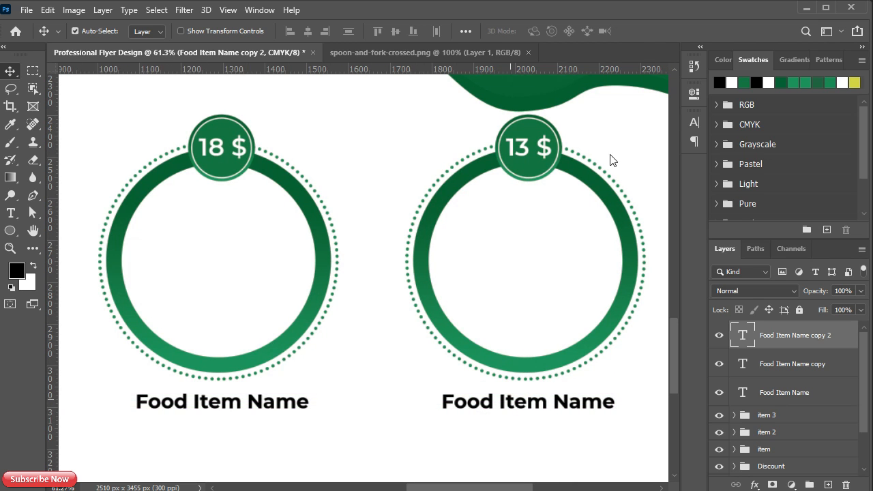
Close the spoon-and-fork file and bring the victoria-shes grilled meat photo into the flyer above the first frame's inner circle.
scroll(478, 350, "down", 4)
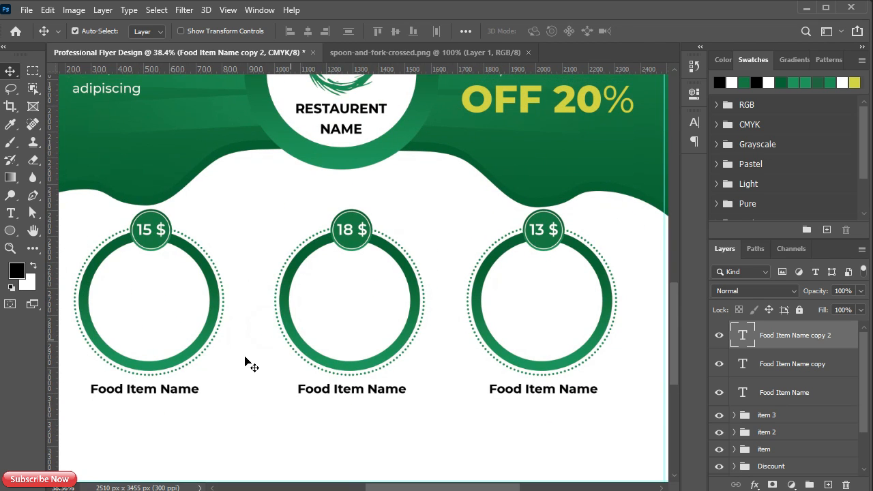
left_click(200, 344)
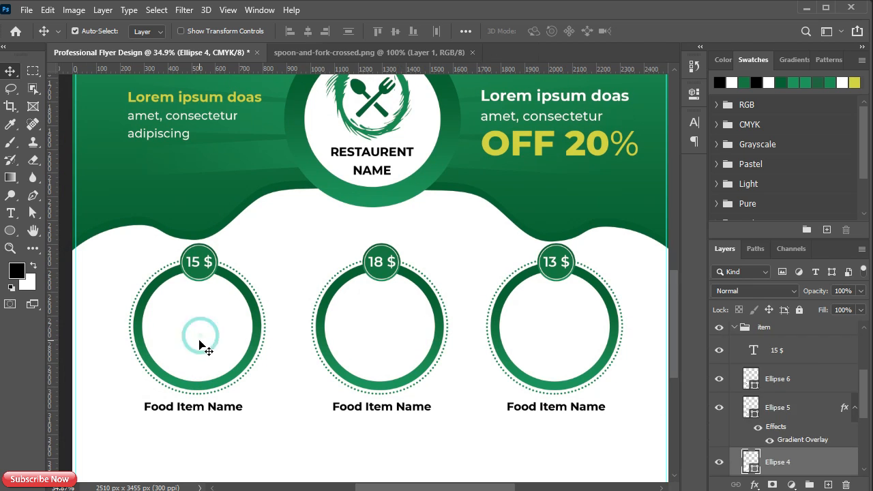
scroll(774, 400, "down", 1)
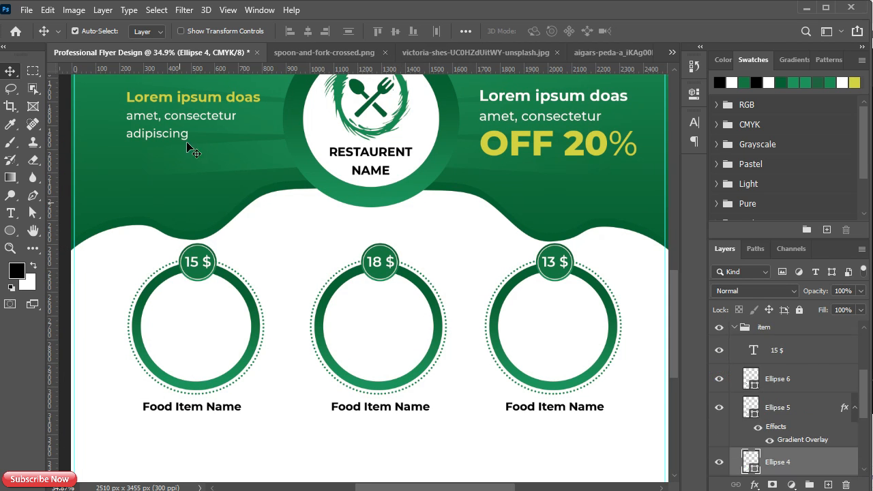
left_click(322, 55)
left_click(382, 54)
left_click(369, 53)
left_click_drag(382, 251, 695, 316)
left_click_drag(403, 316, 402, 315)
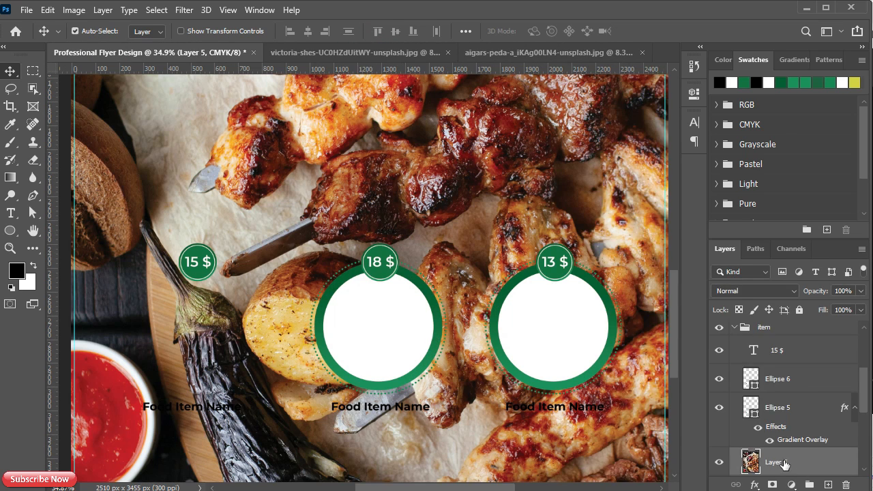
Convert the grilled meat photo to a smart object and clip it to the first frame's inner circle.
right_click(785, 464)
left_click(659, 191)
scroll(769, 386, "down", 3)
left_click(778, 388, "alt")
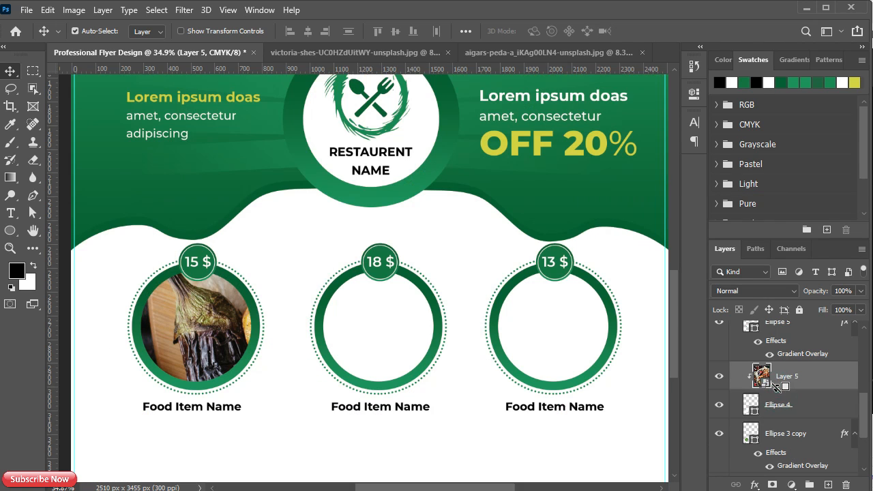
Scale the grilled meat photo to 18%, then reduce it further and position it to fill the first circle.
key("ctrl+t")
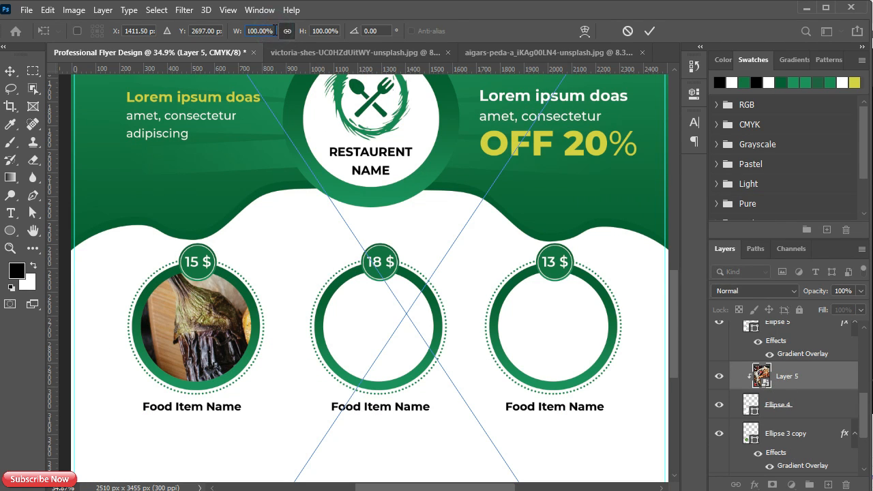
type("5")
key("Return")
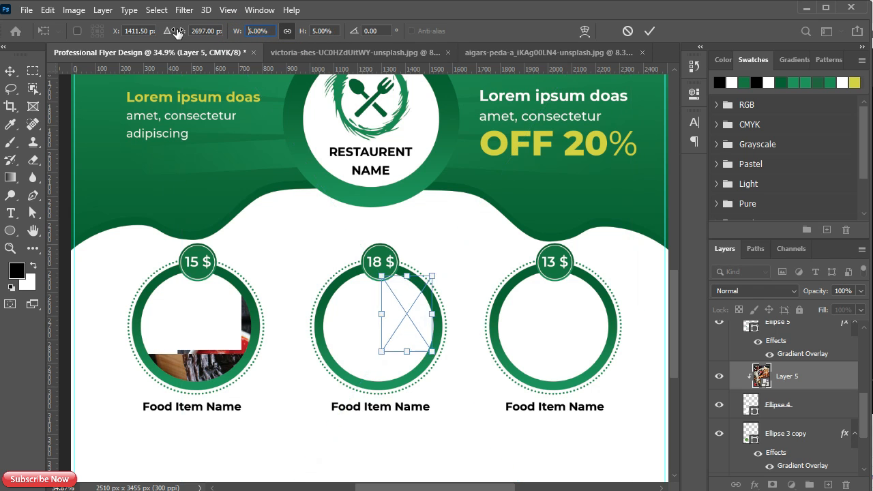
type("18")
key("Return")
left_click_drag(416, 320, 205, 317)
left_click_drag(268, 212, 259, 219)
left_click_drag(117, 351, 131, 346)
left_click_drag(275, 213, 255, 236)
left_click_drag(199, 340, 198, 326)
left_click(649, 30)
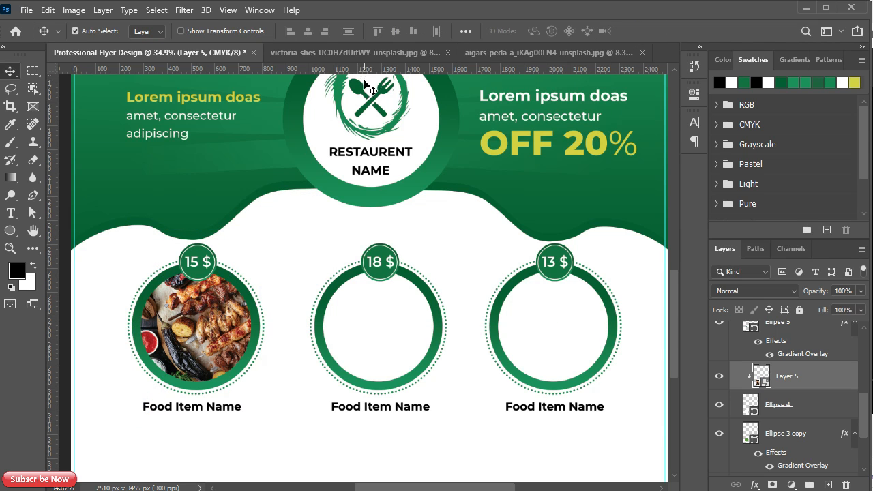
Close the grilled meat photo file and place the aigars-peda sandwich photo above the inner circle in the item 2 group.
left_click(376, 54)
left_click(453, 52)
left_click(416, 54)
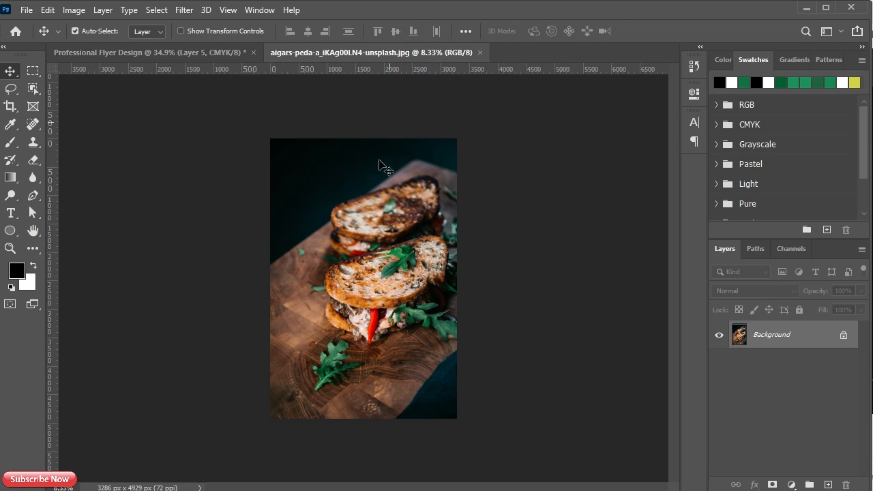
left_click(238, 55)
left_click(734, 327)
scroll(773, 349, "up", 3)
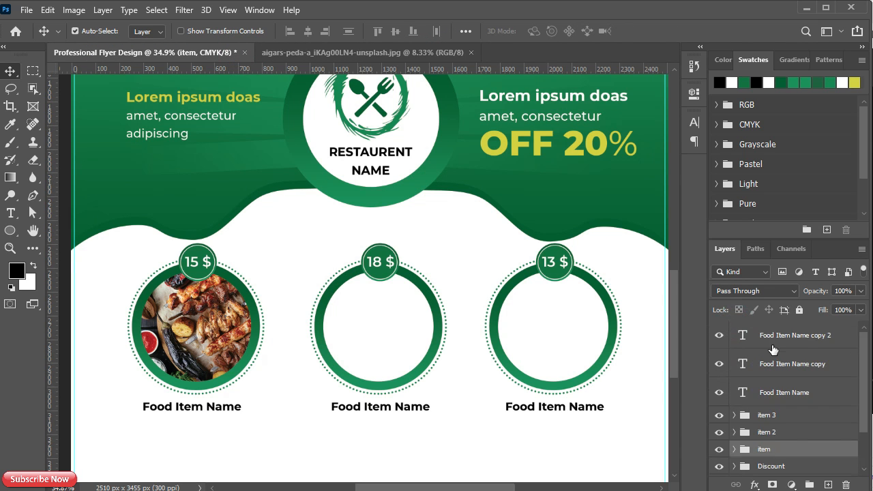
scroll(773, 349, "down", 1)
left_click(735, 403)
left_click_drag(374, 321, 432, 339)
scroll(786, 469, "down", 2)
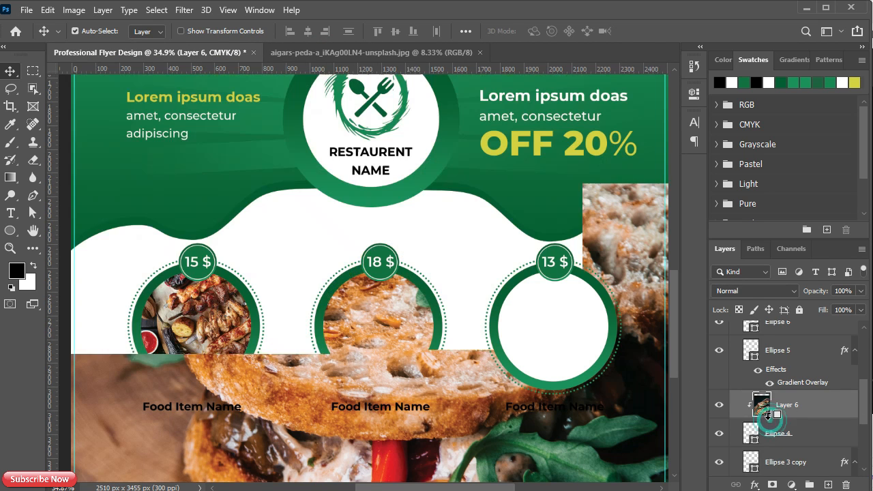
Clip the sandwich photo to the middle frame's inner circle and convert it to a smart object.
key("ctrl+alt+g")
key("ctrl+t")
key("Return")
right_click(789, 410)
left_click(658, 188)
Scale the sandwich photo down and position it to fill the middle circle.
key("ctrl+t")
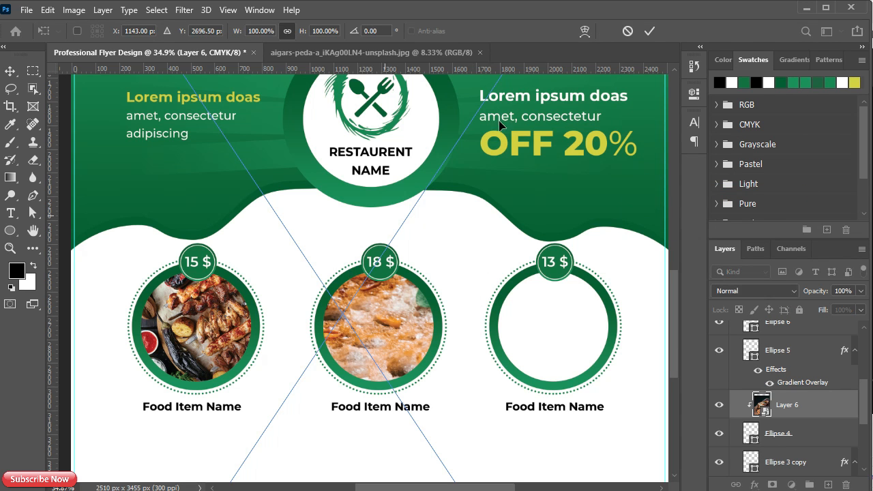
double_click(275, 30)
left_click_drag(229, 34, 182, 37)
left_click_drag(258, 183, 333, 297)
left_click_drag(376, 354, 373, 319)
left_click(650, 30)
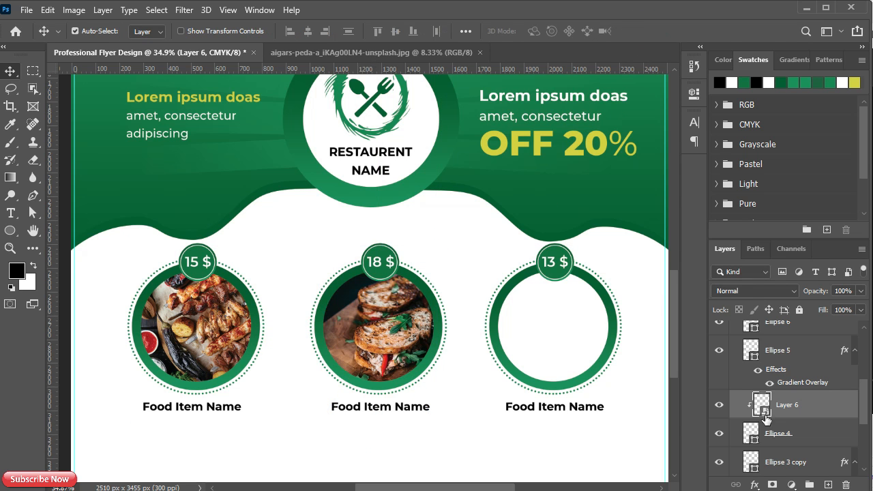
scroll(401, 361, "up", 1)
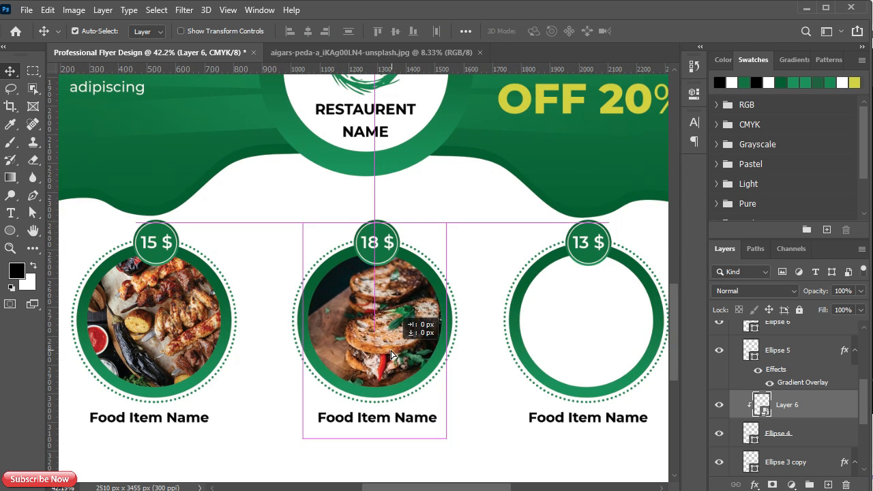
Place the sam-moqadam grilled chicken photo in the item 3 group and clip it to the right frame's inner circle.
scroll(750, 384, "up", 2)
left_click(734, 384)
left_click(618, 328)
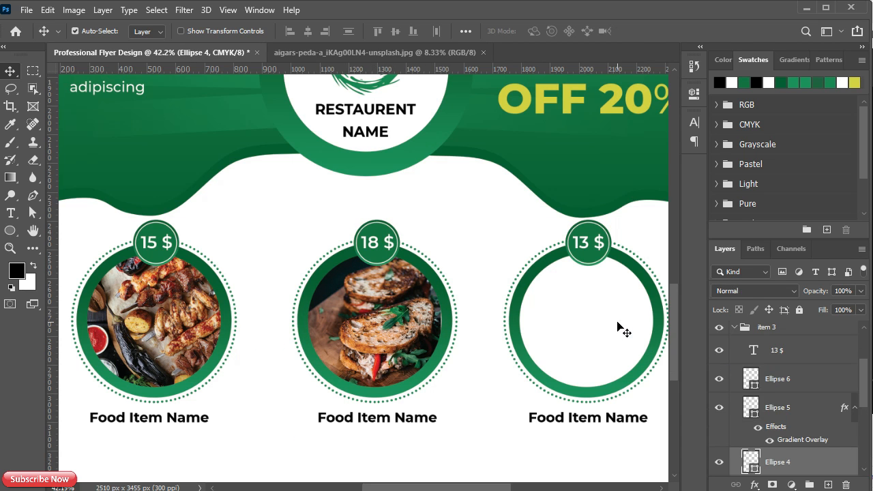
left_click(417, 53)
left_click_drag(134, 59, 585, 286)
scroll(777, 464, "down", 2)
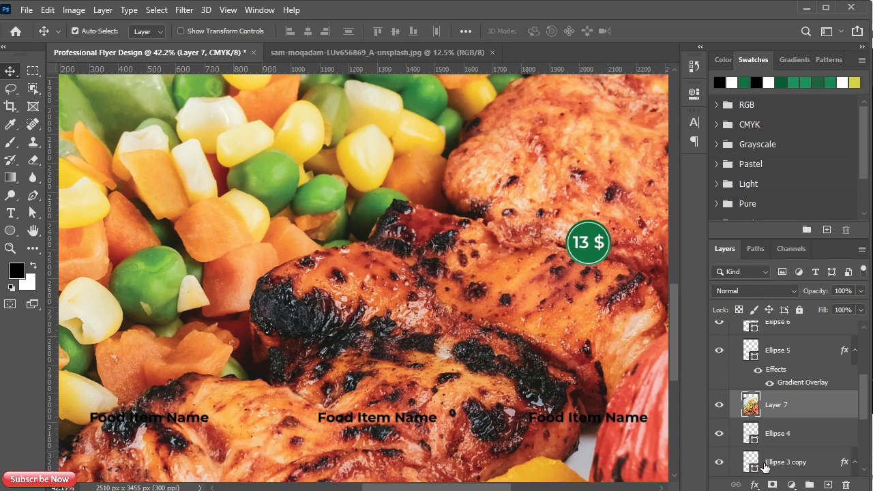
left_click(768, 414, "alt")
Scale the grilled chicken photo to about 12.5%, flip it horizontally, and position it to fill the right circle.
key("ctrl+t")
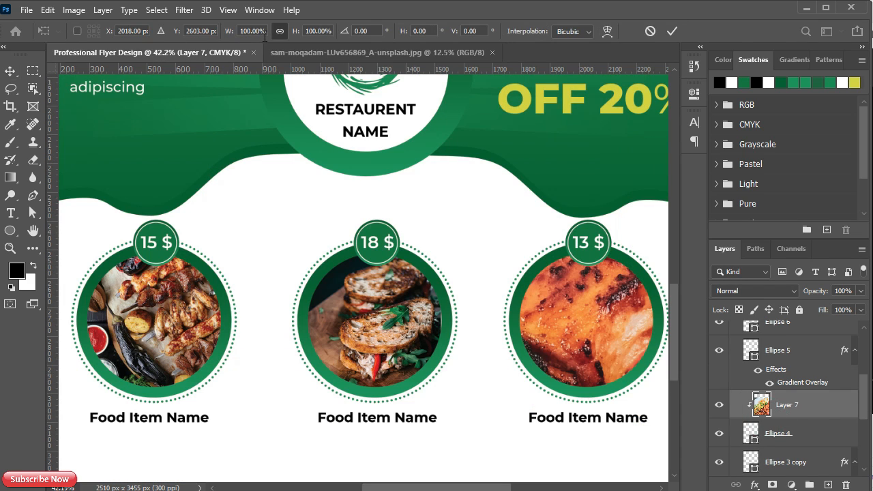
left_click_drag(227, 37, 146, 32)
left_click_drag(439, 221, 508, 265)
left_click_drag(589, 337, 558, 324)
left_click_drag(460, 408, 383, 396)
left_click_drag(491, 361, 496, 387)
left_click_drag(506, 332, 517, 329)
left_click_drag(508, 236, 508, 241)
left_click_drag(515, 375, 511, 302)
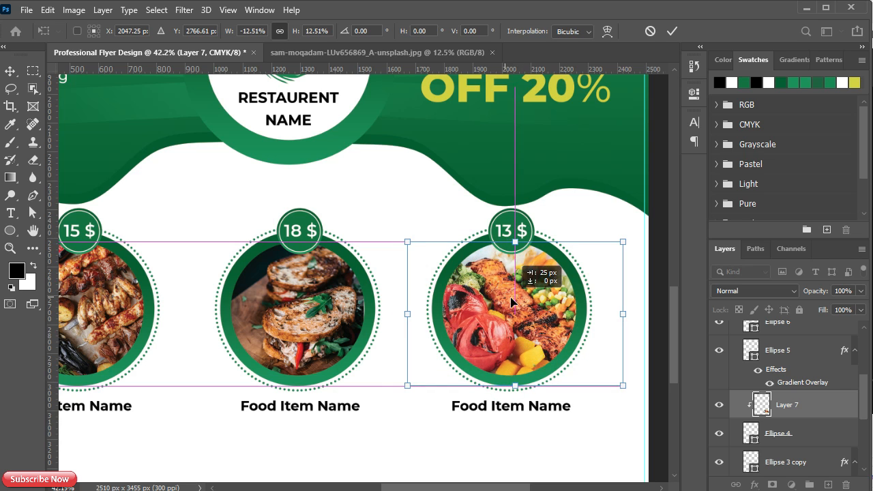
left_click(672, 31)
Collapse the item 3 group and move each food item name text layer into its matching item group.
scroll(734, 357, "up", 3)
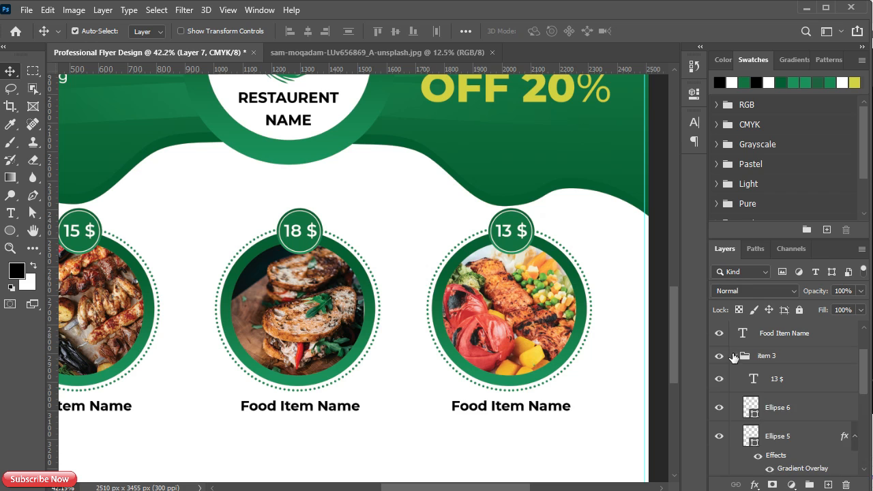
left_click(733, 357)
left_click(778, 399)
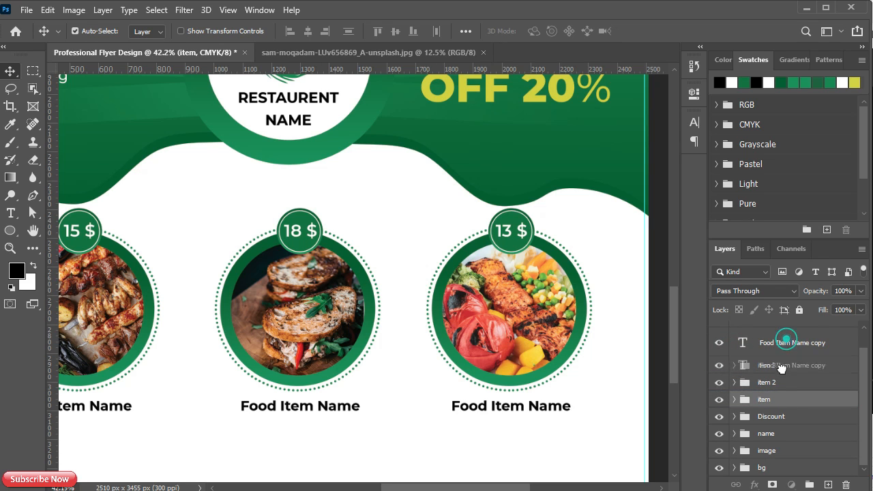
left_click_drag(782, 369, 783, 360)
key("ctrl+z")
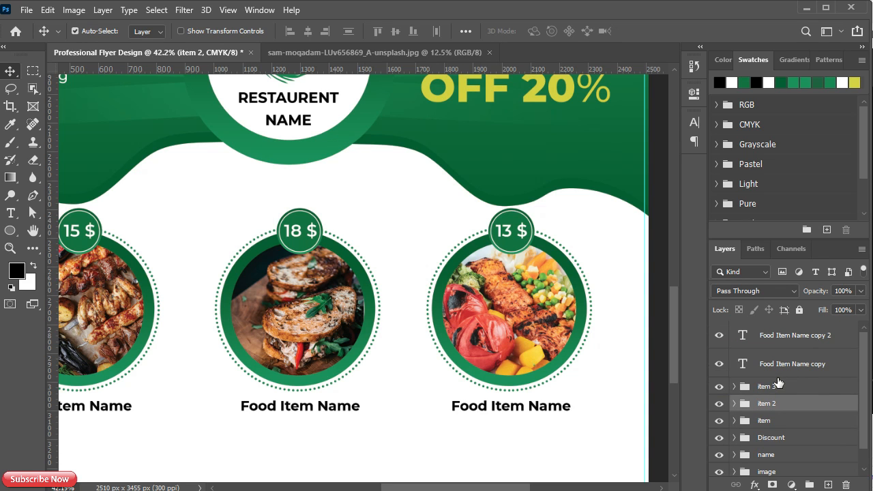
key("ctrl+shift+z")
left_click_drag(783, 336, 779, 359)
scroll(438, 339, "down", 1)
left_click_drag(290, 358, 390, 334)
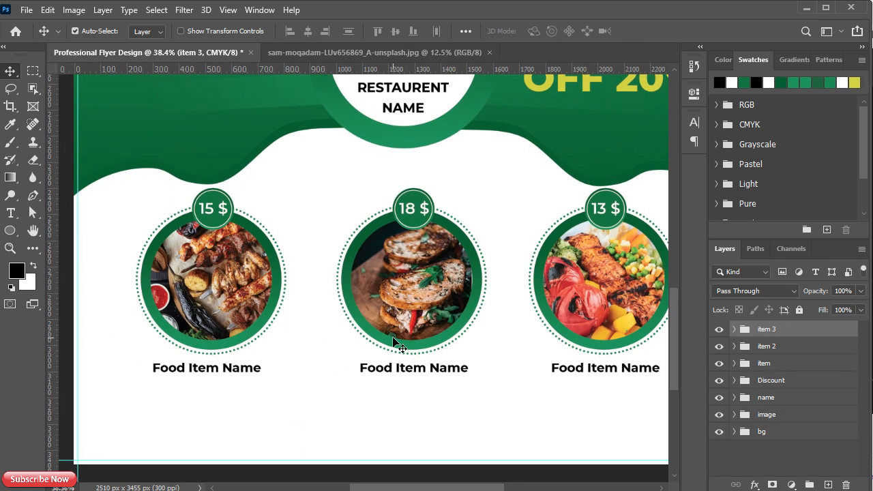
Add a placeholder paragraph text box below the first food item name, above the item 3 group in the layer order.
scroll(187, 393, "up", 5)
left_click(220, 362)
left_click(11, 213)
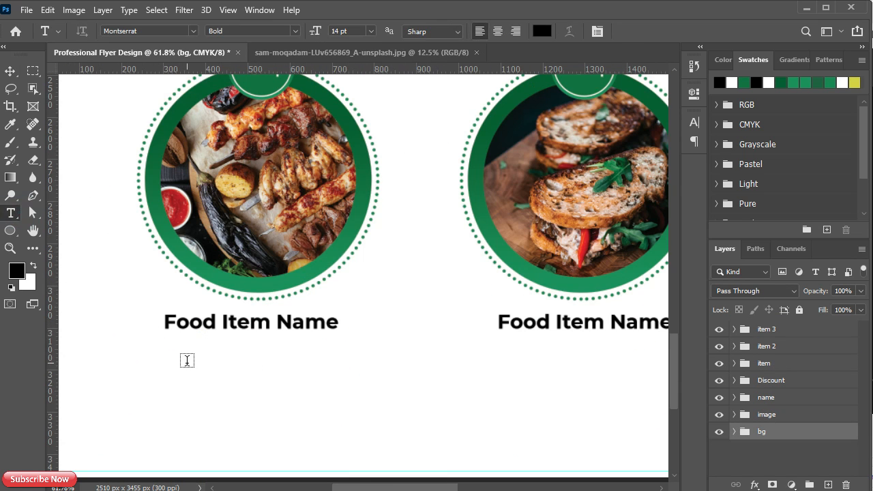
left_click(764, 332)
left_click_drag(135, 345, 372, 386)
Set the description text to 9 pt Montserrat Medium and move it directly under the first food item name.
left_click(694, 122)
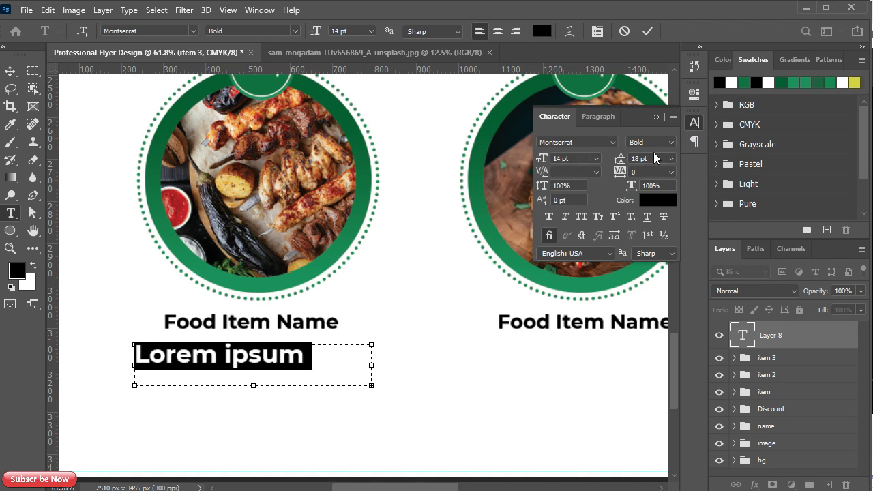
left_click_drag(542, 160, 539, 164)
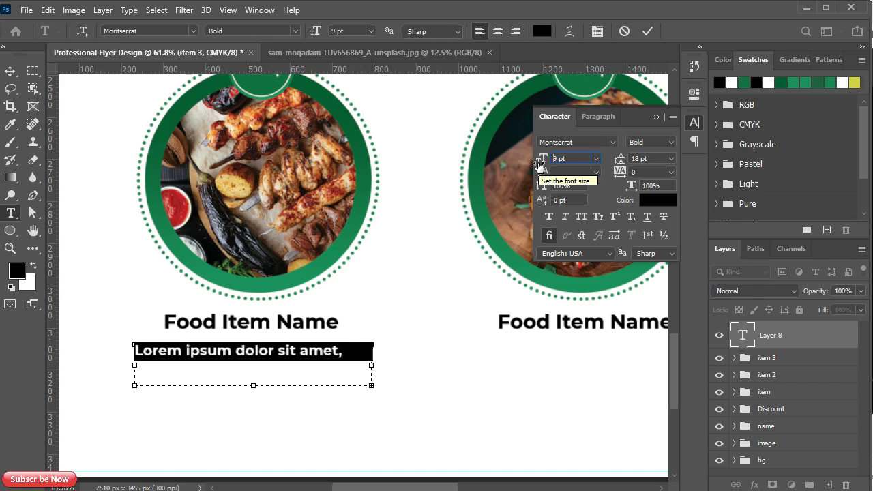
left_click(667, 146)
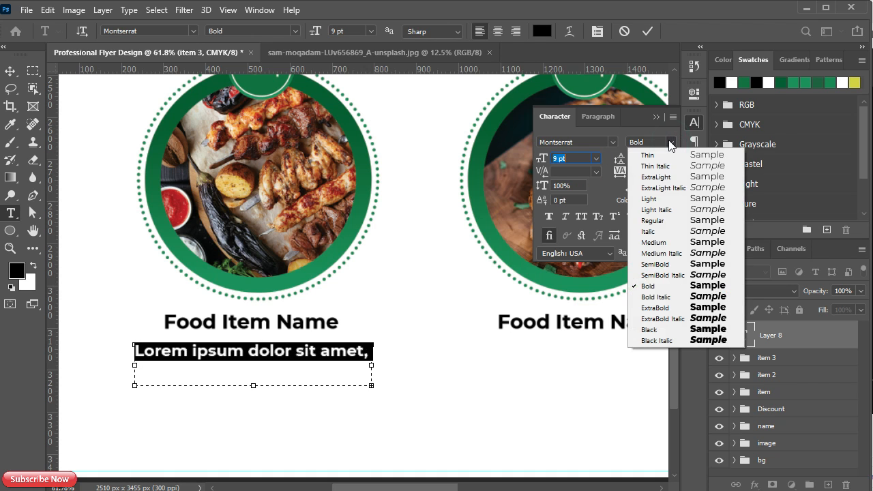
left_click(672, 255)
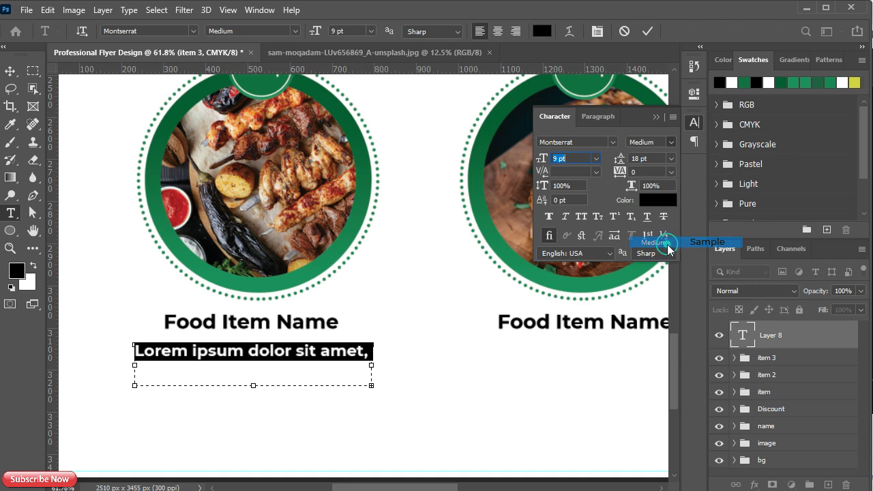
left_click(656, 117)
key("ctrl+Return")
key("v")
left_click_drag(223, 357, 236, 346)
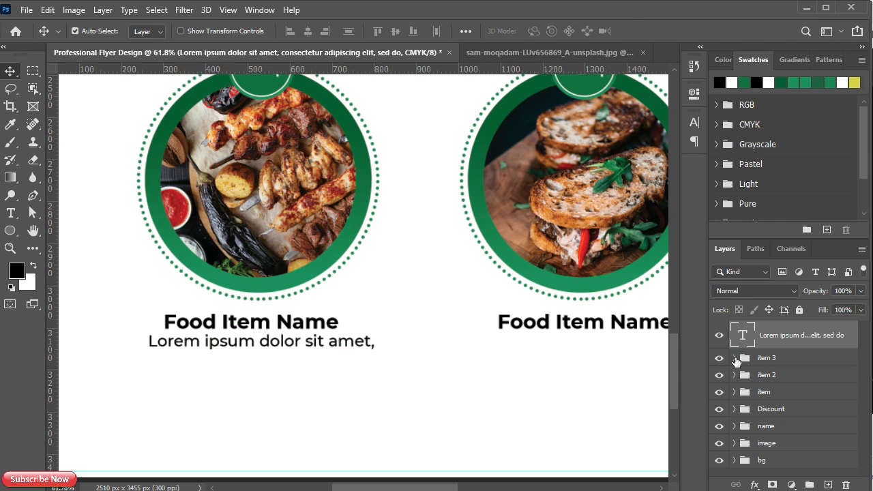
Centre the description horizontally on the first Food Item Name text and nudge it slightly right.
left_click(734, 358)
left_click(730, 360)
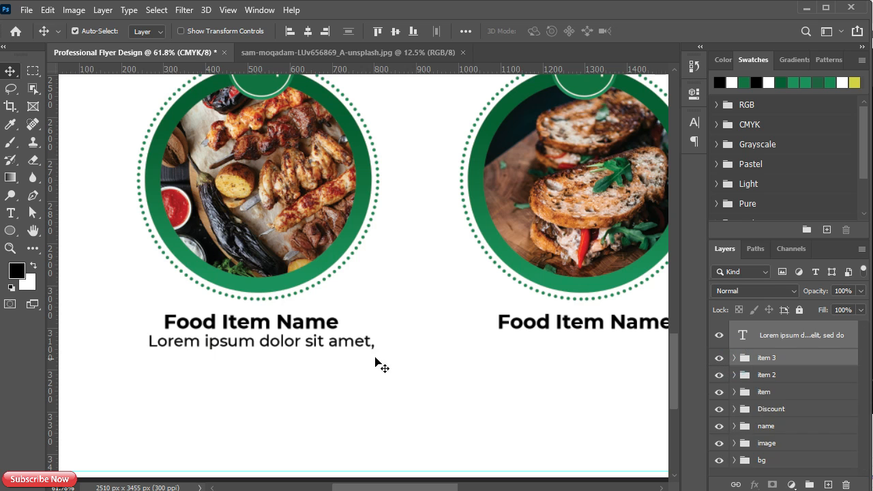
left_click(232, 326, "ctrl")
left_click(752, 414, "ctrl")
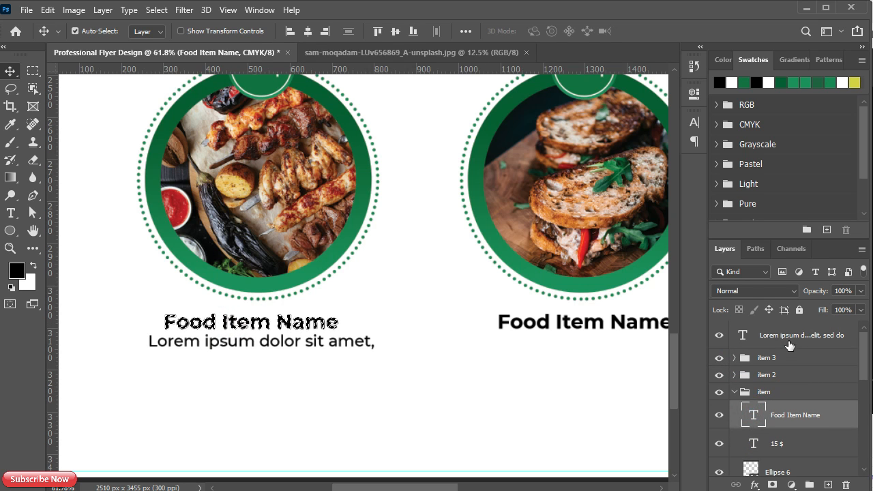
left_click(750, 335)
left_click(310, 31)
key("ctrl+d")
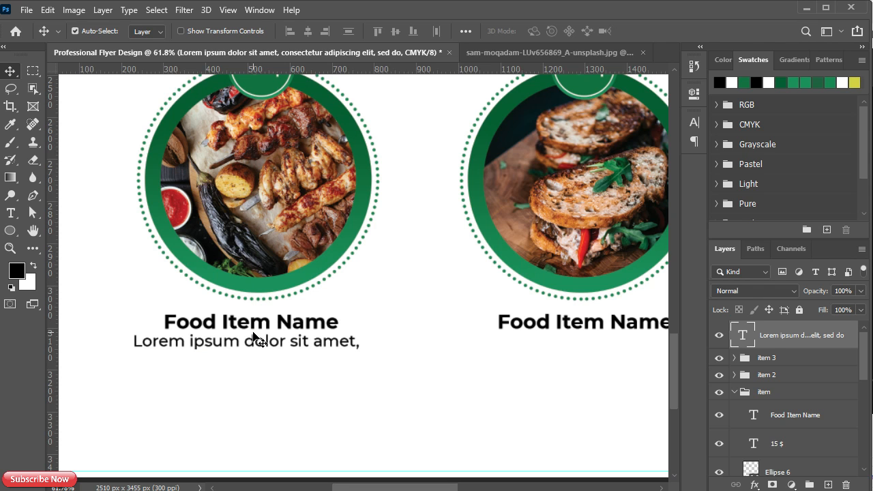
key("Right")
key("Right")
key("Right")
Duplicate the lorem ipsum description under the middle and right food item names.
left_click_drag(296, 345, 498, 355)
scroll(282, 403, "right", 5)
left_click_drag(322, 350, 618, 356)
Move each description layer into its matching item group.
left_click_drag(778, 341, 784, 406)
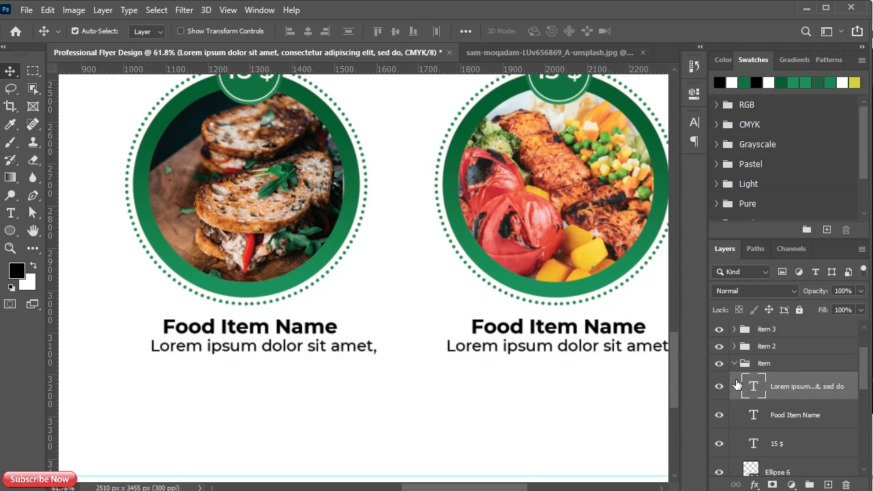
left_click(736, 367)
mouse_move(773, 344)
left_mouse_down()
mouse_move(773, 382)
mouse_move(776, 333)
left_mouse_up()
left_click(735, 330)
scroll(296, 369, "down", 3)
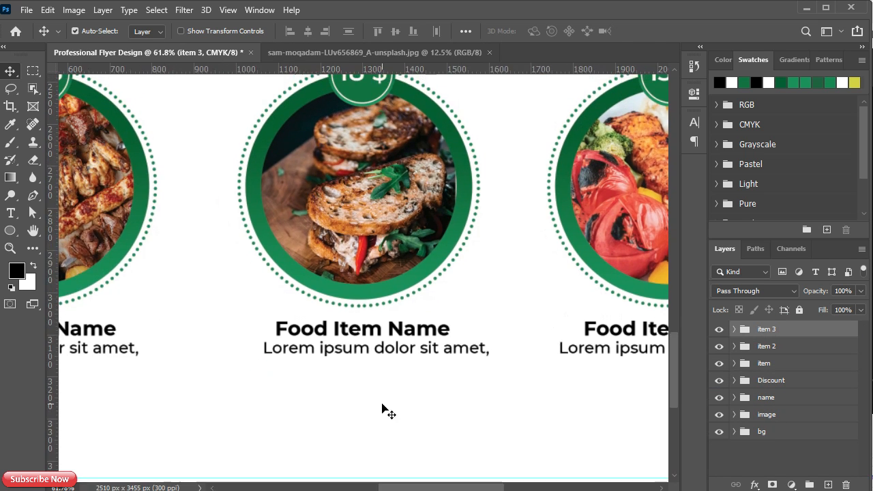
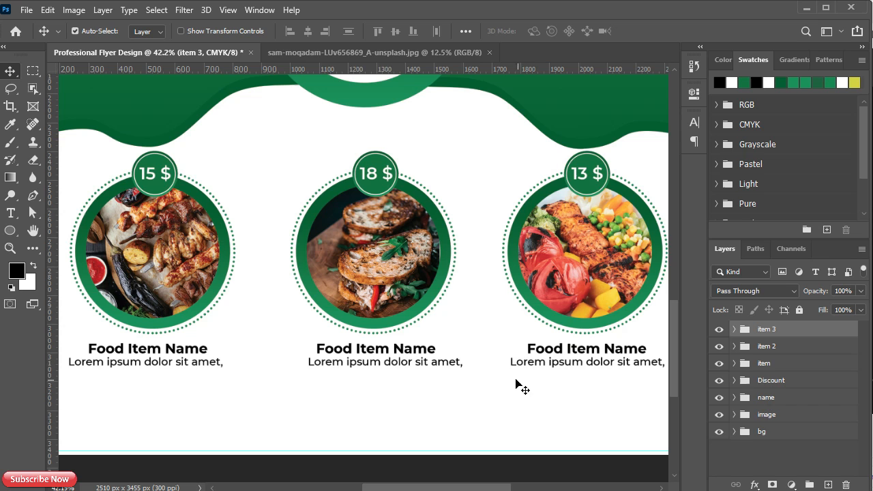
Shift the right and middle descriptions slightly left to sit centred under their names, then collapse the item groups.
left_click_drag(602, 366, 600, 366)
left_click_drag(443, 366, 423, 365)
left_click(735, 439)
scroll(741, 346, "up", 8)
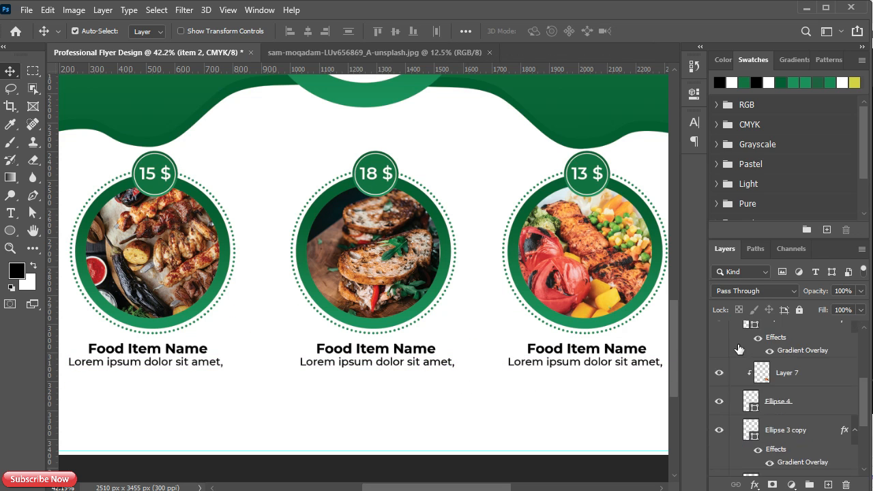
left_click(734, 331)
left_click(766, 330)
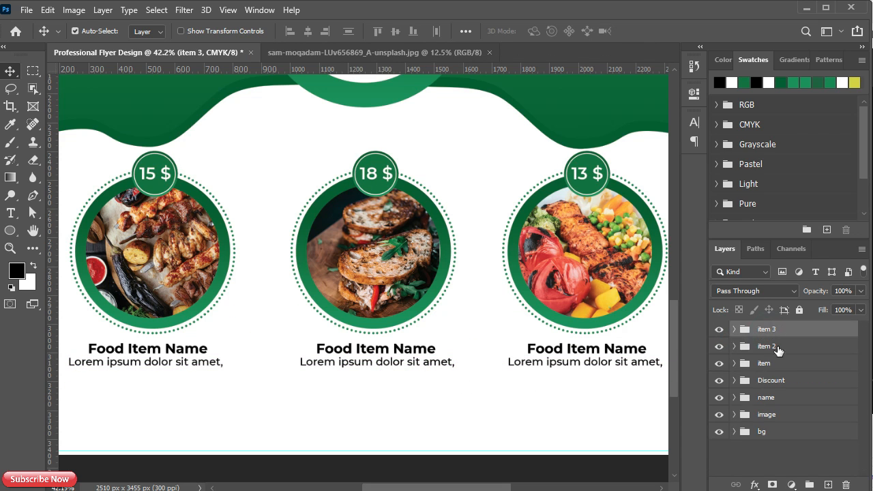
left_click(764, 363, "shift")
left_click_drag(771, 332, 775, 365)
left_click_drag(775, 399, 775, 399)
left_click_drag(774, 332, 781, 350)
key("ctrl+z")
key("ctrl+z")
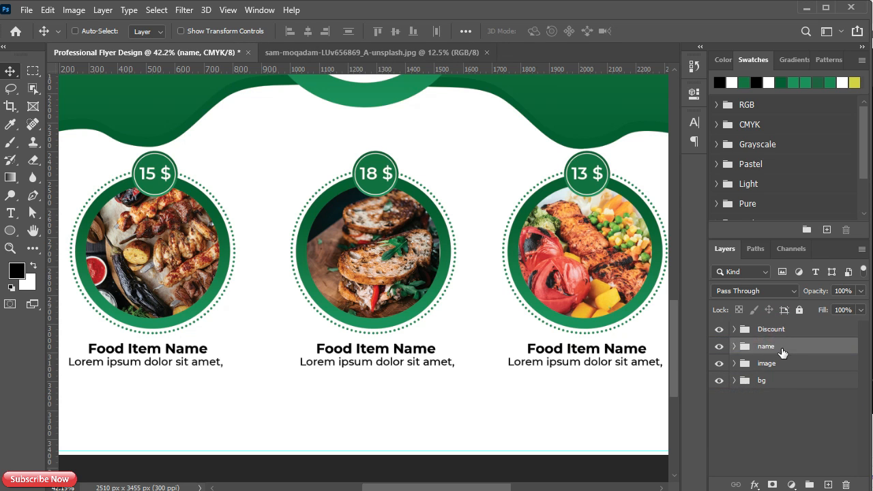
Draw a thin green rectangle about 2538 × 10 px across the page below the food descriptions.
scroll(509, 366, "down", 1)
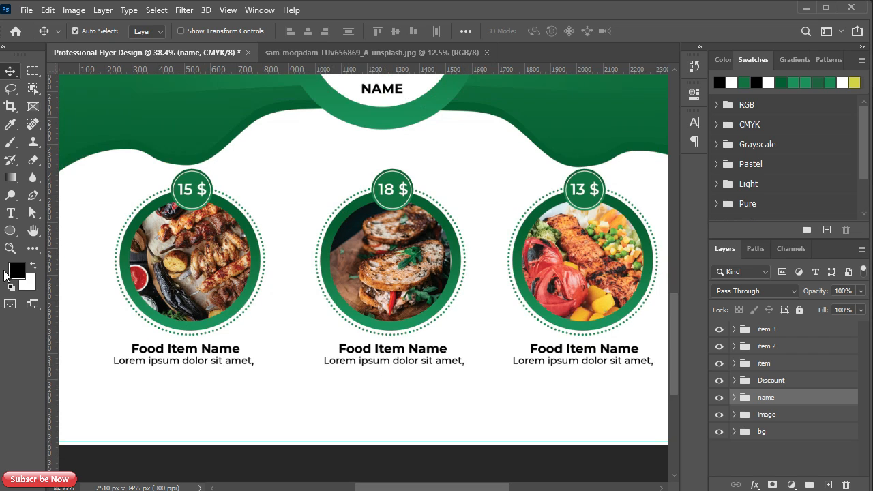
right_click(11, 231)
left_click(54, 232)
scroll(170, 408, "down", 1)
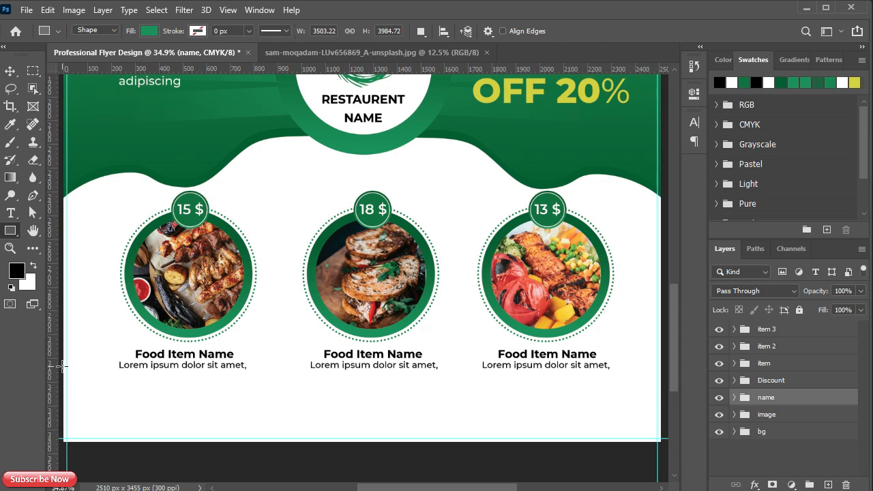
left_click_drag(66, 373, 669, 375)
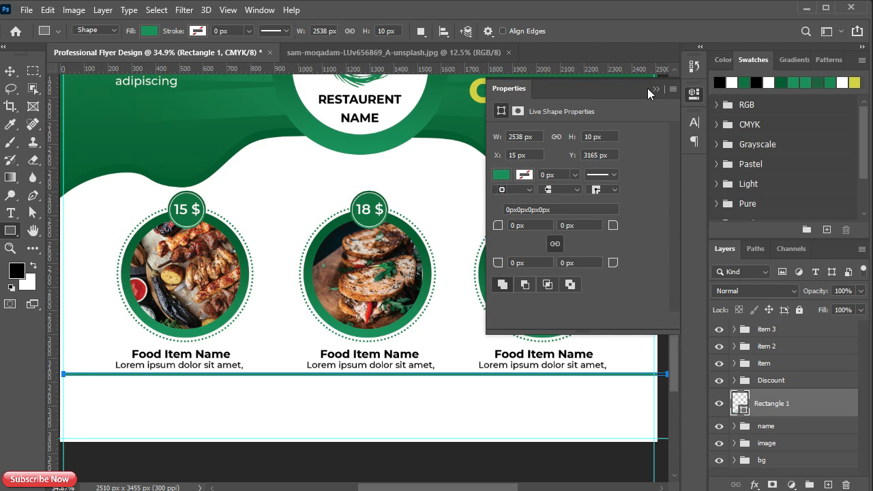
left_click(649, 90)
Centre the green divider line horizontally on the canvas.
key("v")
key("ctrl+a")
left_click(308, 29)
key("ctrl+d")
scroll(382, 375, "up", 3)
Nudge the green divider line down 40 px and move its layer above the item 3 group.
key("shift+Down")
key("shift+Down")
key("shift+Down")
key("shift+Down")
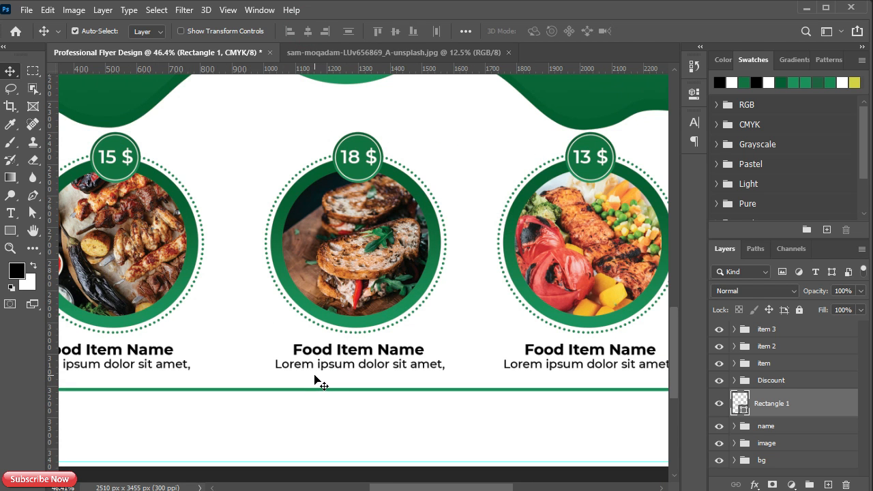
left_click_drag(805, 411, 802, 330)
Draw a house custom shape about 121 × 113 px at the left end of the footer below the green line.
scroll(307, 431, "down", 3)
scroll(242, 436, "up", 3)
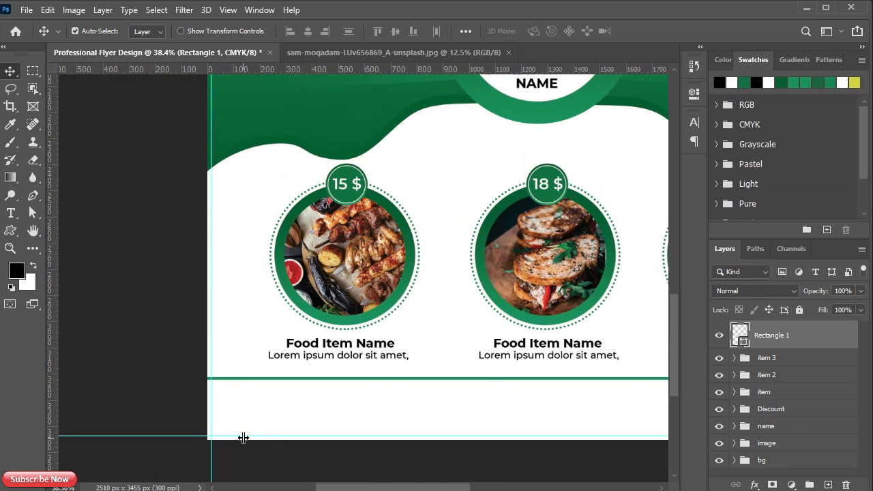
right_click(10, 234)
left_click(68, 298)
left_click_drag(185, 360, 224, 395)
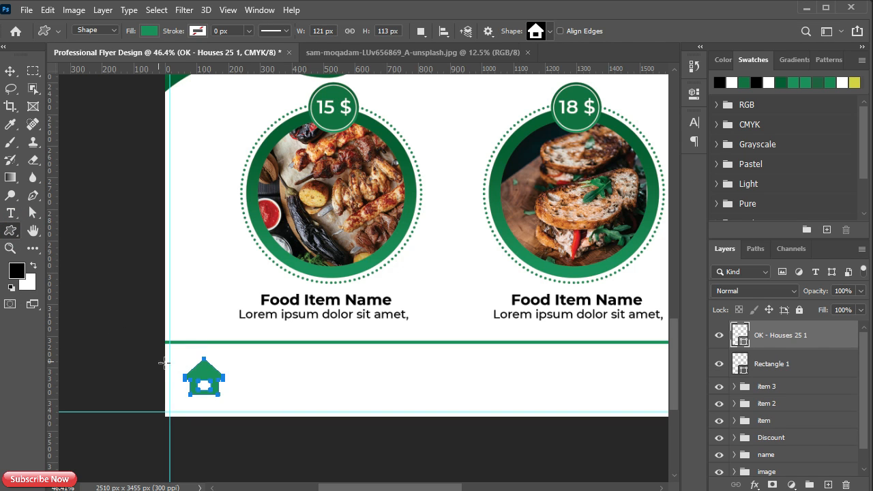
Fill the house icon with black and move it toward the middle of the footer.
double_click(739, 334)
left_click(17, 271)
left_click(856, 188)
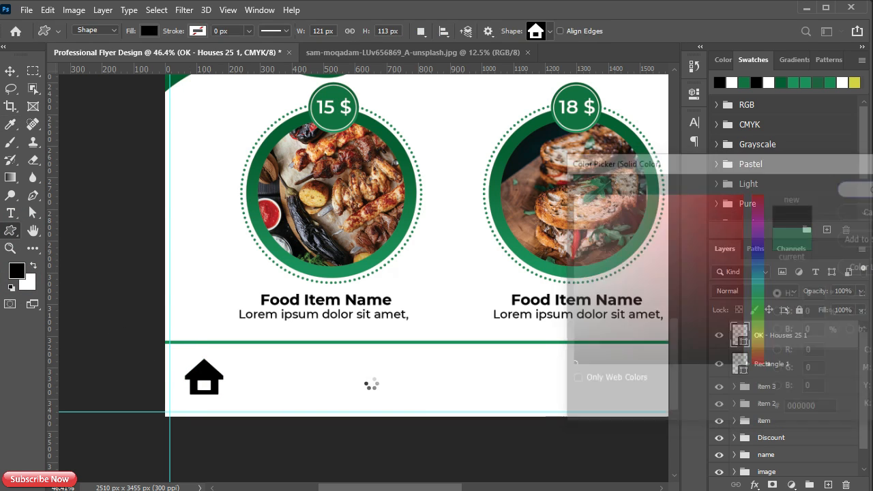
key("v")
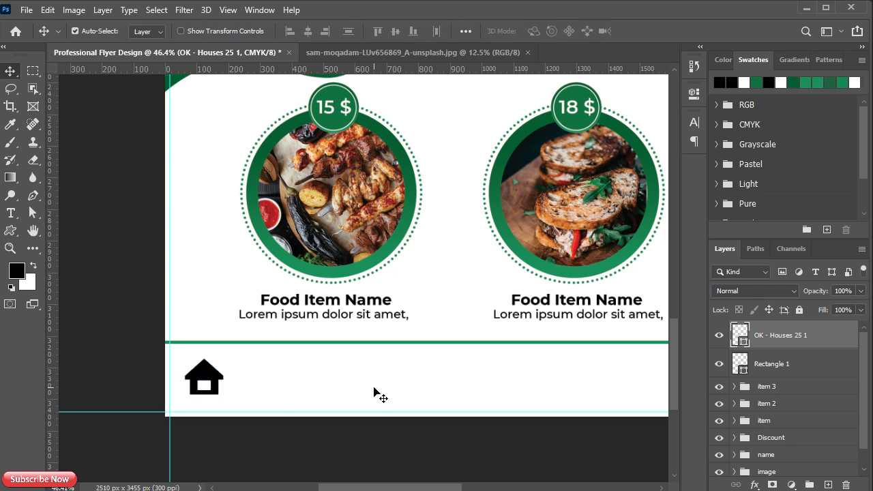
left_click_drag(204, 382, 451, 400)
Draw a black World Wide Web globe custom shape at the left end of the footer.
left_click(15, 229)
left_click(58, 244)
right_click(11, 228)
left_click(63, 298)
left_click(550, 30)
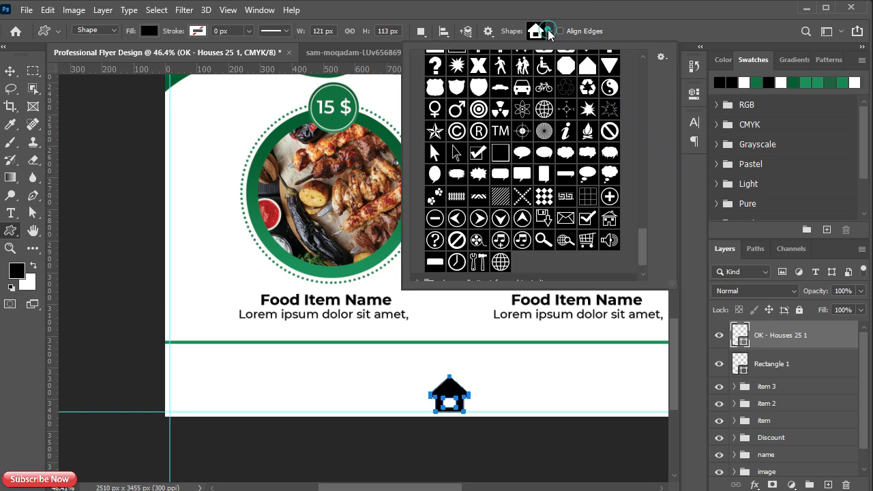
scroll(510, 232, "down", 1)
left_click(499, 252)
mouse_move(194, 383)
left_mouse_down()
mouse_move(225, 407)
mouse_move(194, 375)
mouse_move(202, 382)
left_mouse_up()
key("v")
scroll(196, 395, "up", 3)
key("ctrl+z")
Add the contact phone number as text beside the globe icon and set its size to 14 pt.
key("t")
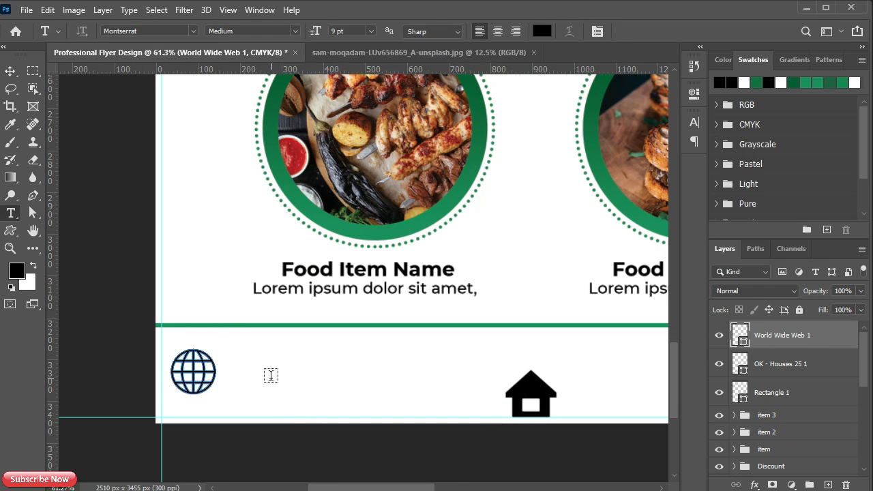
left_click(271, 375)
key("BackSpace")
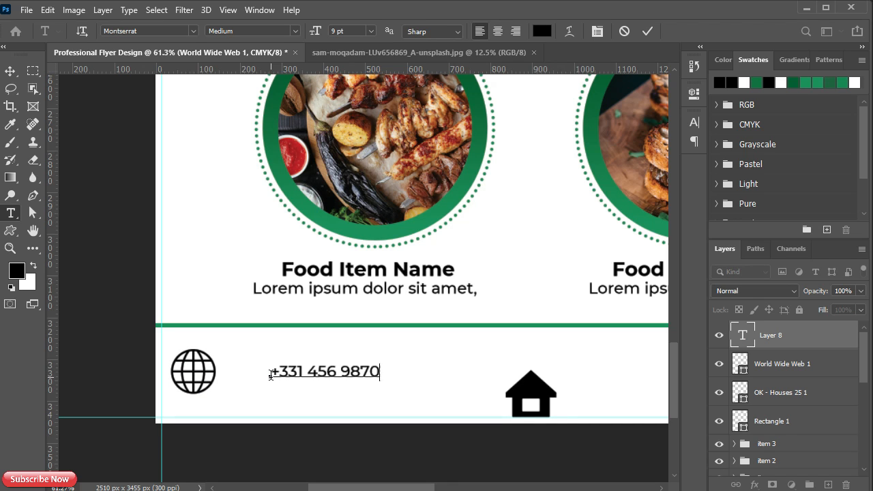
left_click(10, 71)
left_click(694, 95)
left_click(663, 89)
left_click(694, 122)
left_click(596, 158)
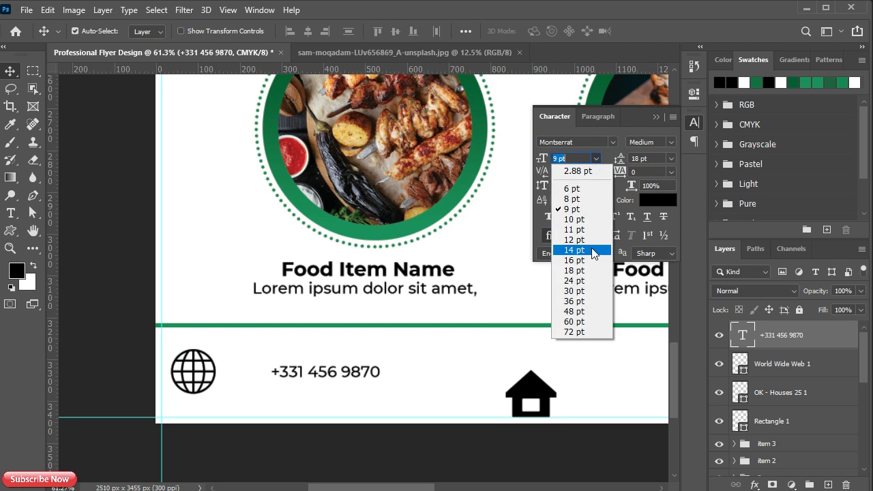
left_click(577, 250)
left_click(656, 118)
Move the phone number next to the globe icon and shift the house icon closer to it.
left_click_drag(351, 380, 298, 381)
left_click_drag(346, 398, 271, 400)
left_click_drag(444, 397, 212, 389)
Add the text "Your Address" beside the house icon in the footer.
key("t")
left_click(319, 381)
type("Your")
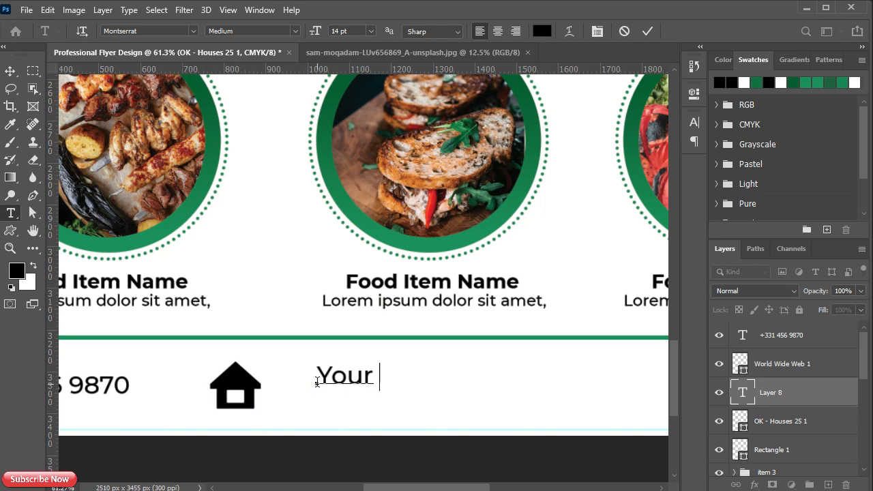
type(" Address")
left_click(414, 377)
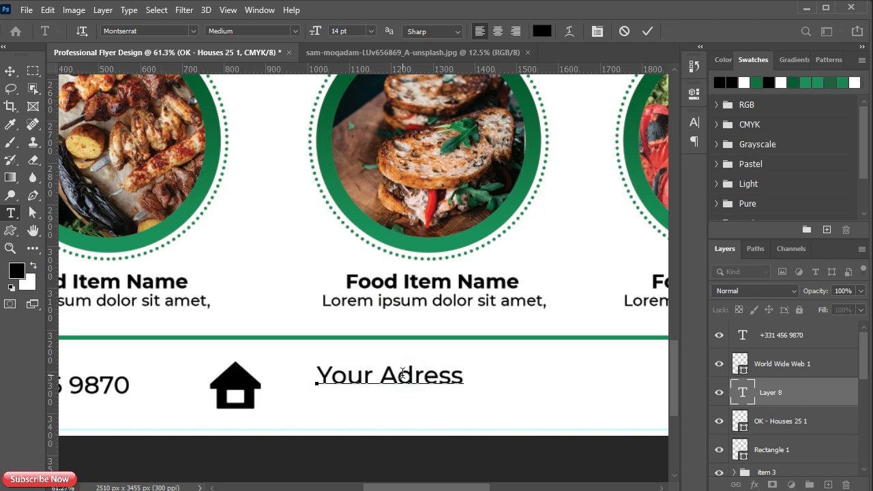
type("d")
left_click(649, 32)
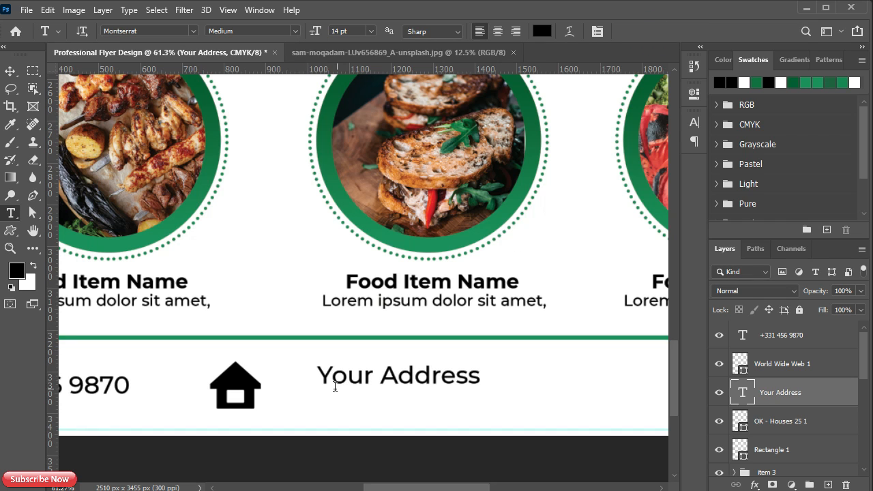
Set the address text to all caps and move it closer to the house icon.
left_click(694, 123)
left_click(581, 216)
left_click(694, 123)
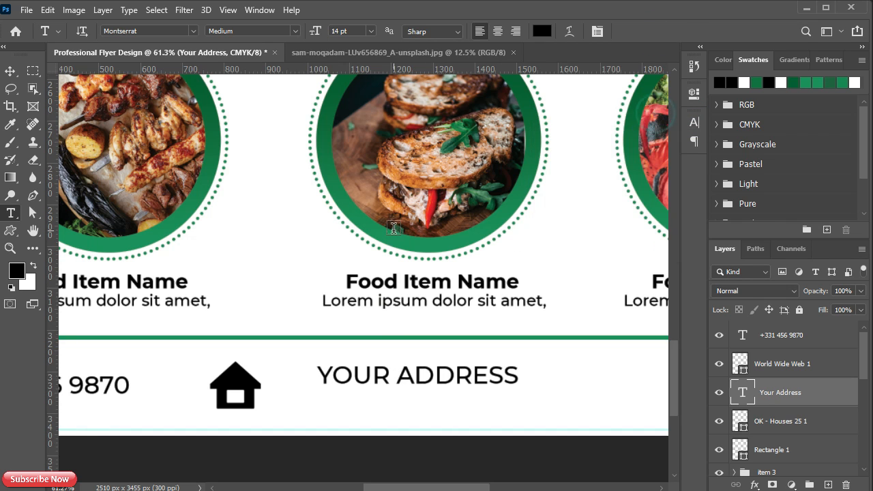
key("v")
left_click_drag(379, 377, 342, 385)
Choose the telephone handset symbol as the custom shape for the footer.
left_click_drag(495, 378, 245, 371)
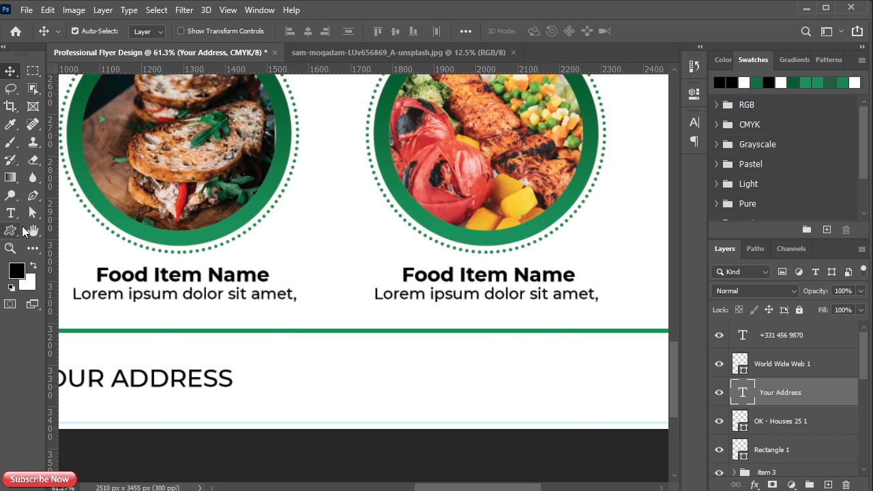
left_click(12, 230)
left_click(553, 31)
scroll(475, 195, "up", 3)
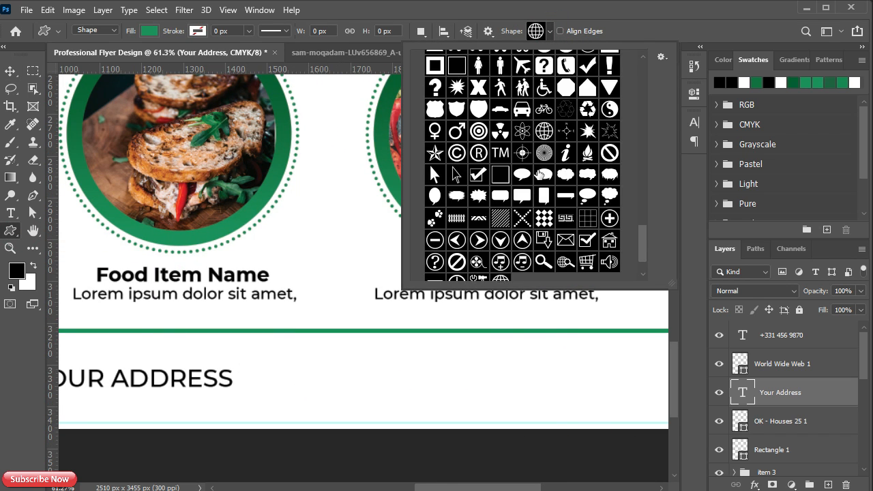
left_click(558, 135)
left_click(416, 331)
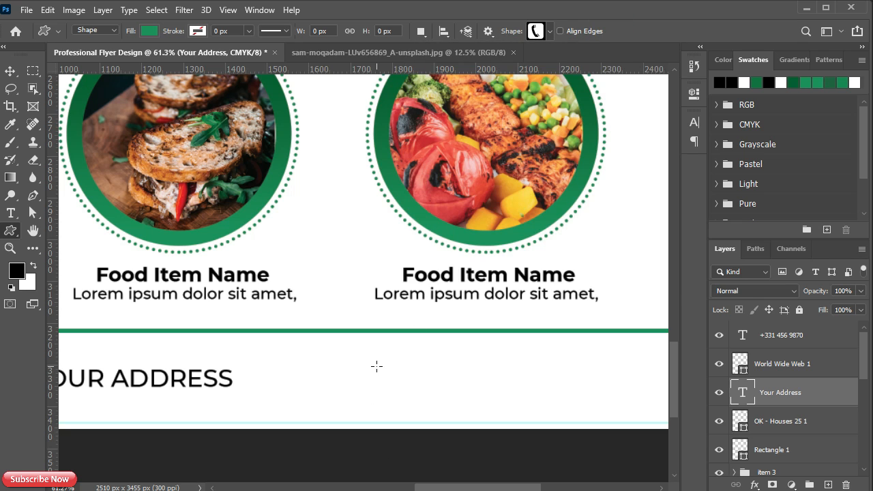
Move the globe icon from beside the phone number to the space after the address text in the footer.
scroll(269, 337, "left", 10)
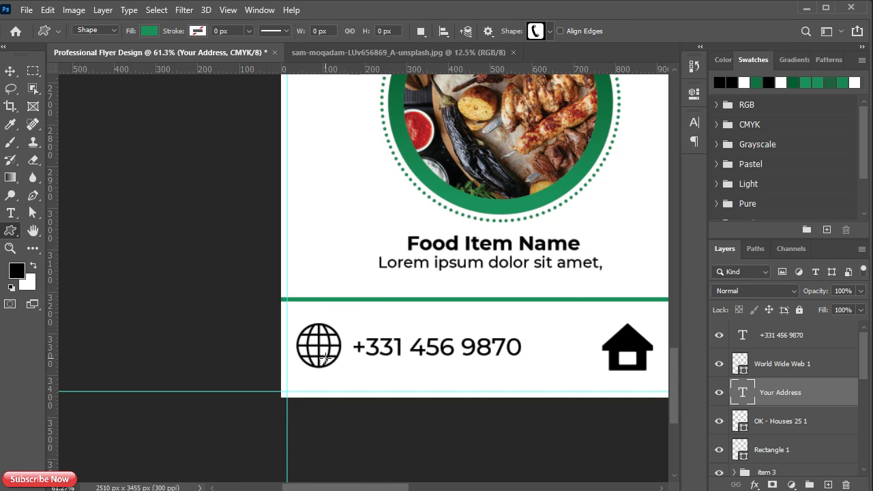
key("v")
left_click_drag(326, 357, 748, 355)
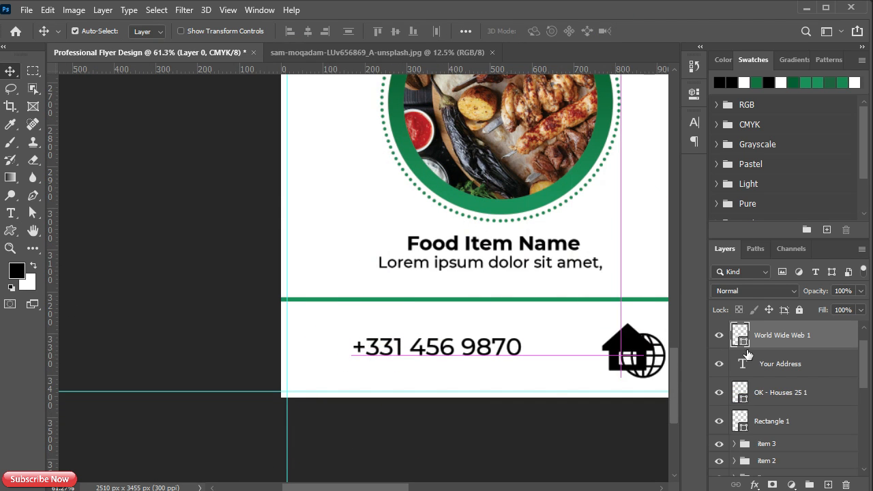
left_click_drag(616, 361, 276, 350)
key("t")
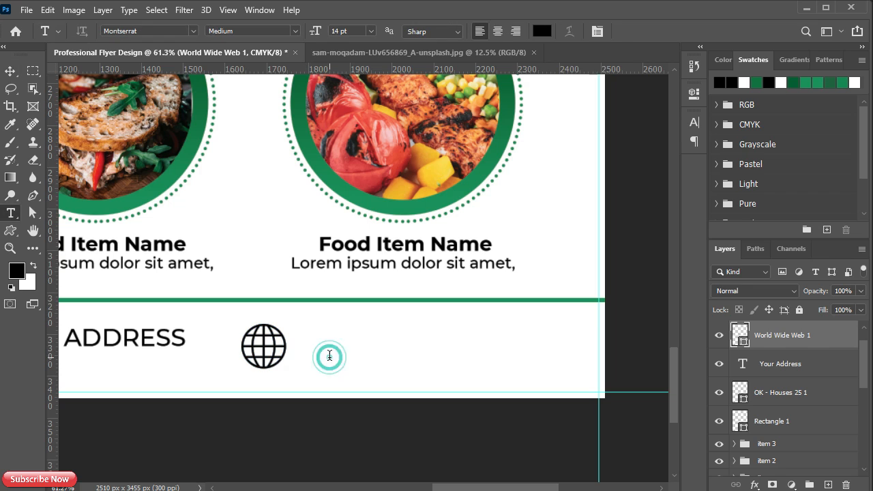
left_click(325, 355)
key("BackSpace")
type("www.soft")
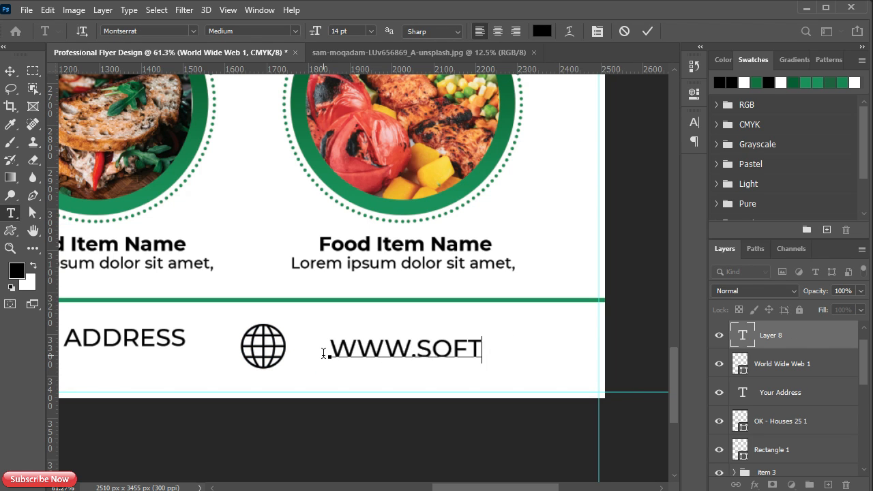
type("asia.com")
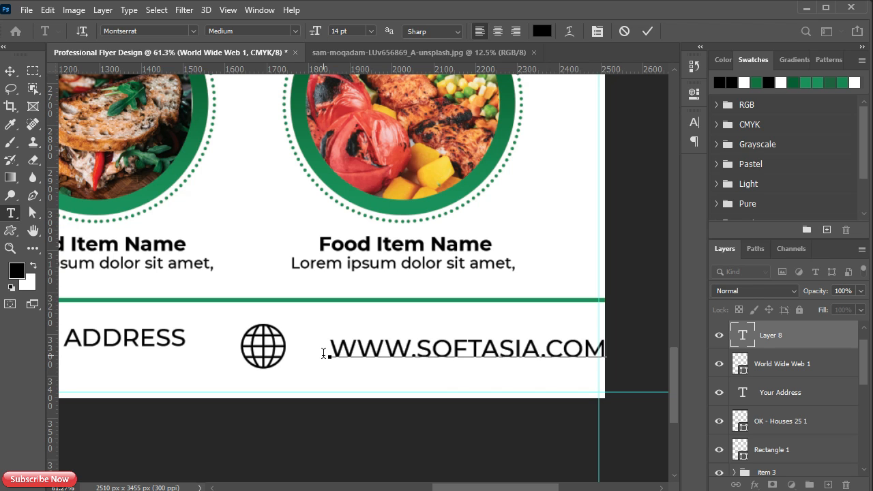
left_click(647, 31)
Move the website text closer to the globe icon and adjust the placement of the other footer icons and text.
key("v")
left_click_drag(405, 355, 376, 346)
left_click_drag(267, 361, 266, 352)
left_click_drag(220, 339, 525, 343)
left_click_drag(273, 349, 410, 375)
left_click_drag(238, 382, 263, 384)
left_click_drag(376, 368, 376, 359)
left_click_drag(302, 372, 359, 395)
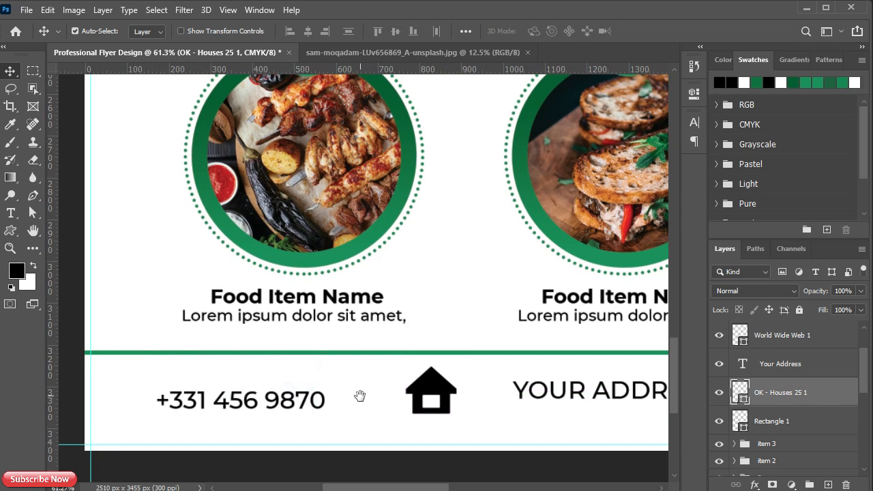
Draw the phone icon in front of the phone number and align it with the text.
left_click(10, 230)
left_click_drag(106, 387, 134, 410)
key("v")
left_click_drag(123, 373, 135, 388)
Group all the footer layers, from Rectangle 1 up to the phone number, and name the group "info".
scroll(503, 372, "down", 3)
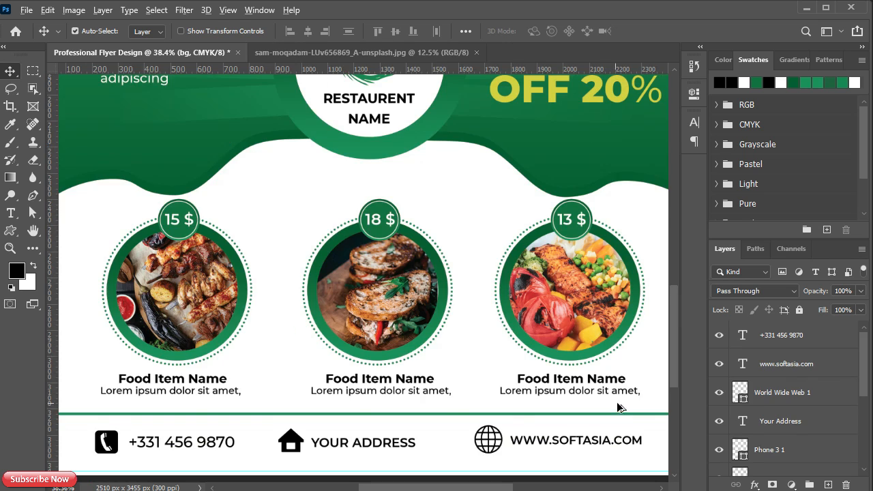
scroll(619, 407, "down", 4)
scroll(780, 419, "down", 4)
scroll(774, 432, "up", 1)
left_click(773, 425)
scroll(773, 395, "up", 3)
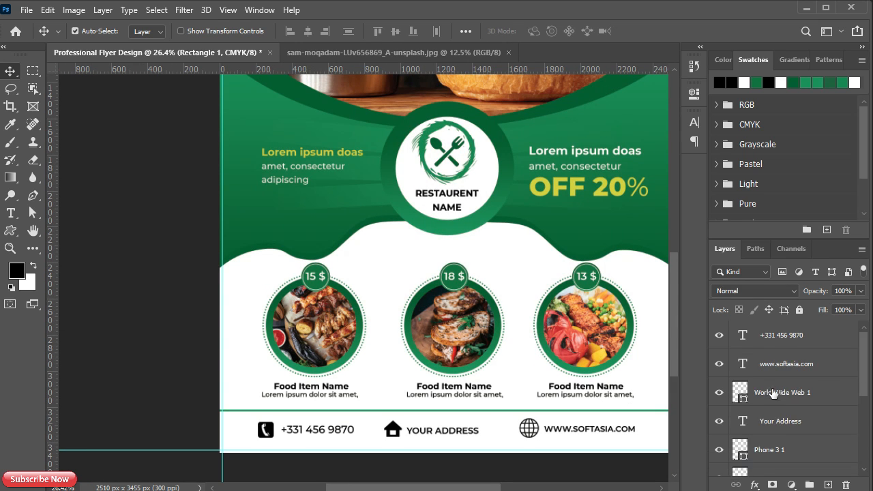
left_click(780, 333, "shift")
key("ctrl+g")
double_click(769, 330)
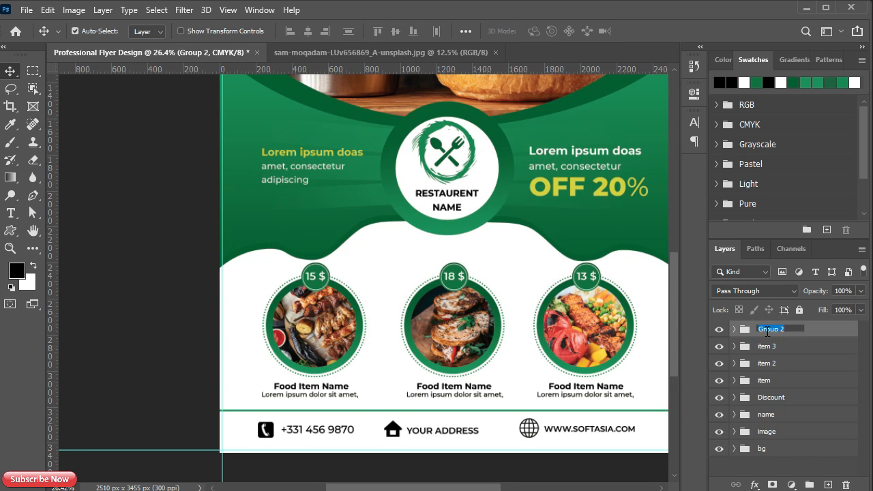
left_click(807, 328)
Add the text "Burger" over the fries in the header photo.
left_click_drag(501, 253, 400, 382)
left_click_drag(399, 210, 419, 322)
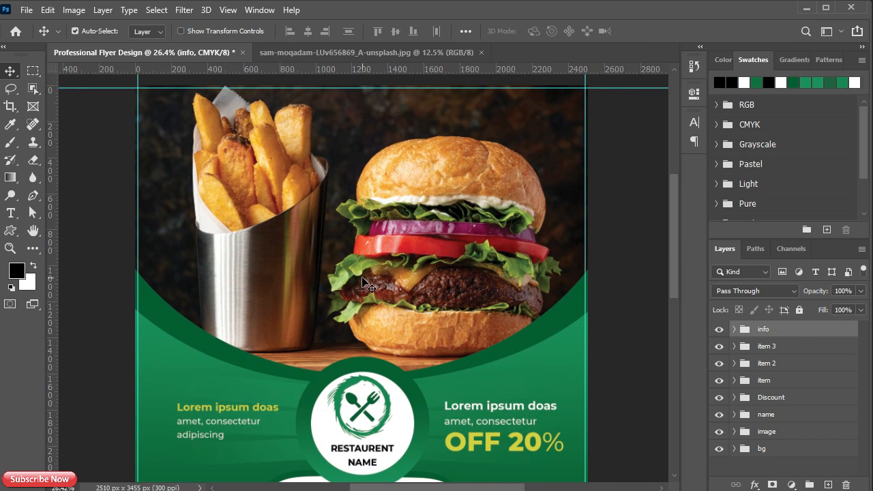
key("t")
left_click(225, 171)
key("BackSpace")
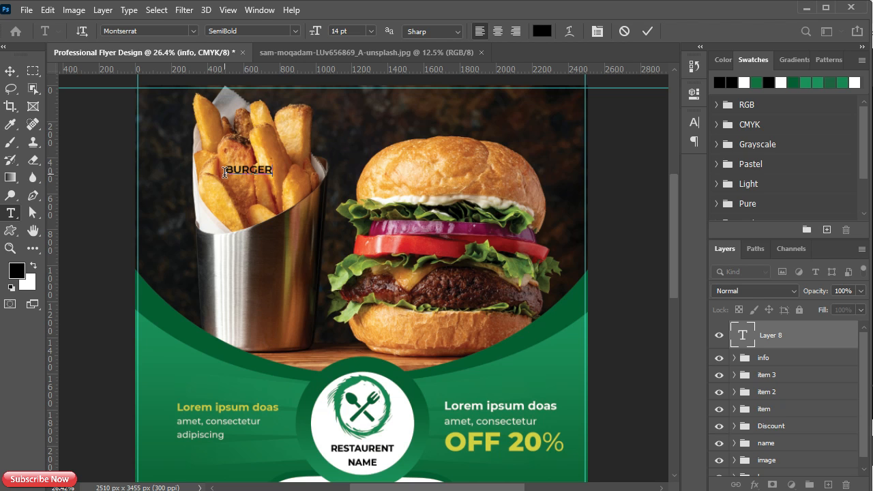
left_click(645, 33)
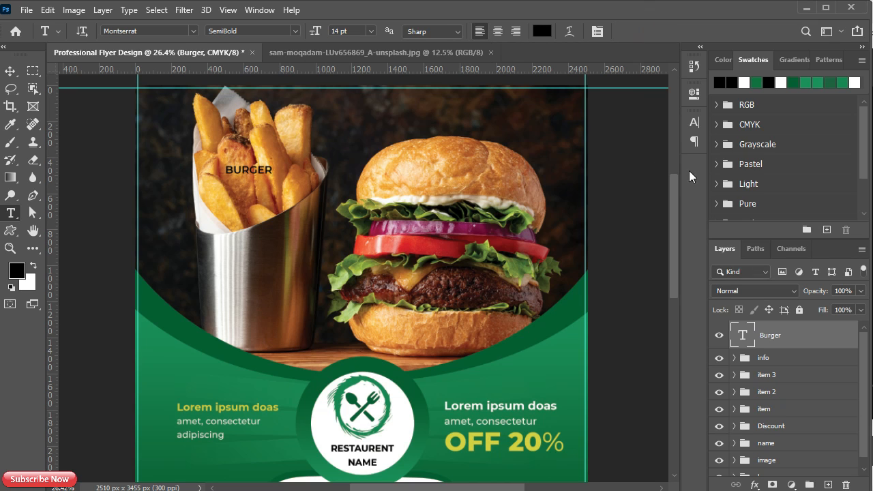
Set the BURGER text size to 30 pt.
left_click(693, 121)
left_click(595, 159)
left_click(577, 287)
left_click(656, 117)
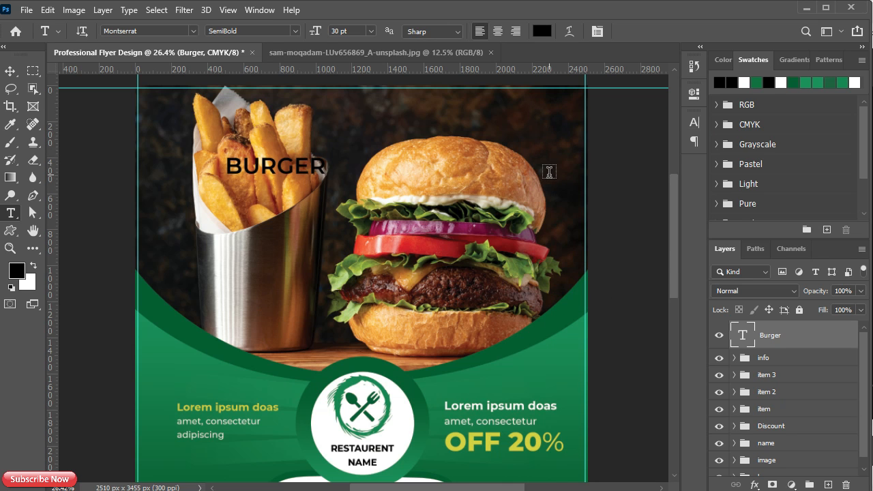
Try to set the BURGER text to 50 pt in the Impact font.
key("v")
scroll(539, 199, "up", 1)
left_click(539, 199)
left_click(693, 123)
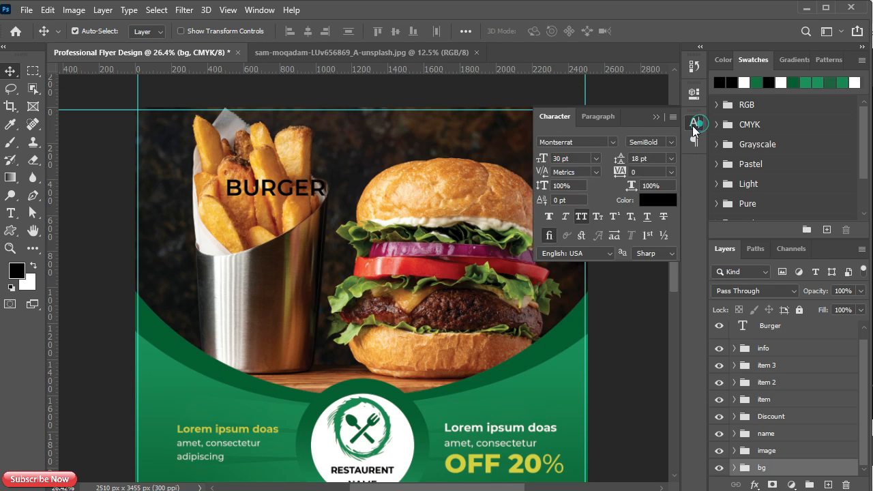
left_click(595, 159)
left_click(584, 308)
left_click(566, 158)
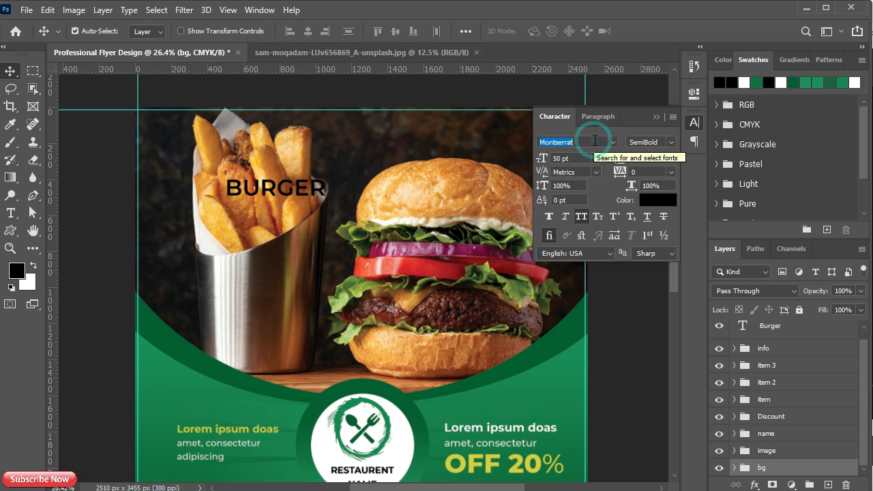
left_click(592, 140)
type("i")
left_click(614, 184)
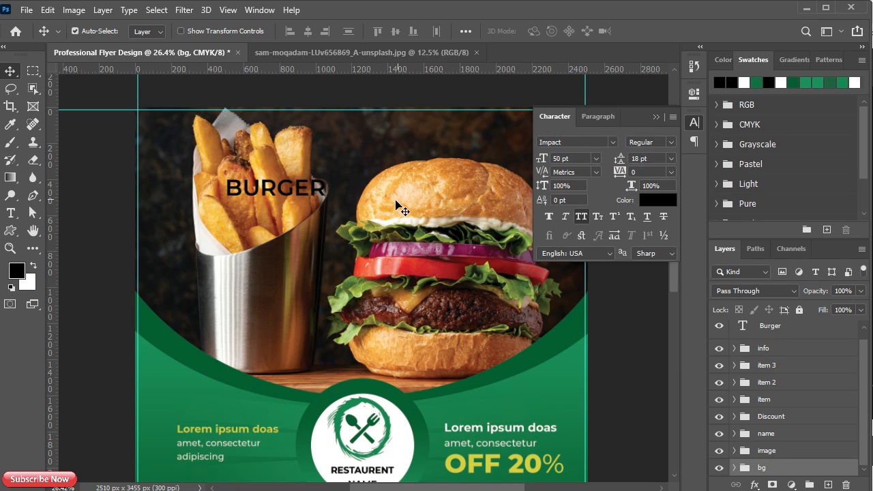
Select the BURGER text layer and set it to 50 pt in the Impact font.
left_click(273, 192)
left_click(596, 158)
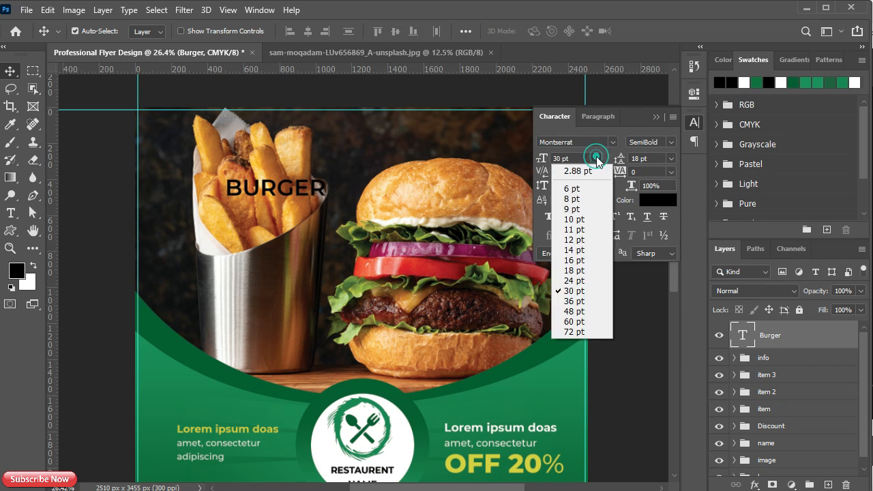
left_click(587, 309)
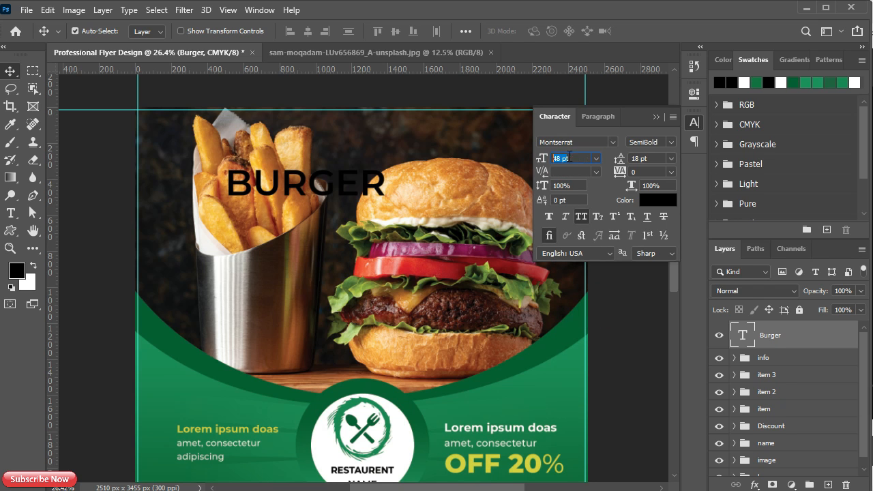
key("Up")
key("Up")
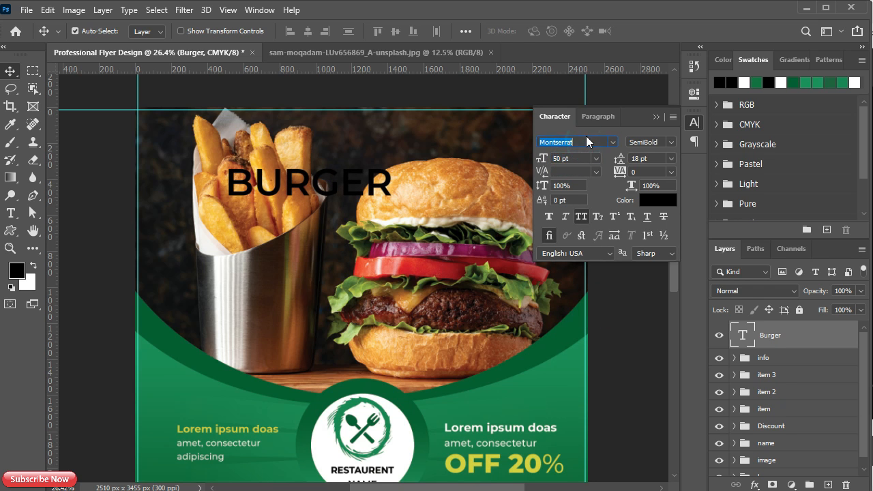
type("im")
left_click(566, 181)
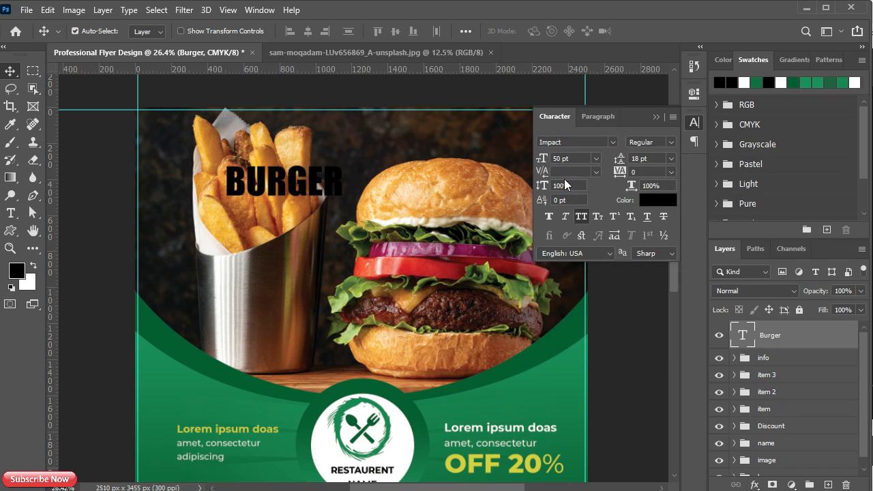
Color the BURGER text with the yellow d2d039 sampled from the OFF 20% text and nudge it up and left.
left_click(659, 199)
left_click(466, 464)
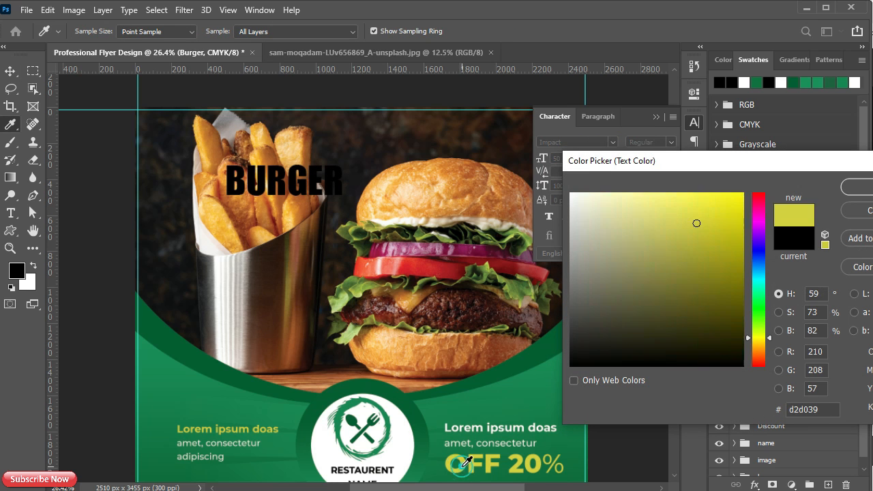
left_click(856, 187)
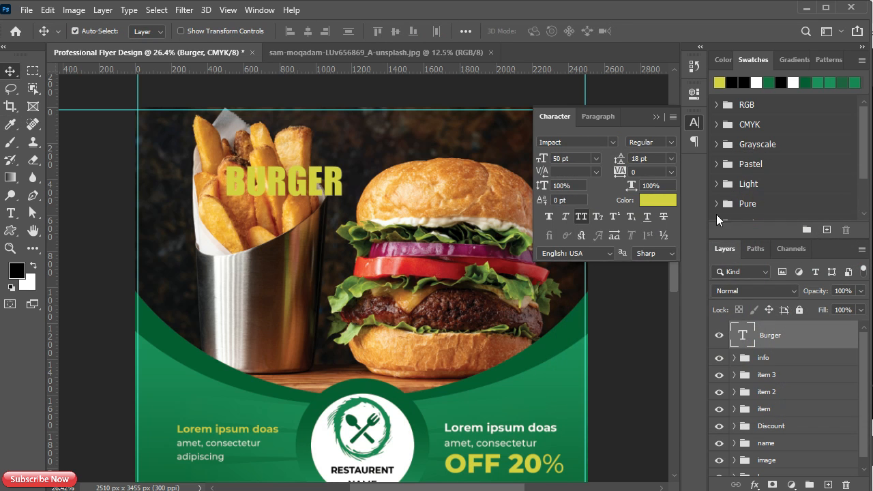
left_click_drag(280, 183, 269, 179)
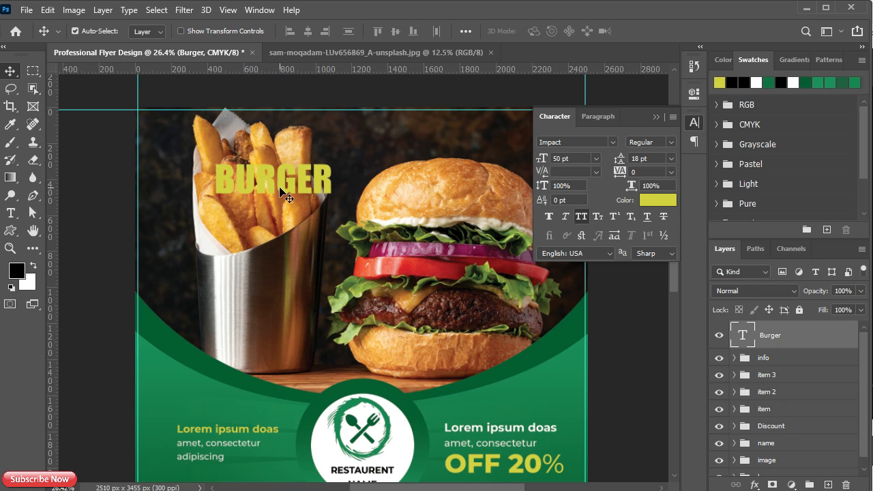
Add a Gradient Overlay to the BURGER text using the yellow-to-red Orange_05 preset.
double_click(797, 345)
left_click(429, 358)
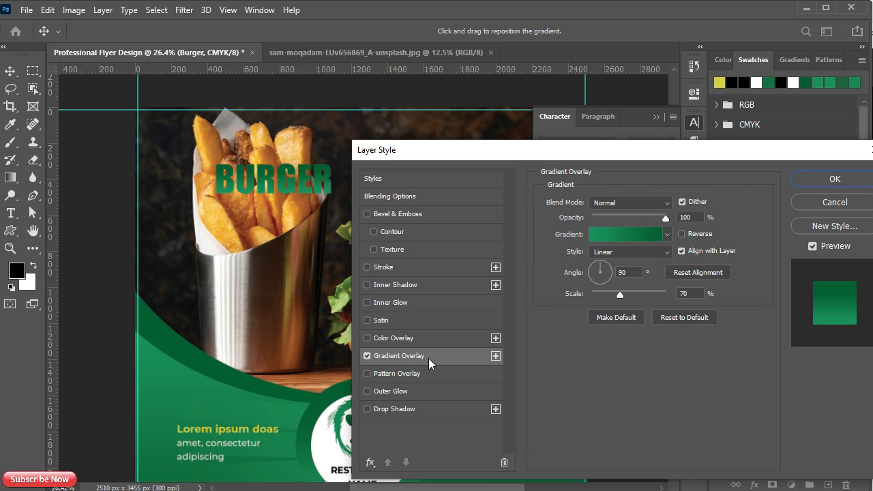
left_click(667, 234)
left_click(556, 322)
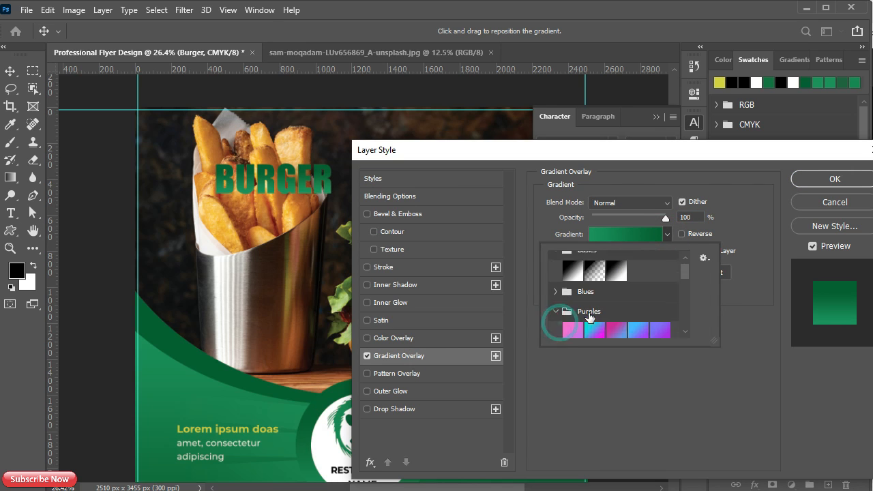
scroll(587, 318, "down", 2)
left_click(554, 319)
scroll(566, 320, "down", 3)
left_click(557, 308)
scroll(558, 311, "down", 3)
left_click(556, 296)
scroll(565, 307, "down", 2)
scroll(661, 287, "up", 2)
left_click(657, 271)
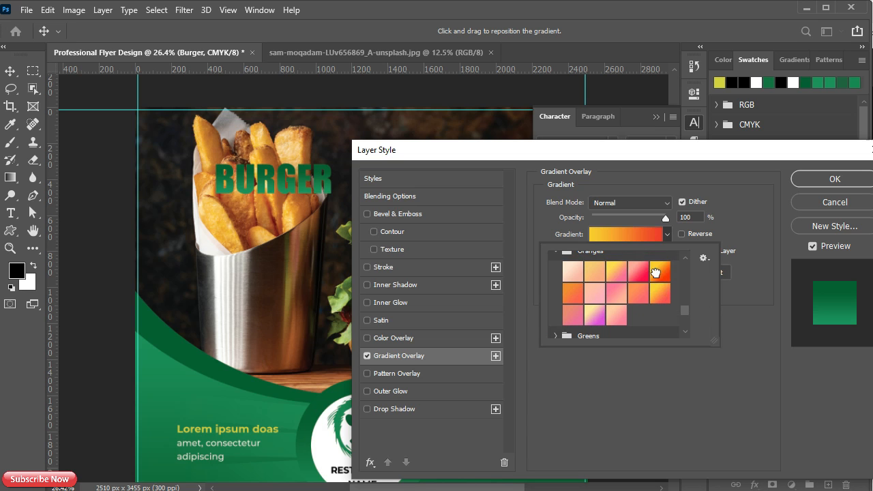
left_click(736, 221)
Edit the overlay gradient to have red stops at both ends and a yellow stop at 50%.
left_click(631, 235)
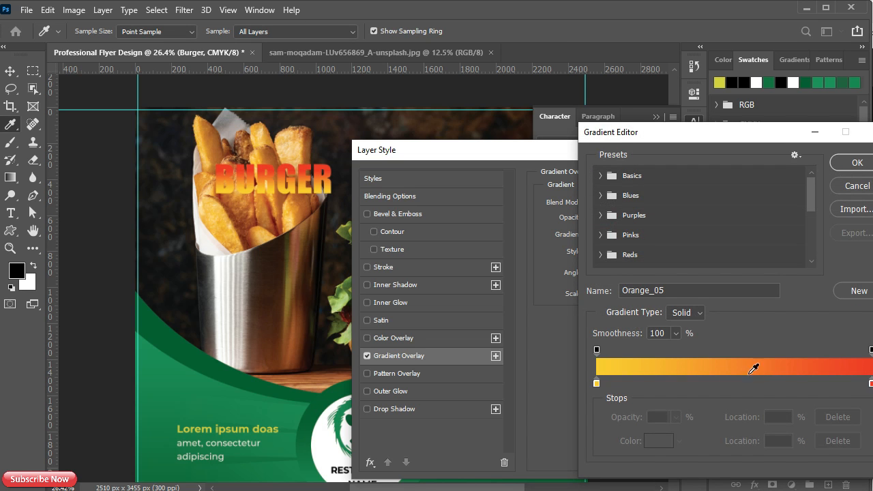
left_click(871, 383)
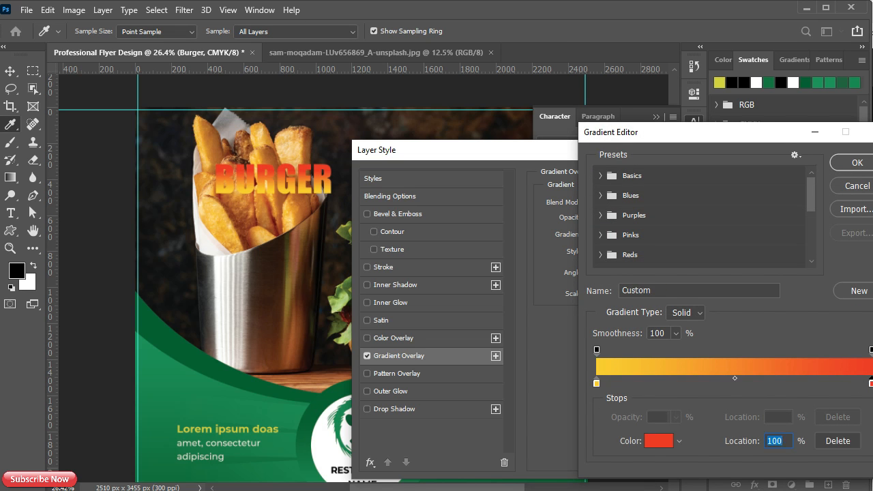
left_click_drag(798, 385, 683, 386)
left_click_drag(597, 384, 766, 385)
left_click_drag(682, 384, 597, 395)
left_click_drag(767, 384, 736, 388)
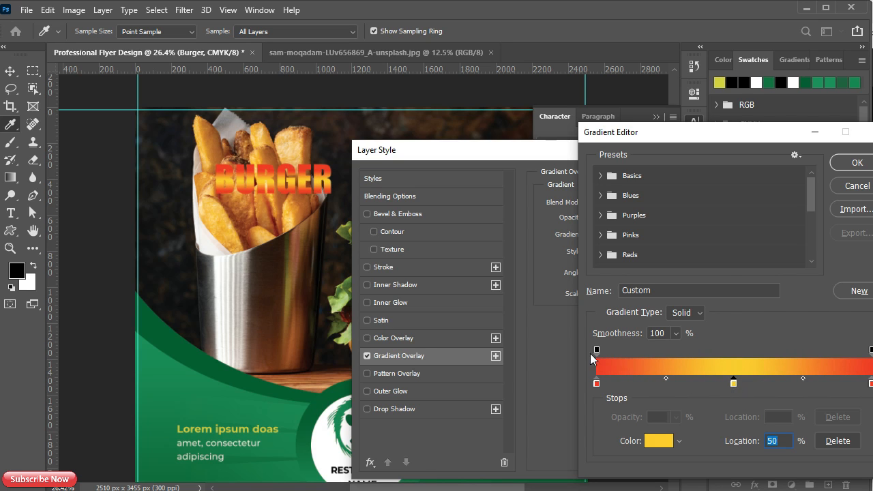
Fine-tune the gradient's midpoints and yellow stop, then set the overlay scale to 122%.
left_click_drag(665, 378, 644, 380)
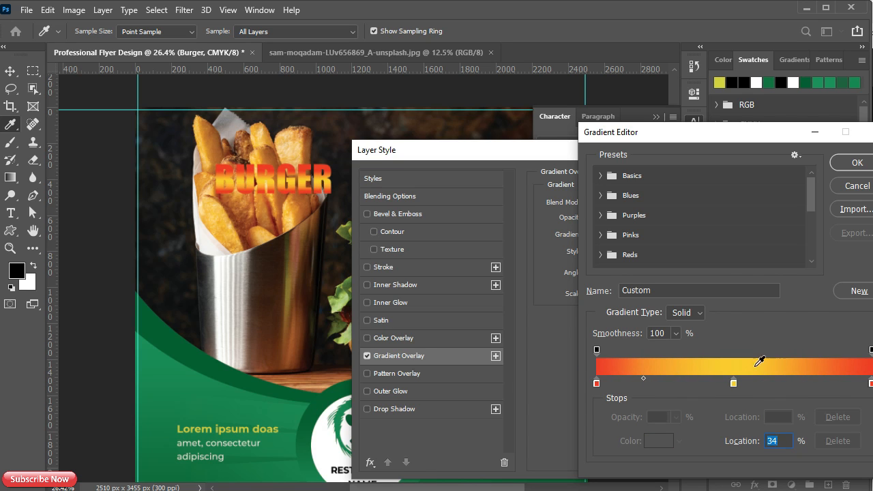
left_click(871, 385)
mouse_move(804, 379)
left_mouse_down()
mouse_move(823, 379)
mouse_move(802, 379)
left_mouse_up()
left_click_drag(734, 384, 737, 383)
left_click_drag(643, 379, 656, 380)
left_click(855, 164)
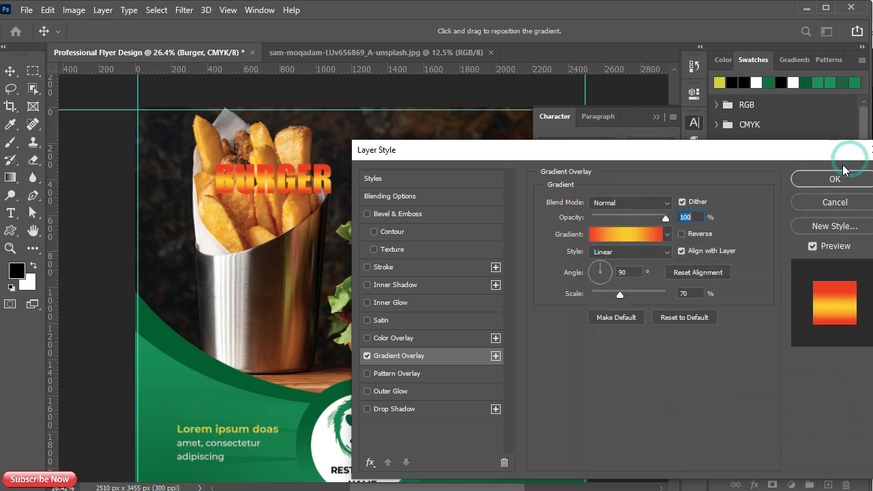
type("122")
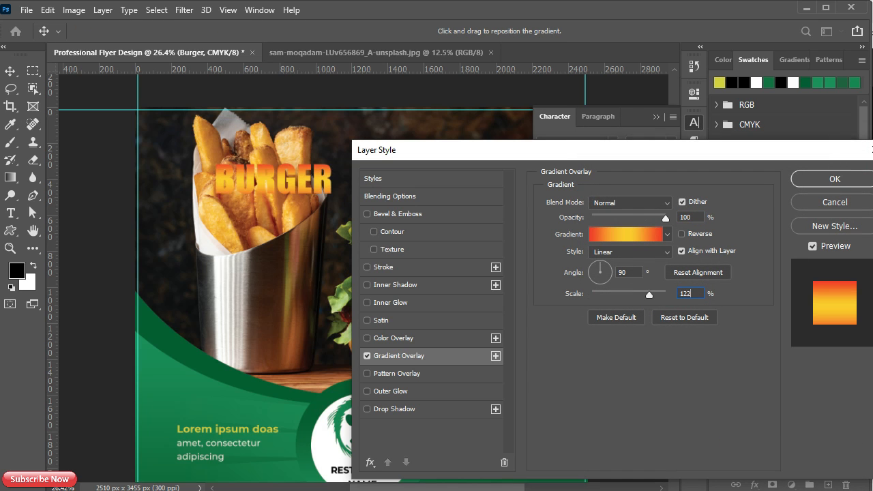
Shift the overlay gradient on the BURGER text and add a black Drop Shadow with Normal blending, 63% opacity, 9 px distance and 232 px size.
left_click(634, 273)
left_click_drag(268, 183, 270, 179)
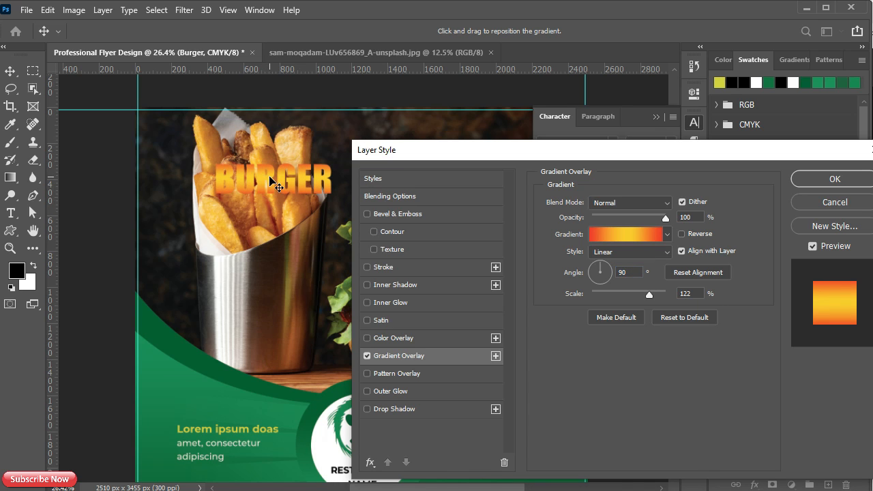
left_click(405, 412)
left_click_drag(598, 296, 649, 298)
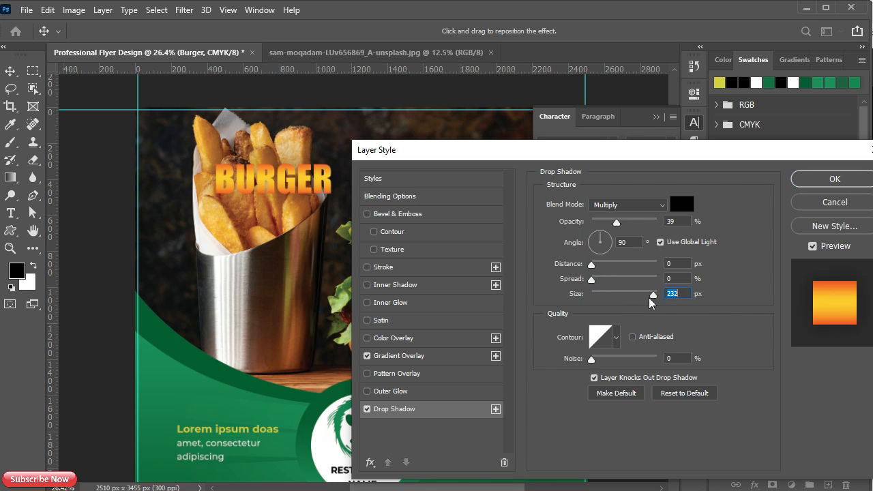
left_click_drag(623, 221, 630, 221)
left_click_drag(592, 266, 600, 270)
left_click(628, 205)
left_click(622, 167)
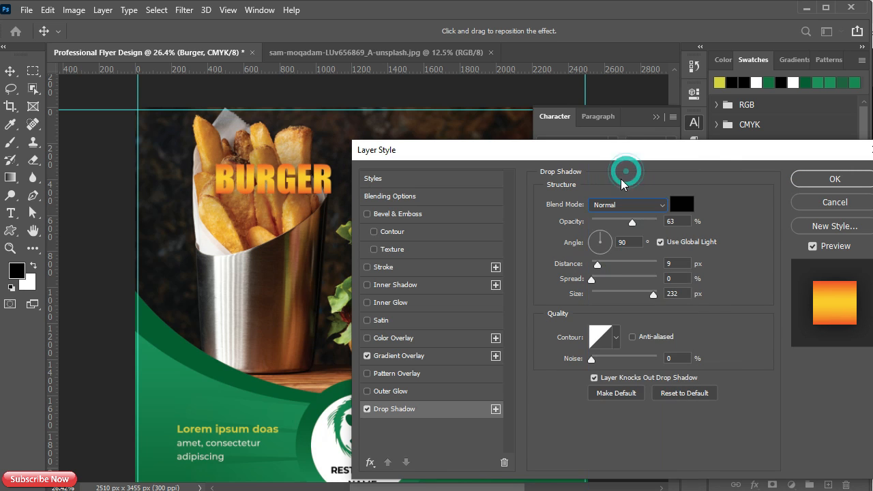
left_click(682, 205)
left_click(859, 188)
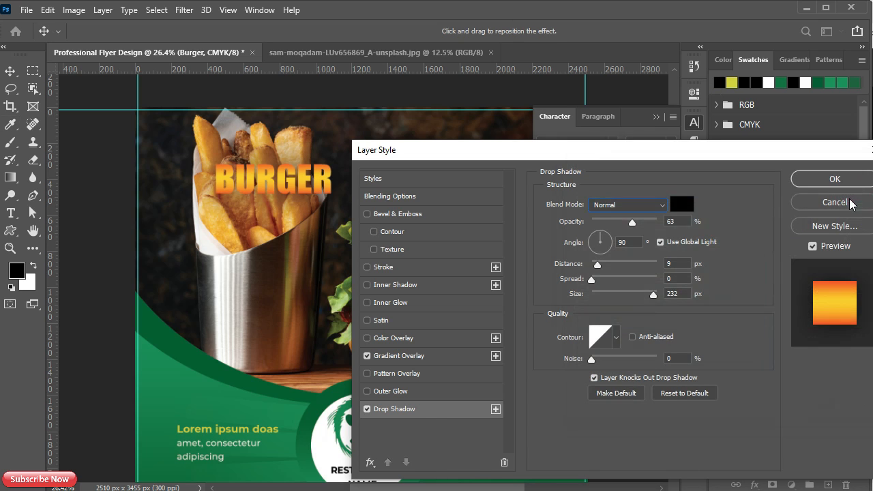
Refine the BURGER drop shadow to 77% opacity, 0 px distance, 10% spread and 250 px size, and apply the layer style.
left_click_drag(598, 267, 601, 280)
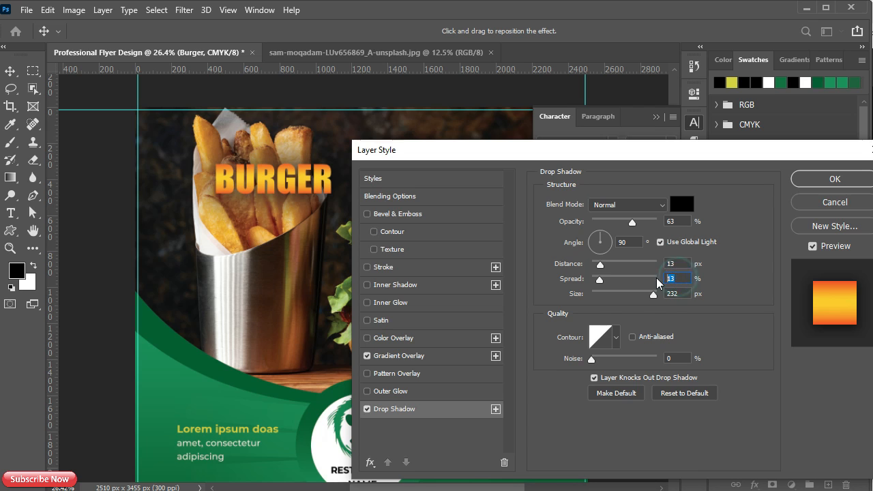
left_click_drag(653, 303, 659, 302)
left_click_drag(601, 264, 591, 265)
left_click_drag(634, 218, 643, 222)
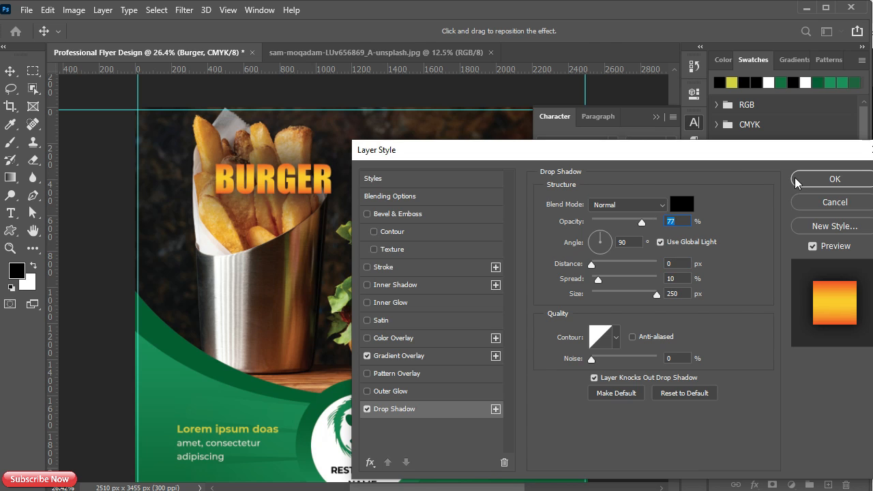
left_click(797, 181)
left_click(657, 119)
Scale the BURGER text up to 140.33% and move it slightly down over the fries.
scroll(262, 251, "up", 3)
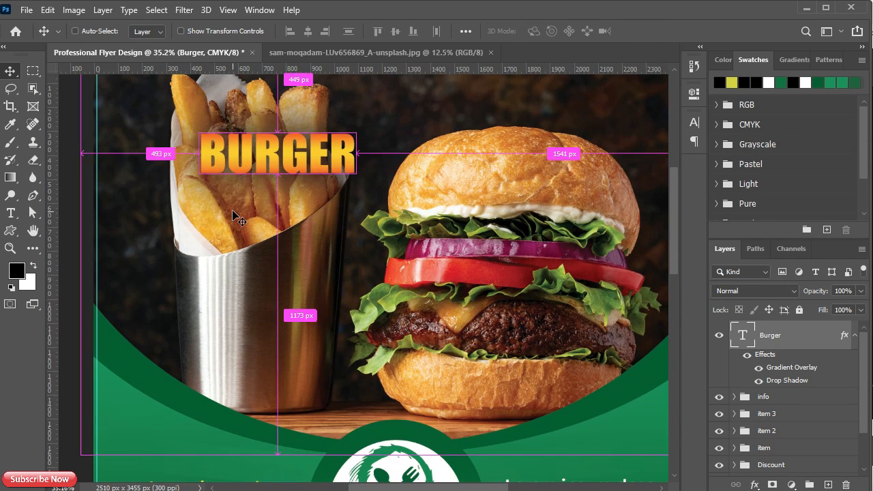
key("ctrl+t")
left_click_drag(364, 128, 414, 109)
left_click_drag(306, 136, 307, 152)
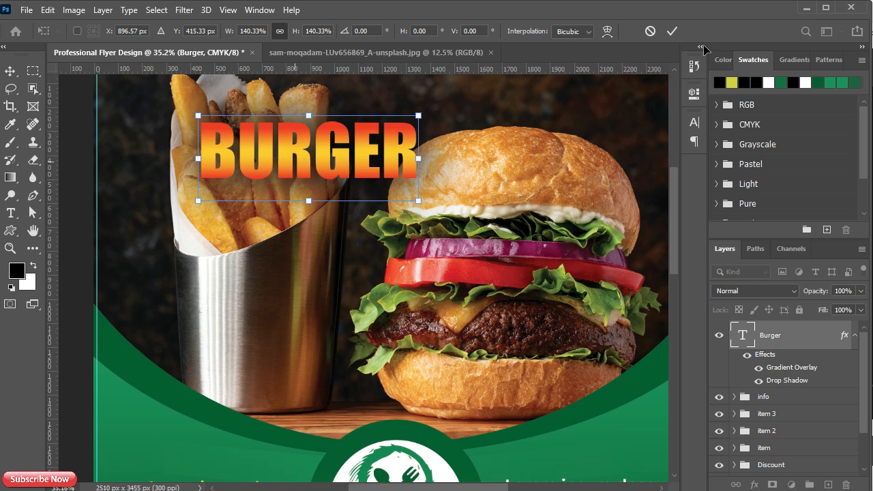
key("Return")
In the BURGER text's gradient overlay, set the midpoint between the first red stop and the yellow stop to 58%.
left_click(788, 368)
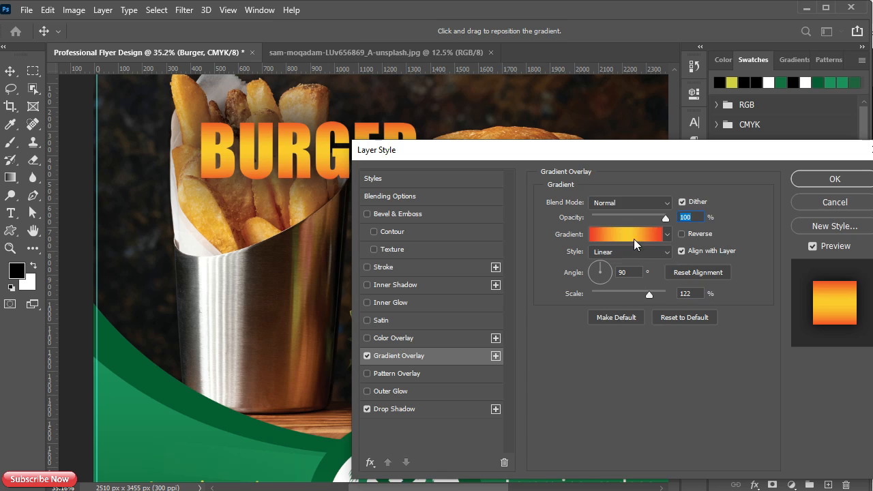
left_click(635, 240)
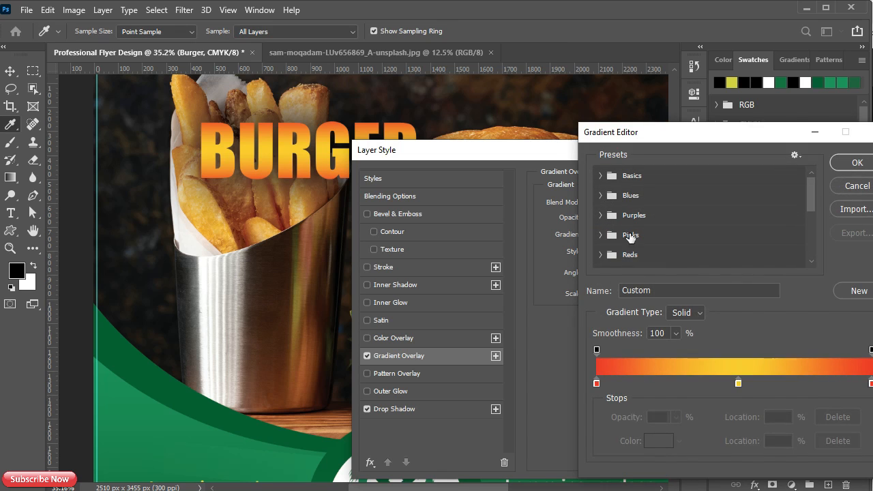
left_click(738, 382)
left_click_drag(667, 380, 675, 379)
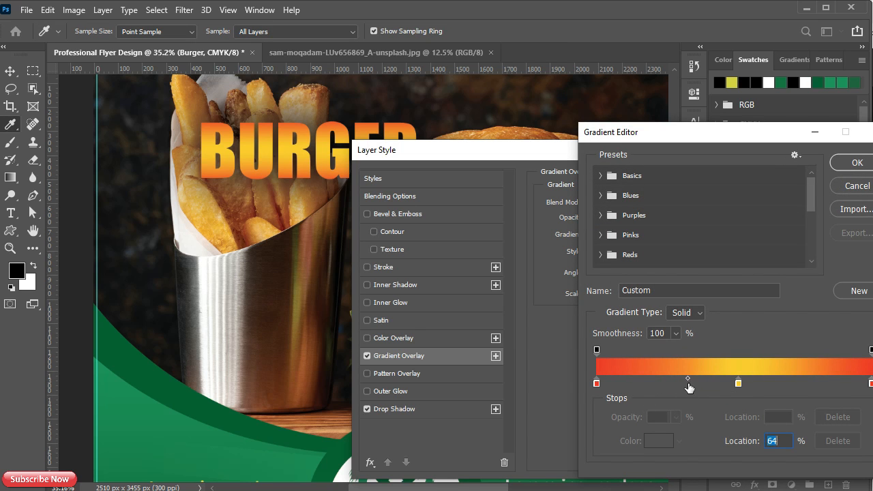
left_click(685, 384)
key("ctrl+z")
left_click_drag(685, 380, 679, 380)
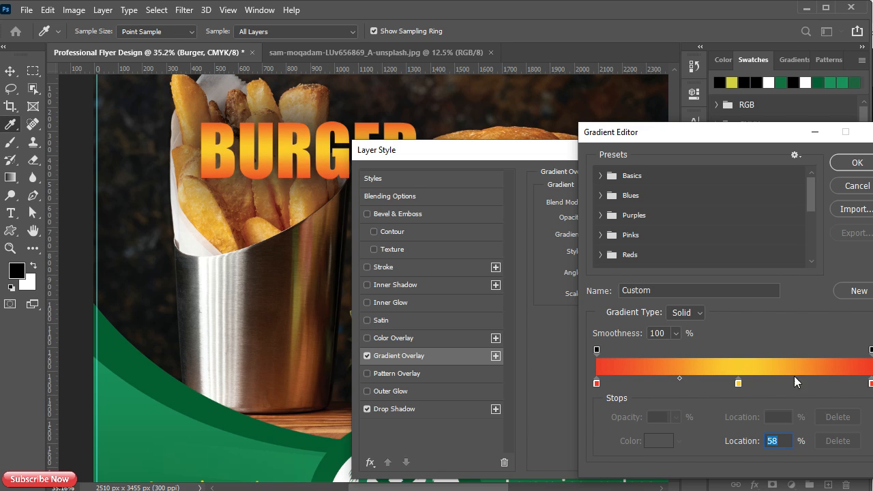
Shift the midpoint between the yellow and last red stops slightly toward red, apply the gradient overlay and collapse the Burger layer's effects.
left_click(871, 384)
left_click_drag(804, 378, 813, 378)
left_click(856, 162)
left_click(833, 177)
left_click(784, 369)
left_click(785, 371)
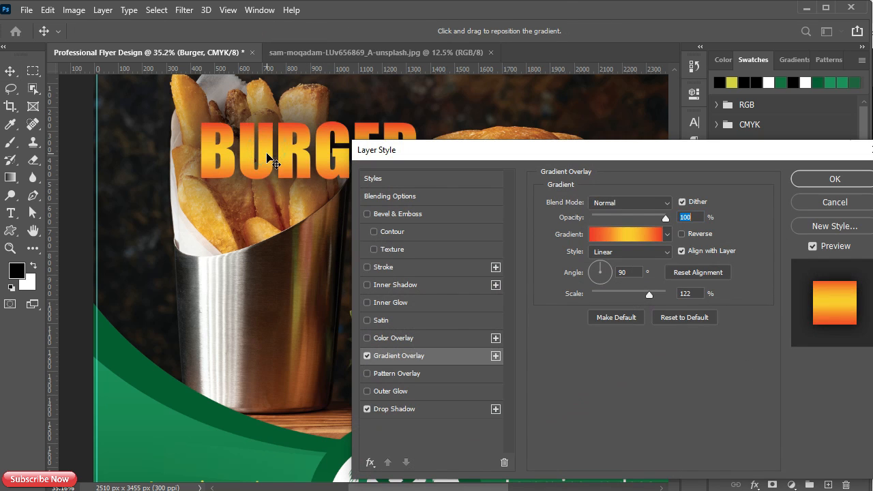
left_click(844, 180)
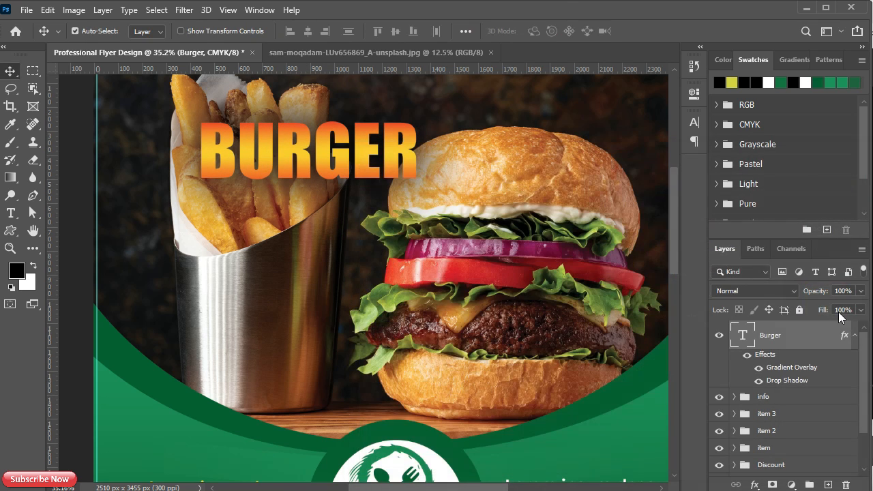
left_click(855, 337)
Draw a paragraph text box with Lorem ipsum placeholder text below the BURGER title, over the fries cup.
left_click(11, 212)
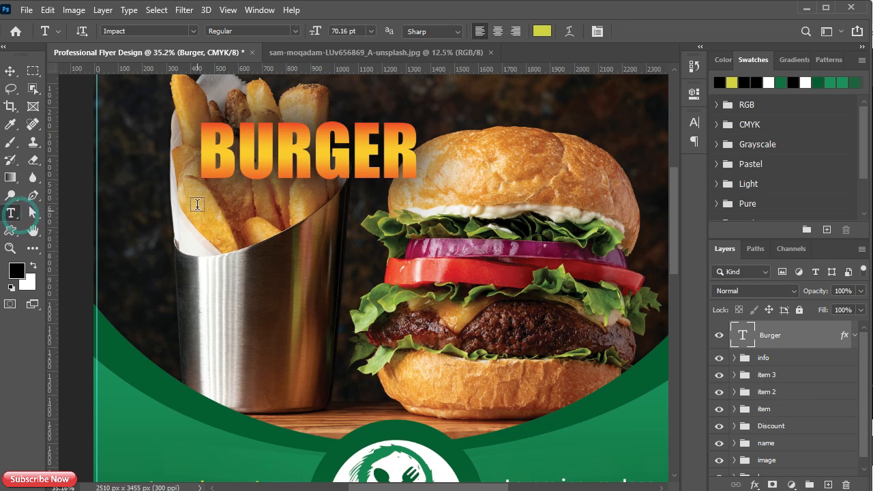
left_click(202, 195)
left_click(11, 70)
left_click(11, 213)
left_click_drag(201, 240, 403, 292)
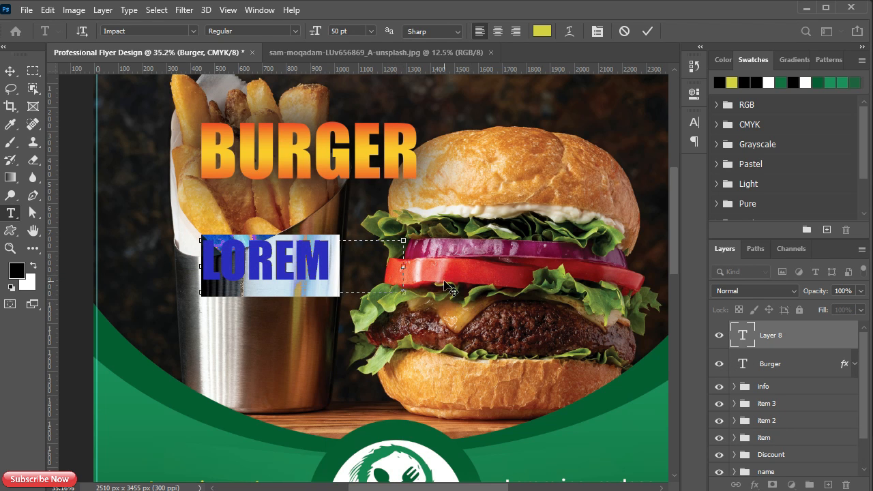
Format the placeholder paragraph in Montserrat Regular at 14 pt and turn off All Caps.
left_click(694, 123)
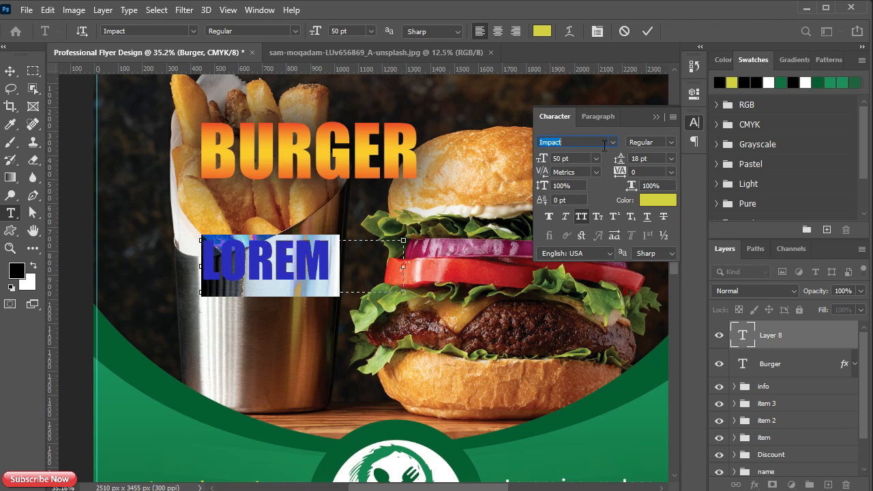
type("mont")
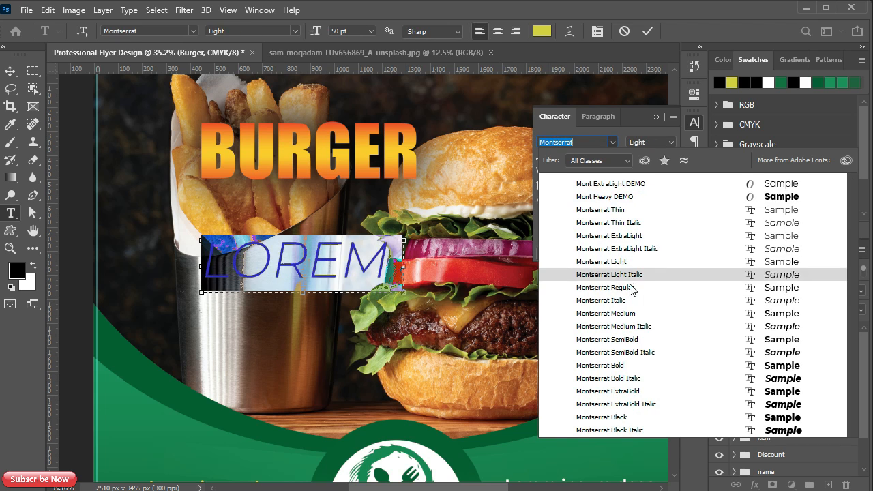
left_click(630, 288)
left_click(596, 160)
left_click(583, 251)
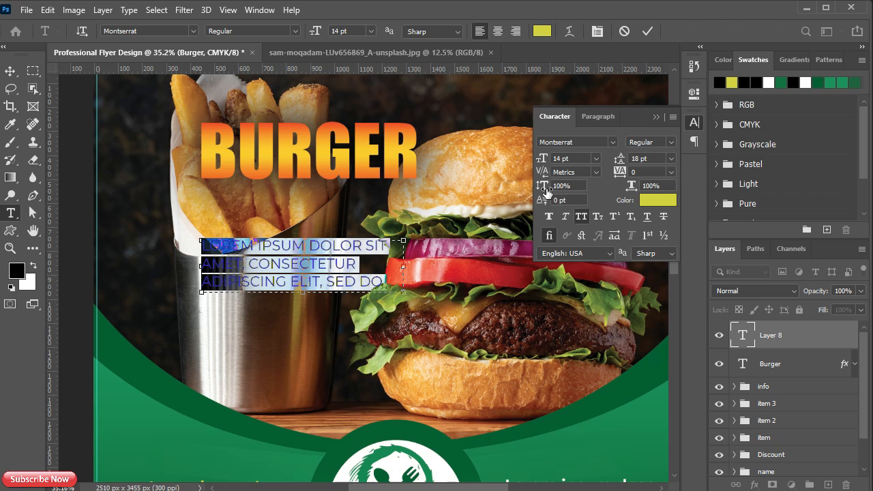
left_click(573, 220)
Resize the paragraph box to a wider, two-line shape and set the text to 15 pt with 17 pt leading.
left_click_drag(298, 292, 300, 276)
left_click_drag(405, 260, 444, 259)
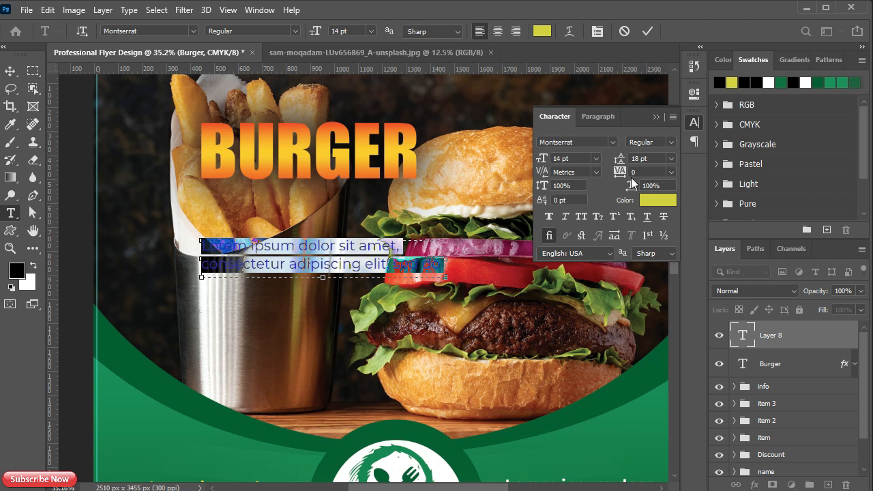
key("Down")
left_click(561, 159)
key("Up")
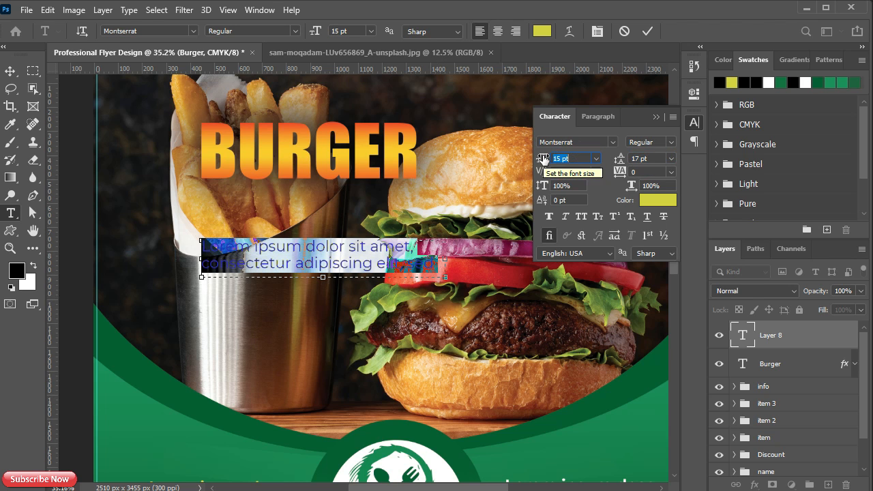
key("Up")
key("Down")
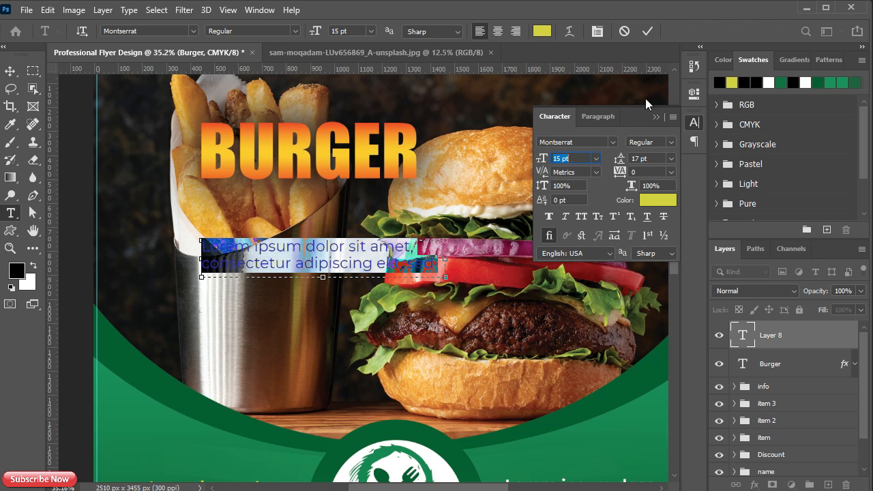
left_click(647, 31)
Color the Lorem ipsum paragraph white and move it up directly beneath the BURGER title.
left_click(667, 206)
left_click(581, 206)
left_click(861, 198)
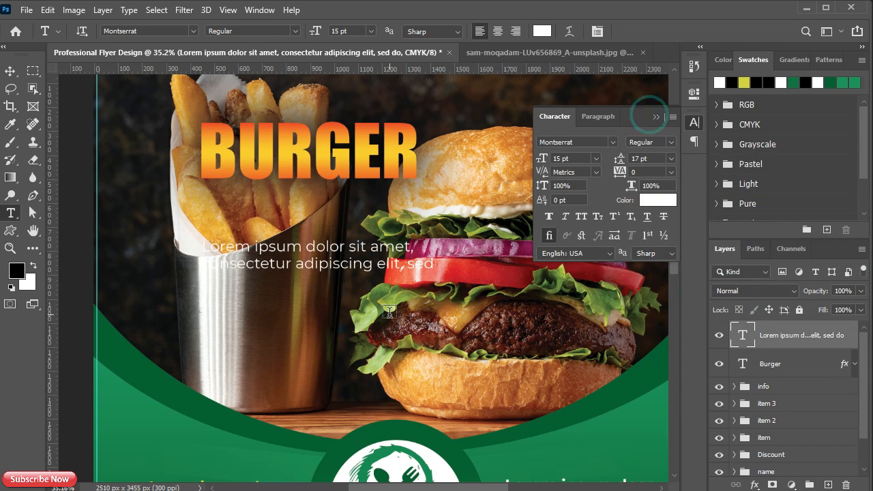
key("v")
left_click(656, 119)
left_click_drag(317, 248, 314, 198)
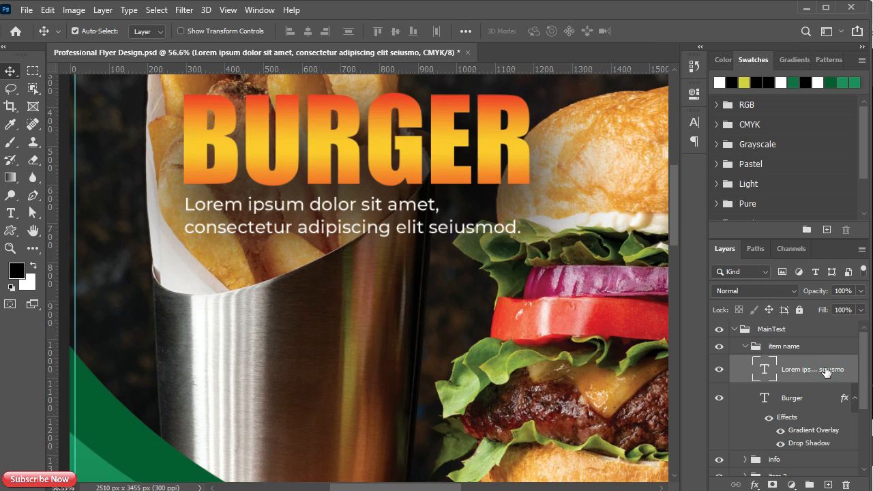
Add a Drop Shadow to the Lorem ipsum paragraph, repositioned on the canvas to an 82° angle and 159 px distance.
double_click(832, 372)
left_click(82, 421)
left_click_drag(228, 164, 235, 347)
left_click_drag(314, 238, 293, 244)
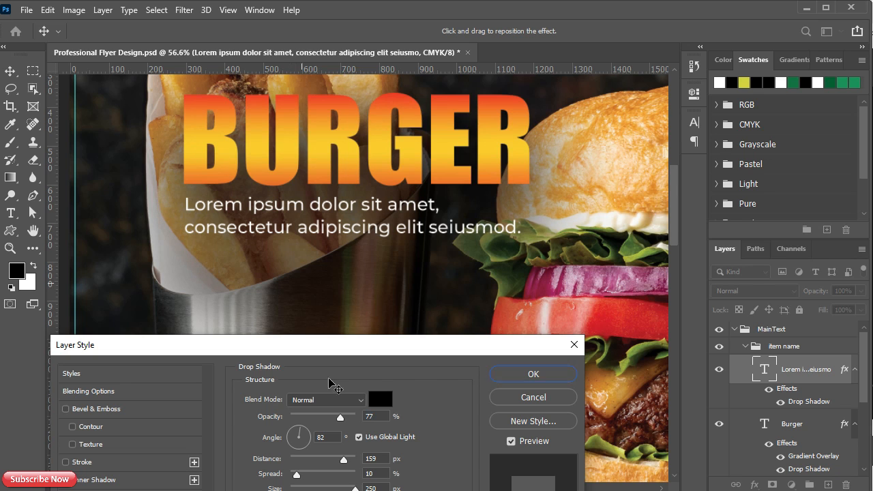
left_click(498, 378)
Reposition the BURGER text's drop shadow to an 86° angle and 18 px distance.
double_click(820, 468)
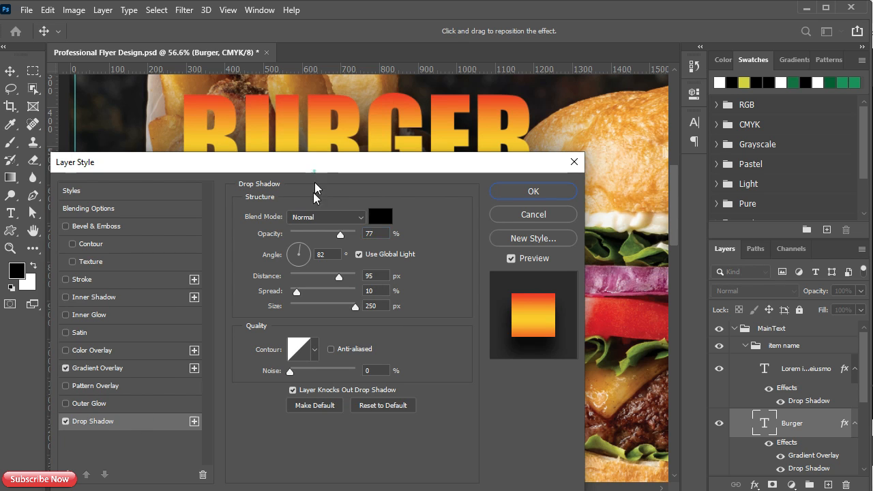
left_click_drag(316, 164, 292, 342)
left_click_drag(452, 215, 455, 193)
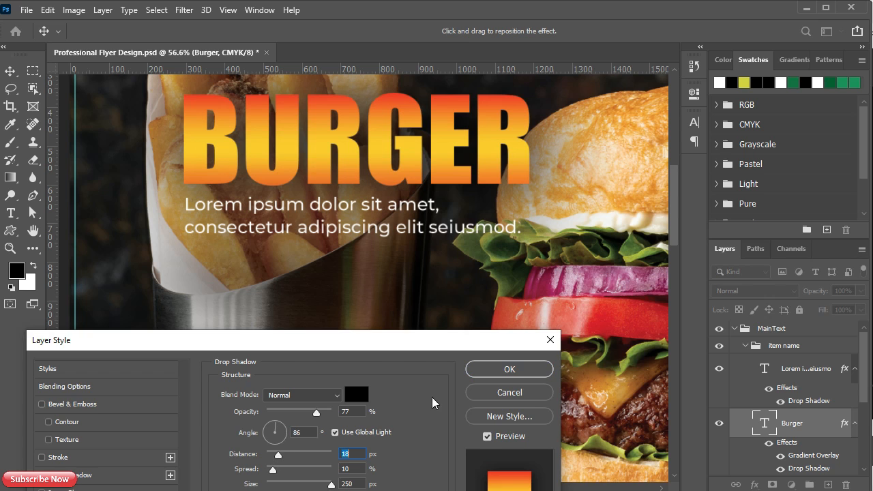
left_click(517, 373)
Change the Lorem ipsum paragraph's font weight to Montserrat SemiBold and view the whole flyer.
left_click(779, 375)
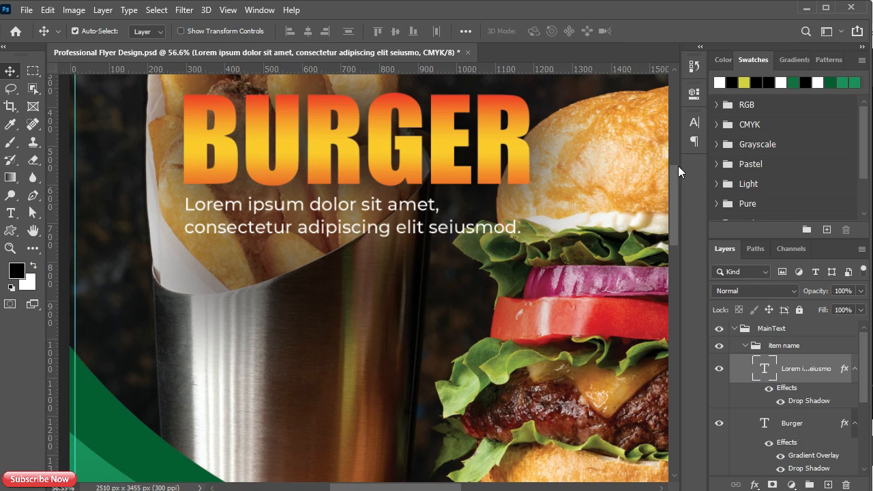
left_click(696, 123)
left_click(671, 142)
left_click(649, 267)
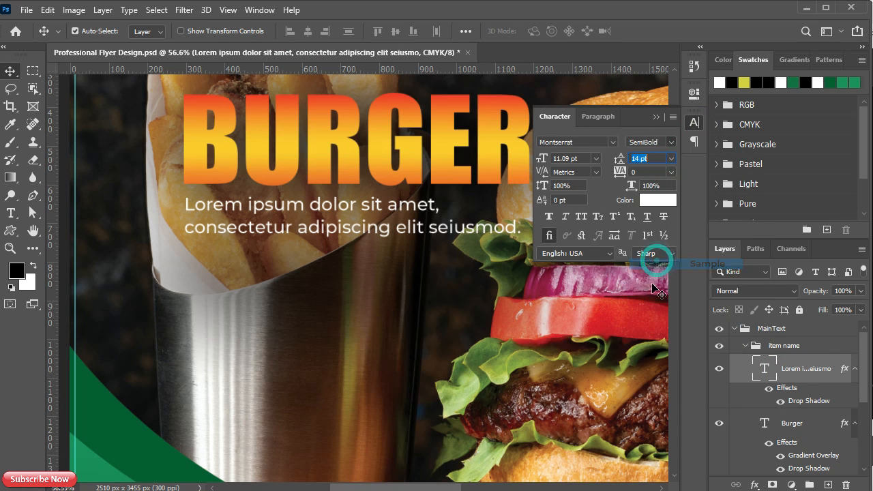
left_click(657, 120)
scroll(308, 280, "down", 2)
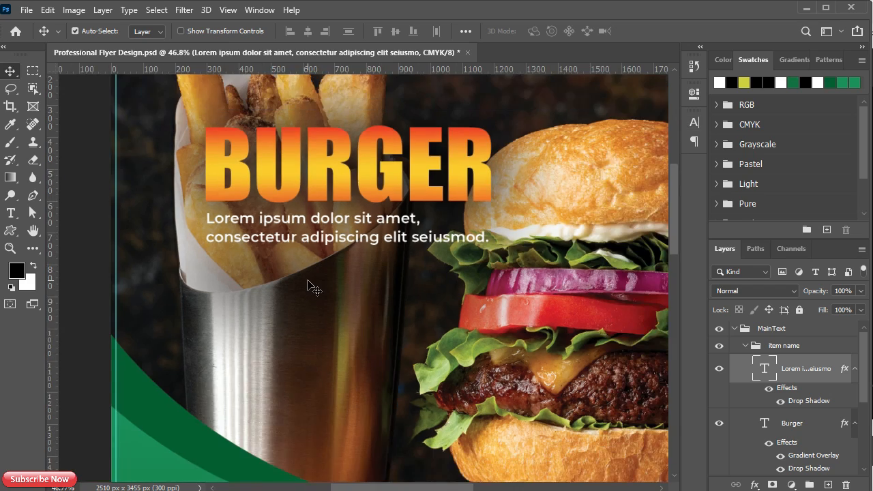
key("ctrl+1")
key("ctrl+0")
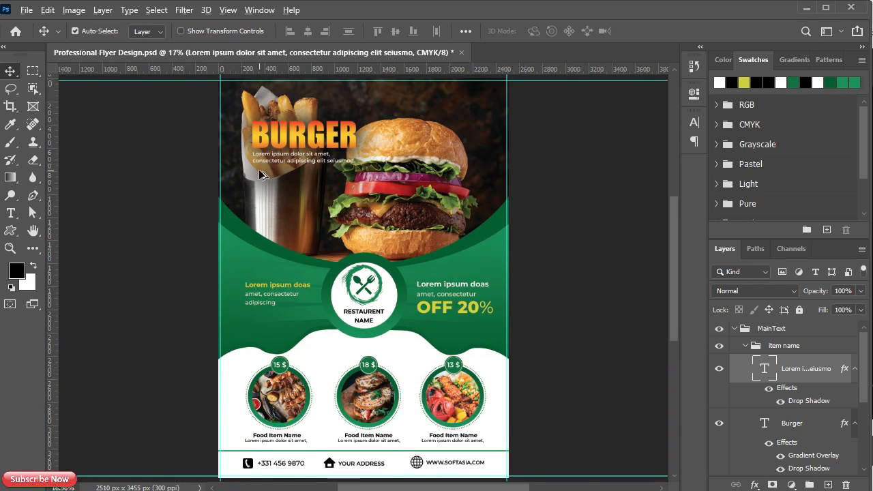
Group the Lorem ipsum and Burger text layers and name the group "item name".
scroll(260, 168, "up", 1)
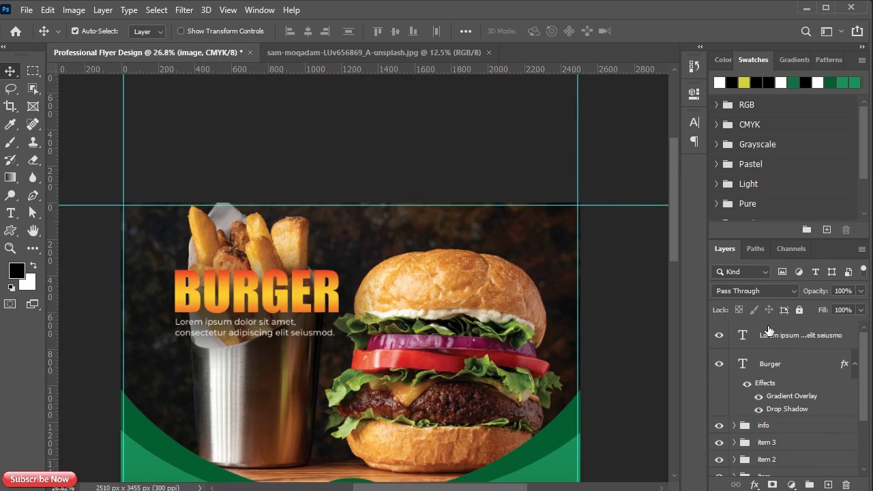
left_click(767, 335)
left_click(768, 362, "shift")
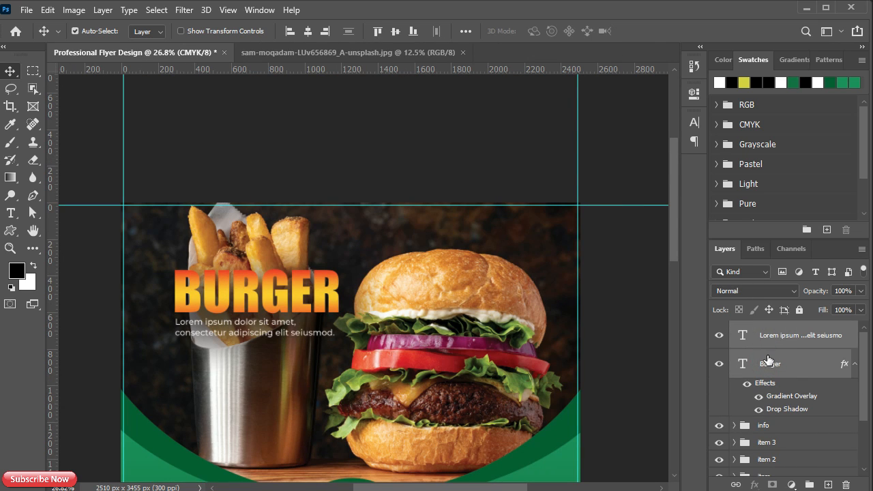
key("ctrl+g")
double_click(767, 331)
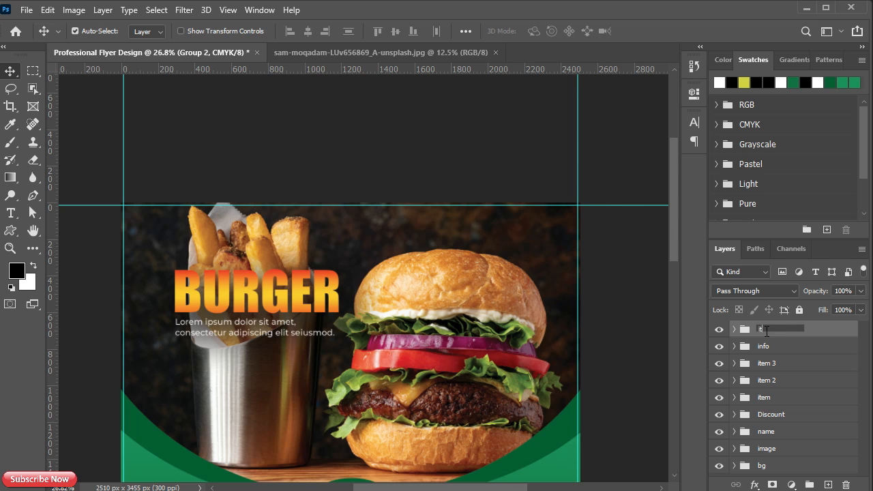
key("Return")
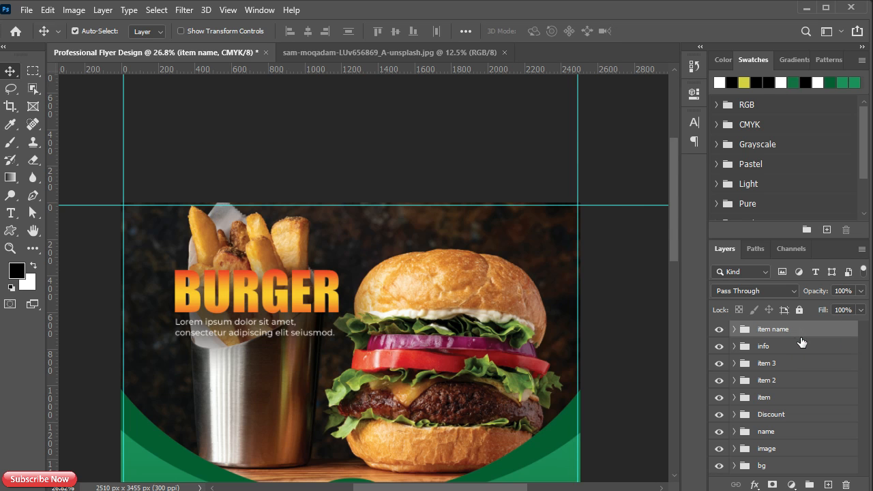
Group the layer groups from item name down to name together and name the new group MainText.
key("Page_Down")
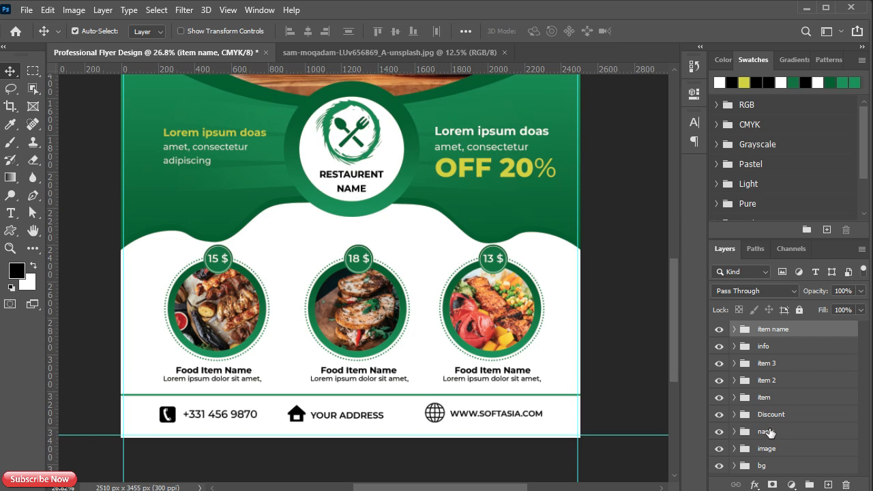
left_click(769, 433, "shift")
key("ctrl+g")
double_click(771, 328)
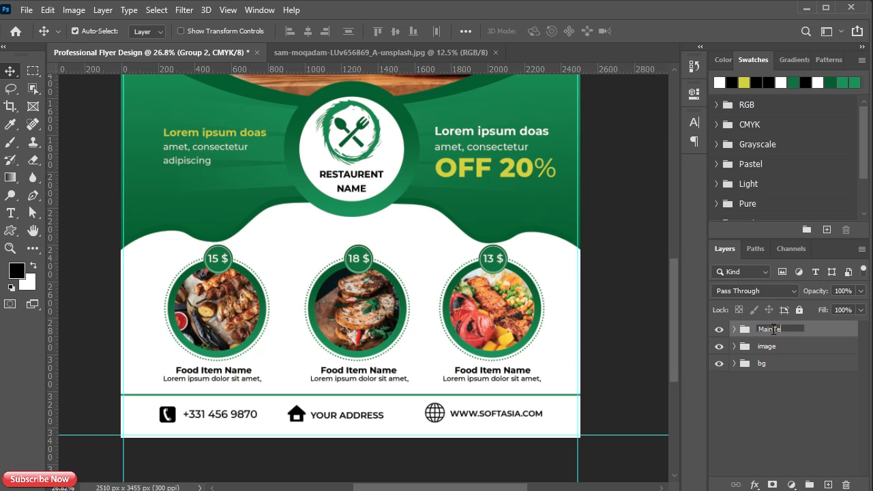
type("MainText")
key("Return")
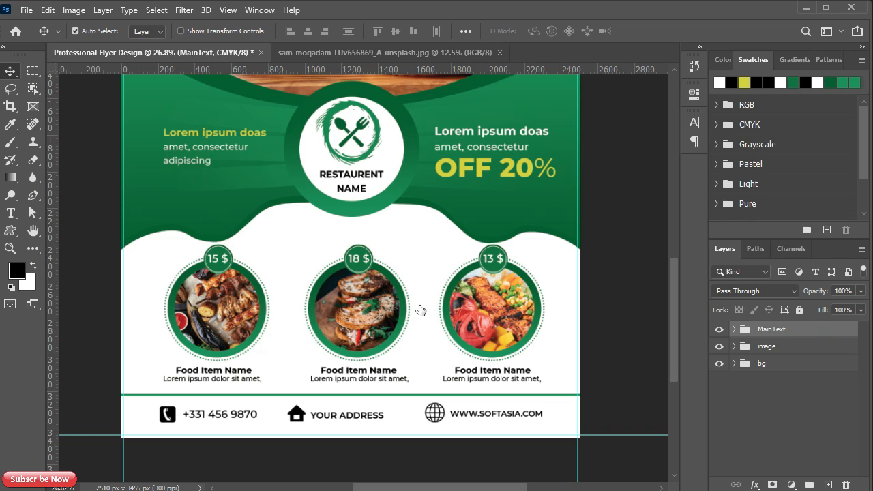
Shift the burger and fries photo slightly left and down within the flyer's header and collapse the image group.
scroll(423, 311, "down", 2, "alt")
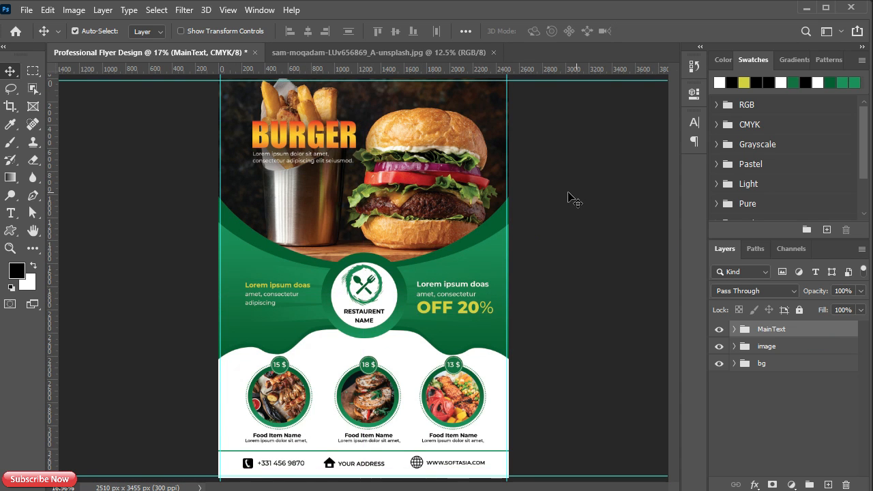
left_click(442, 153)
left_click_drag(442, 153, 424, 163)
left_click(734, 346)
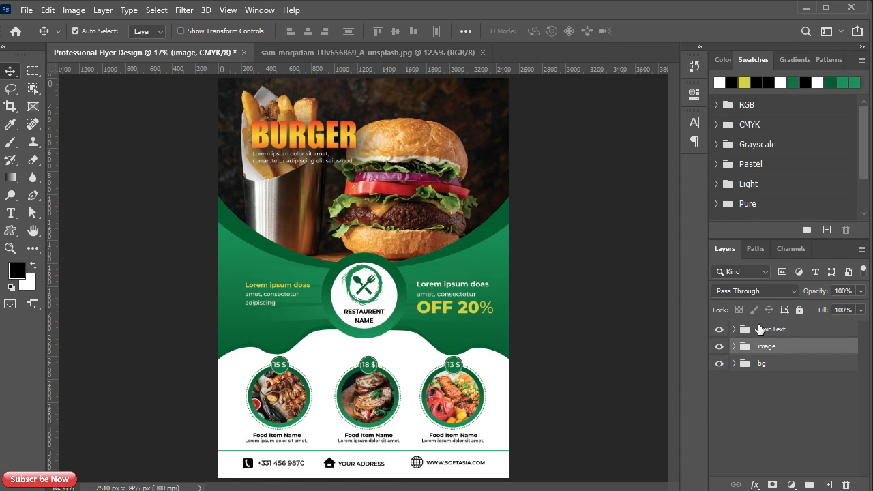
scroll(391, 217, "down", 1, "alt")
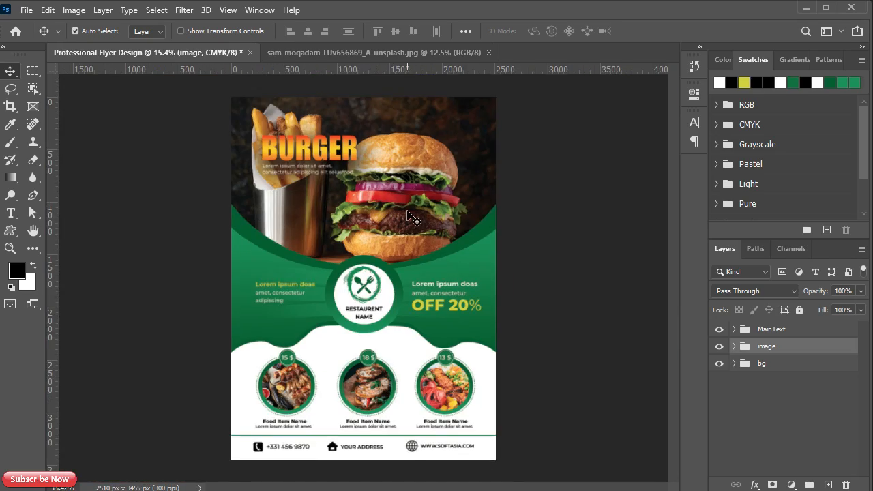